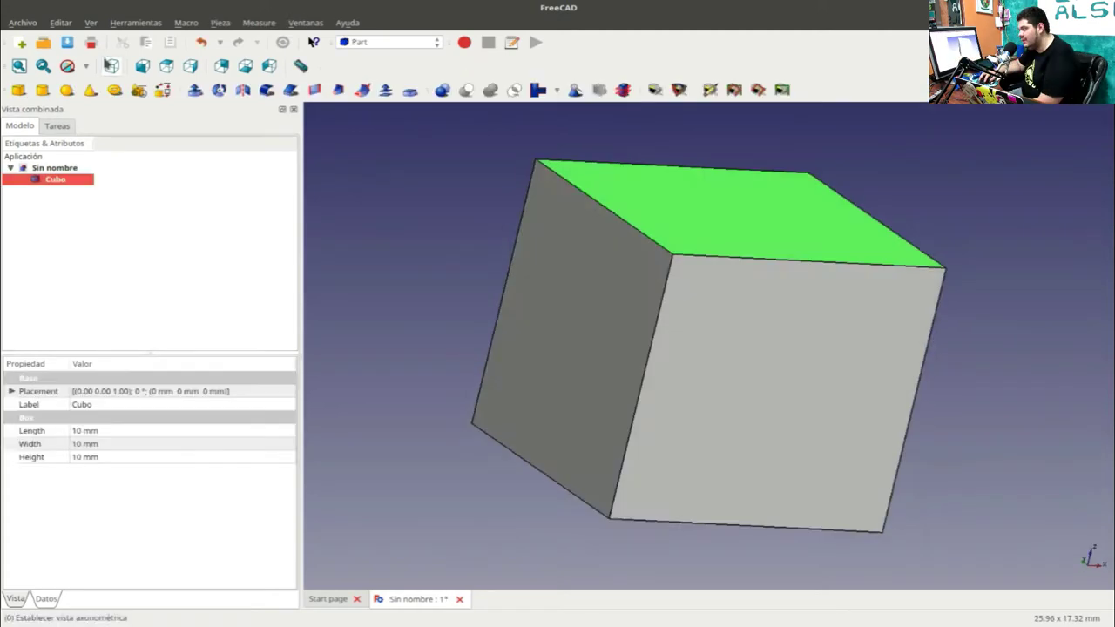
Step: Rename the Cubo object from its right-click menu
right_click(38, 181)
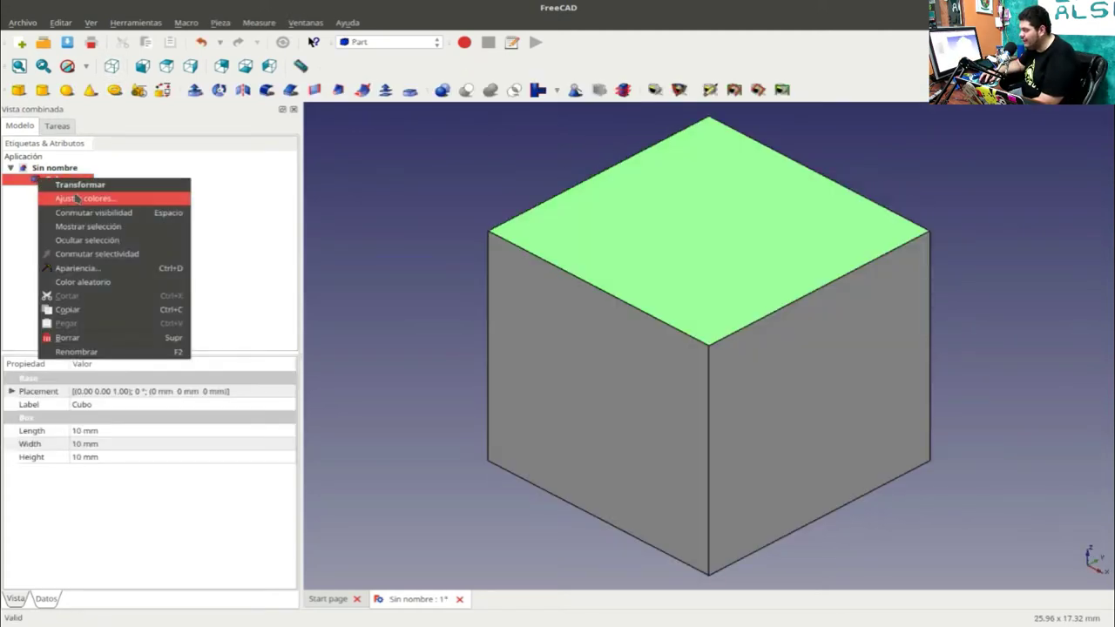
click(89, 351)
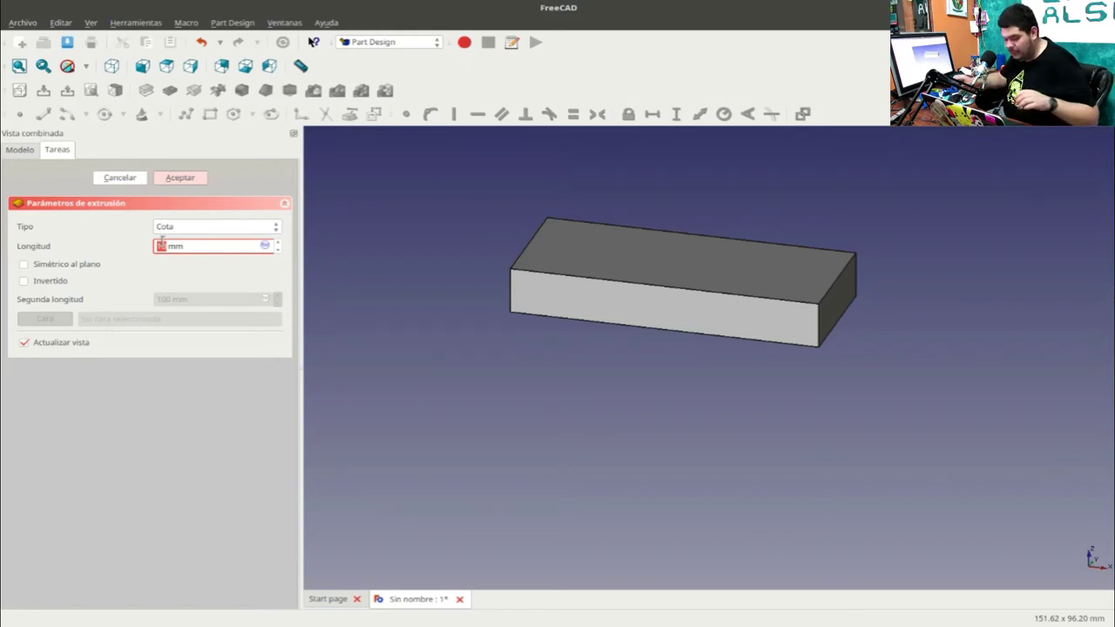
Step: Set the pad length to 45 mm and confirm, then fit and orbit the tall block
text(50)
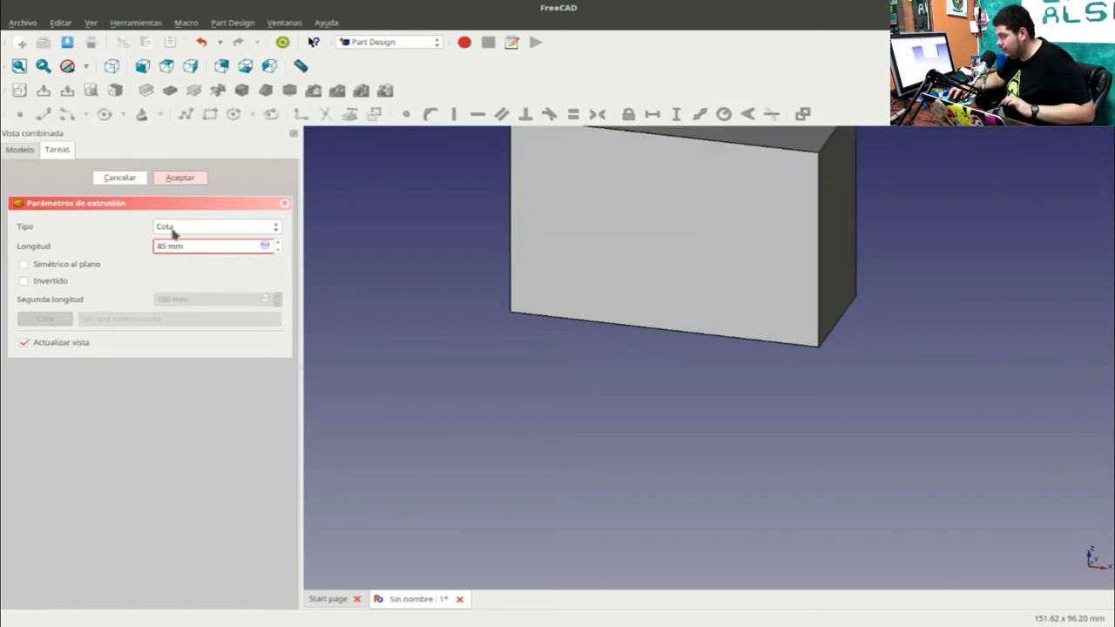
click(180, 178)
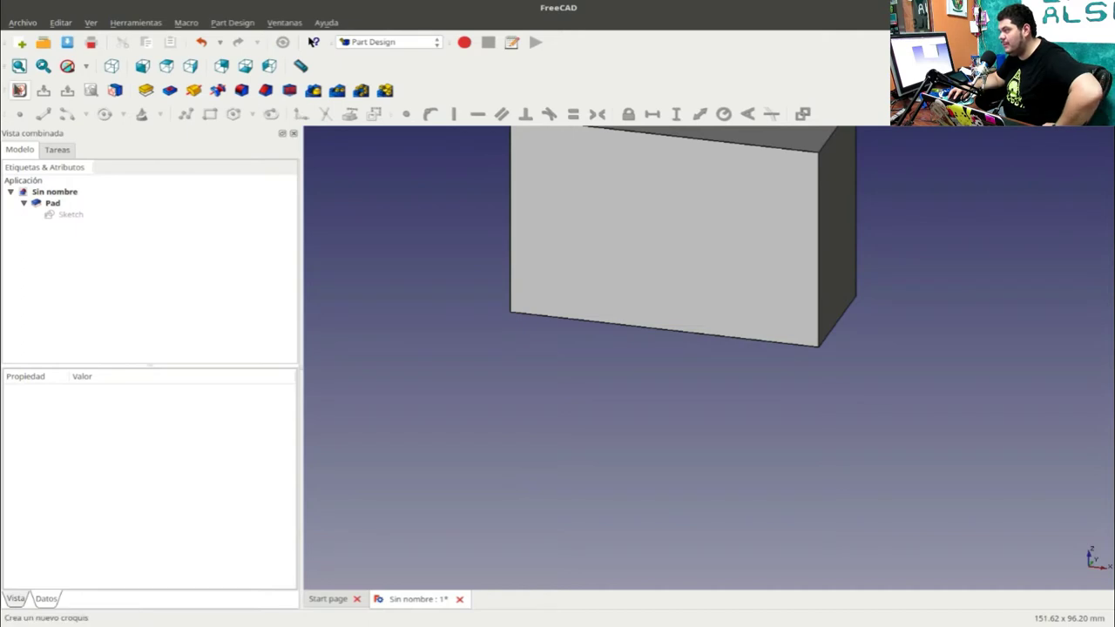
click(18, 93)
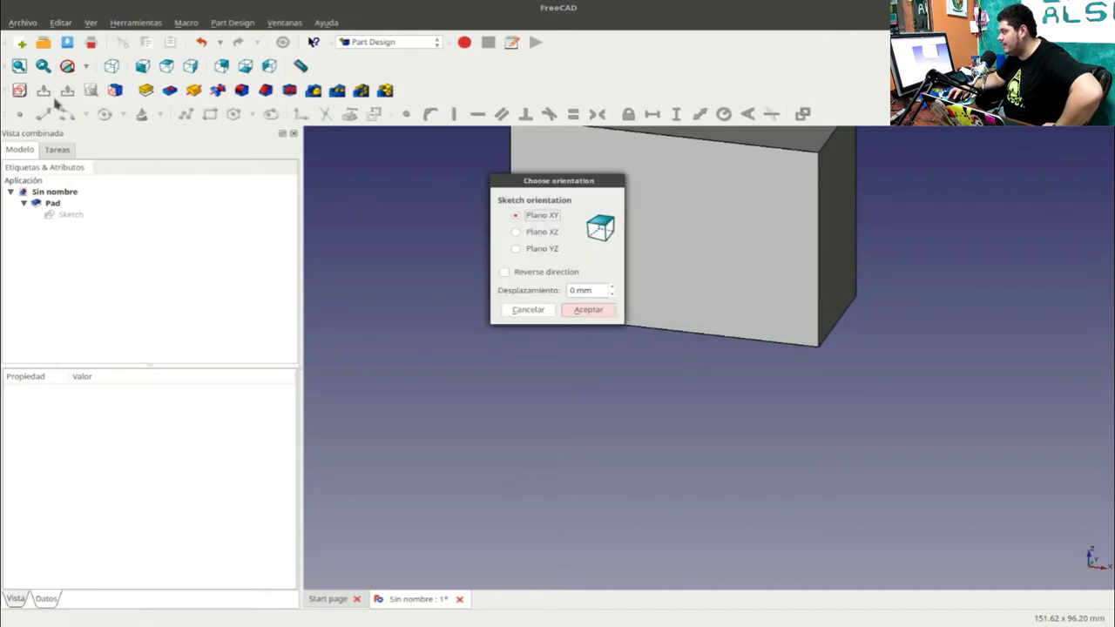
click(533, 310)
click(19, 67)
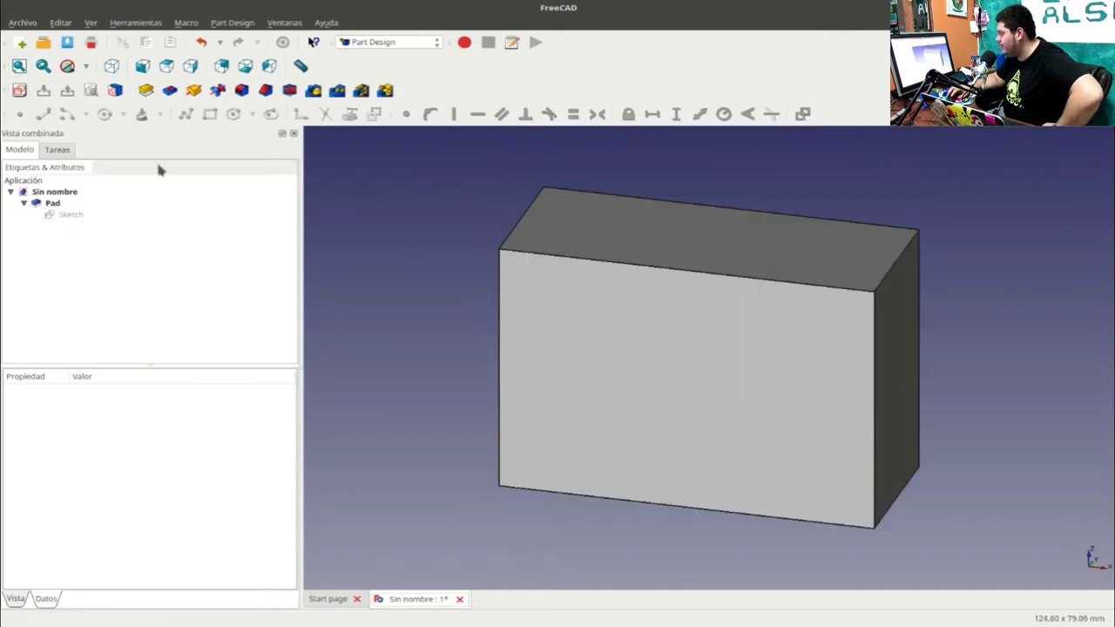
middle_drag(988, 365, 876, 336)
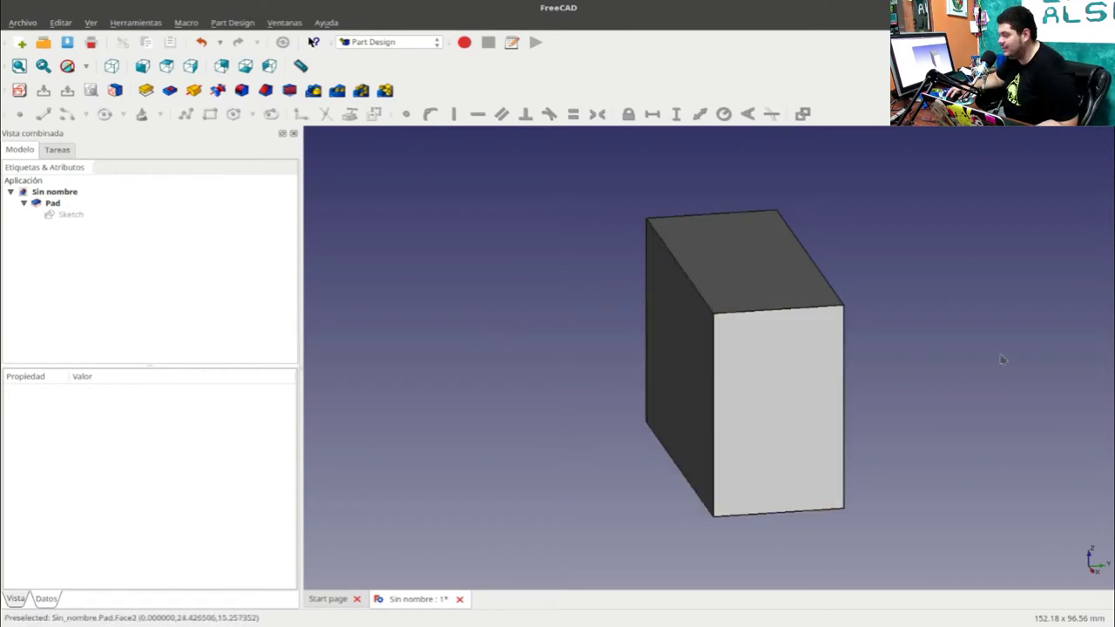
Step: Select the block's front face and create a new sketch on it
click(815, 405)
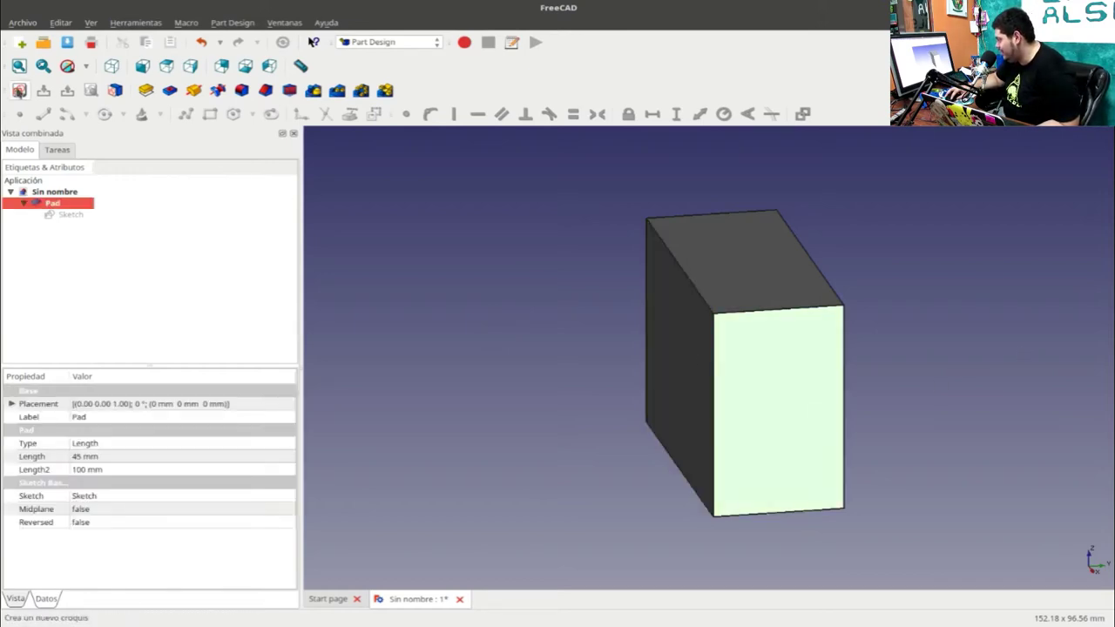
click(19, 91)
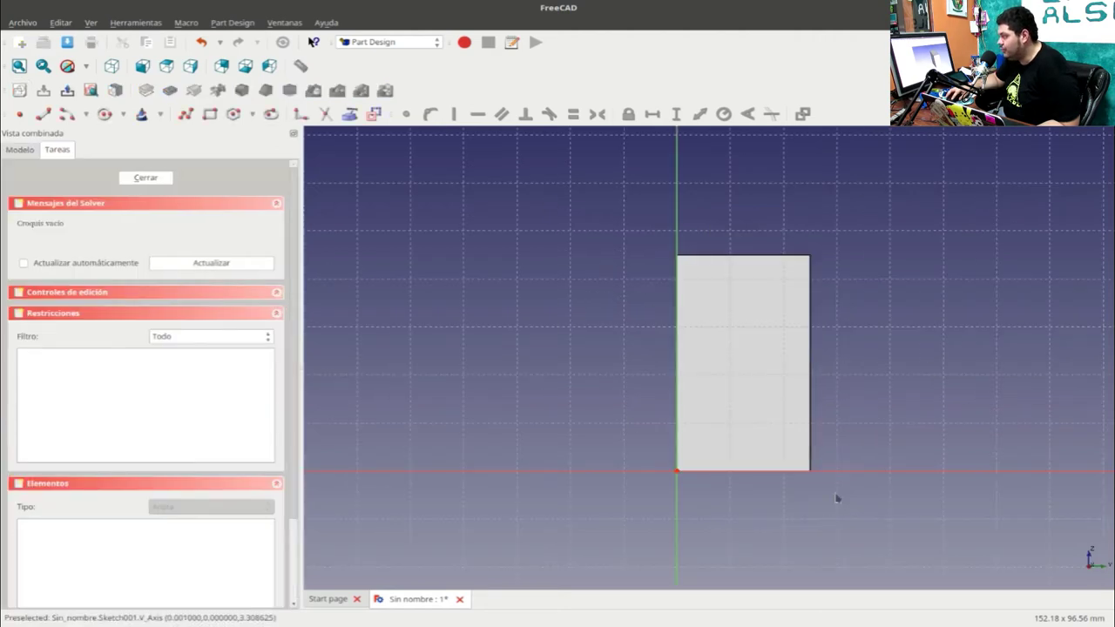
key(Escape)
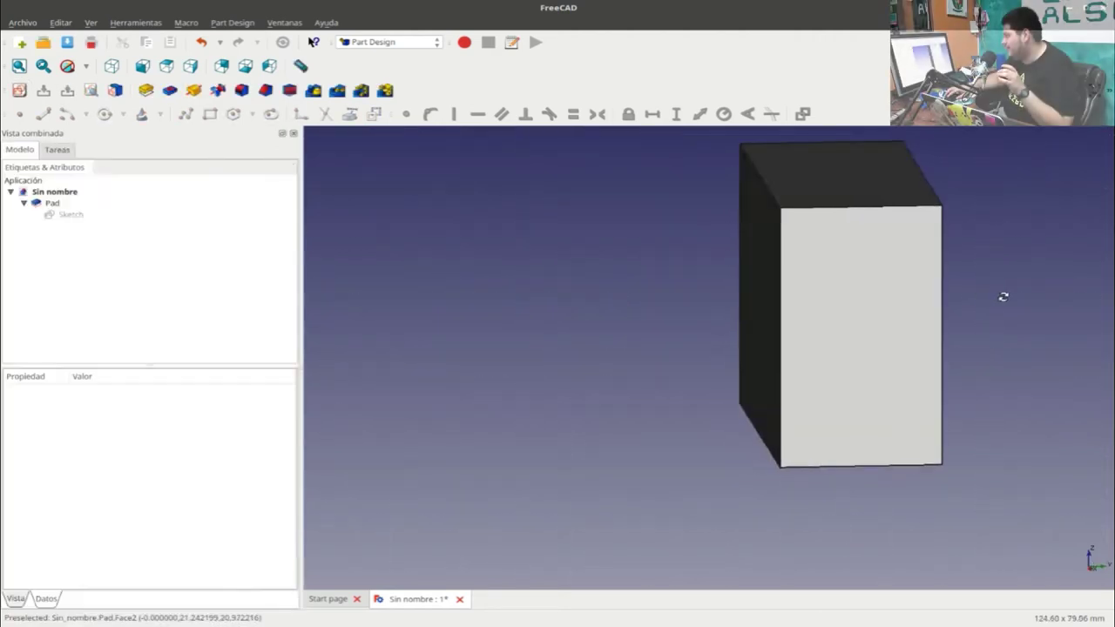
mouse_move(1068, 276)
middle_down()
mouse_move(886, 306)
mouse_move(976, 284)
mouse_move(936, 331)
middle_up()
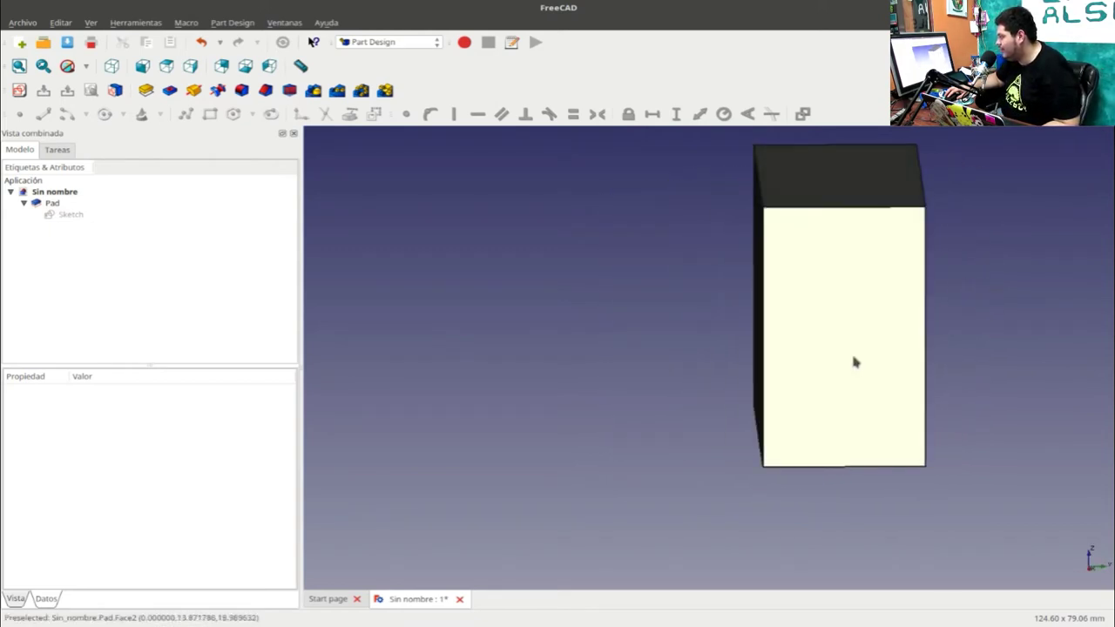
middle_drag(553, 359, 592, 363)
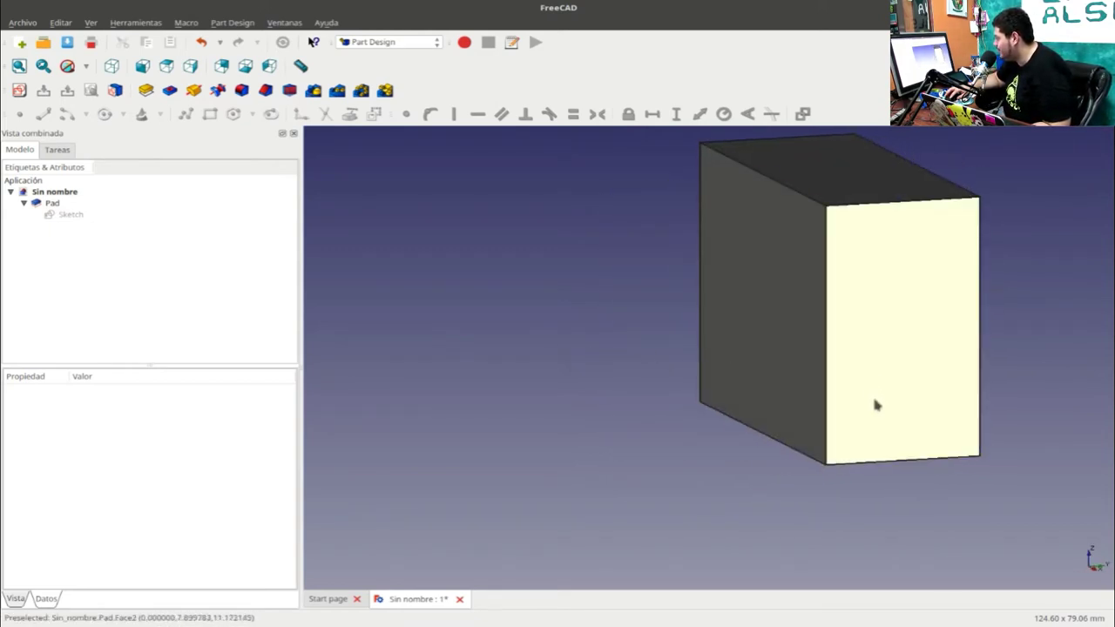
mouse_move(488, 384)
middle_down()
mouse_move(751, 376)
mouse_move(610, 363)
mouse_move(488, 331)
middle_up()
click(908, 373)
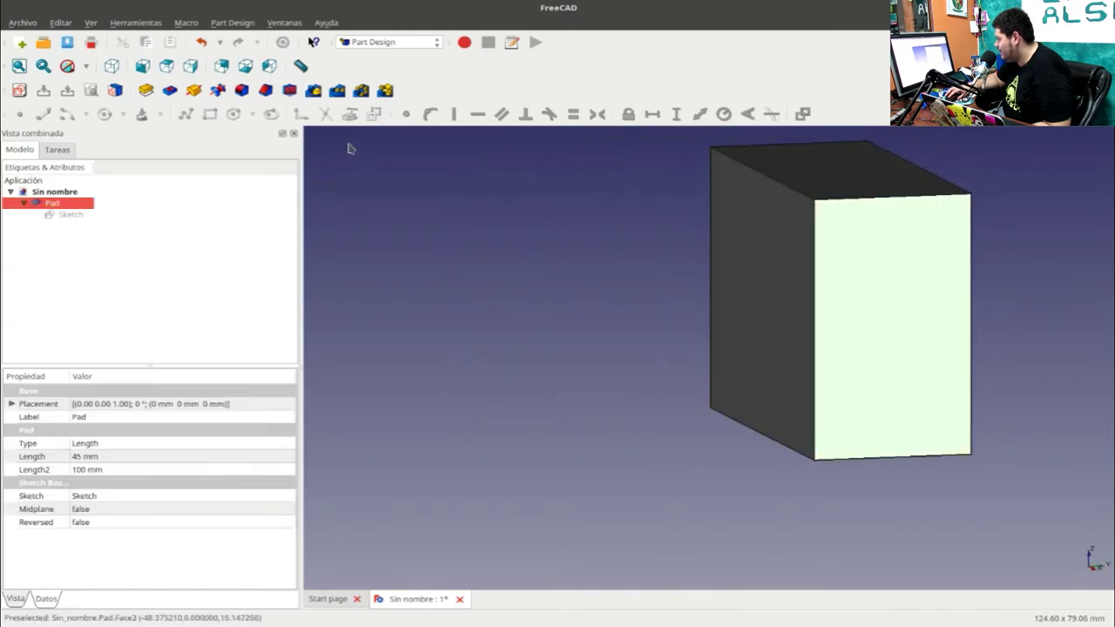
click(20, 91)
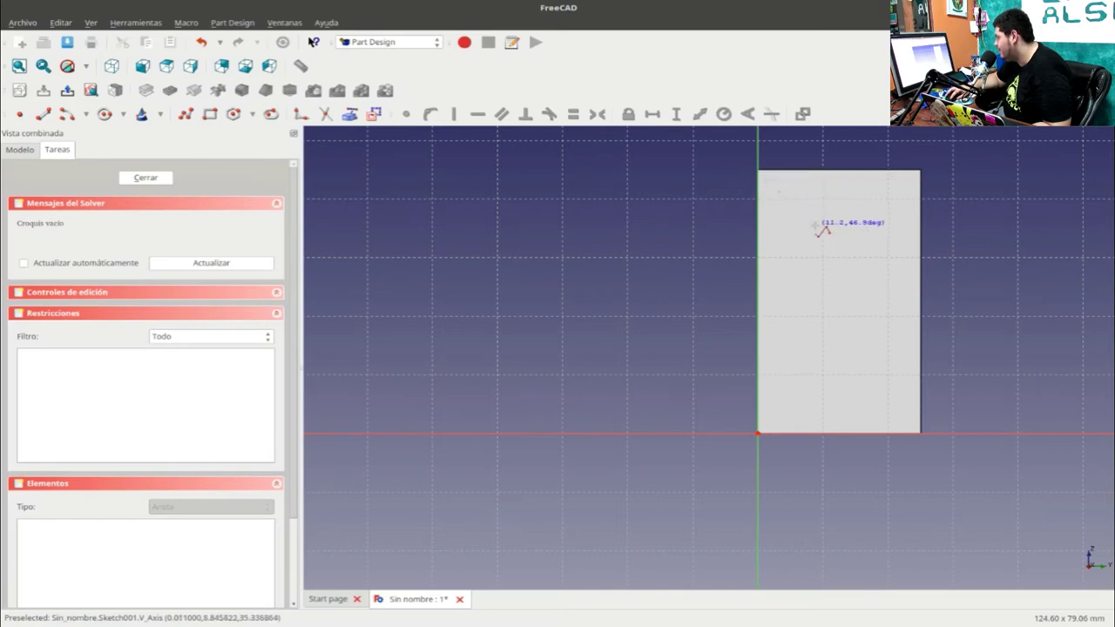
Step: Draw the five-line notch profile with the polyline tool: slant, vertical, slant, right side, top
click(816, 226)
click(816, 343)
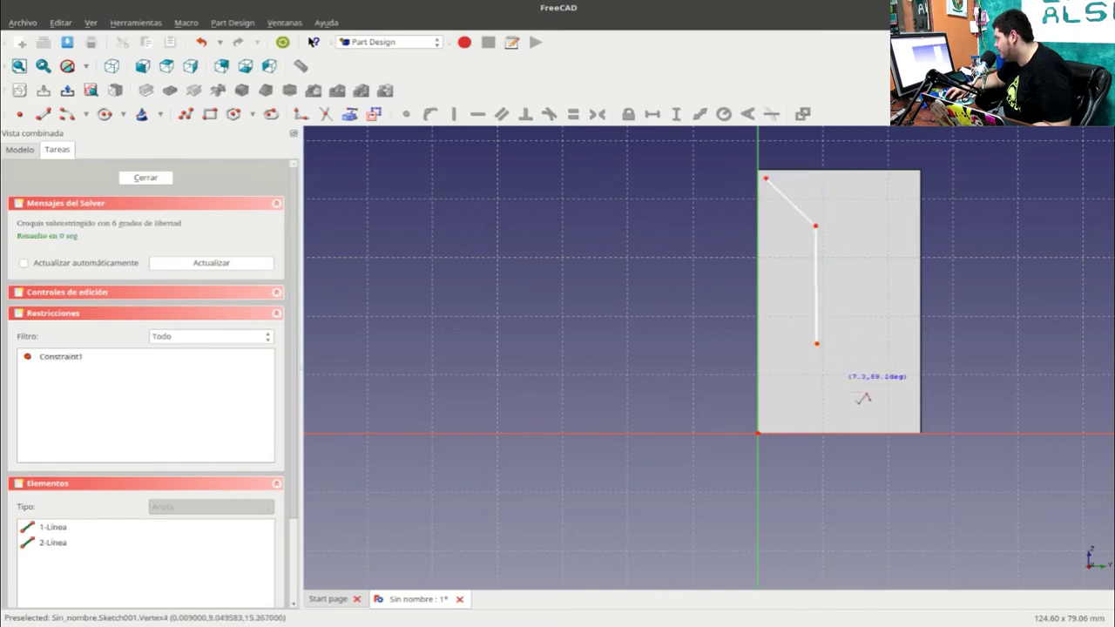
click(922, 434)
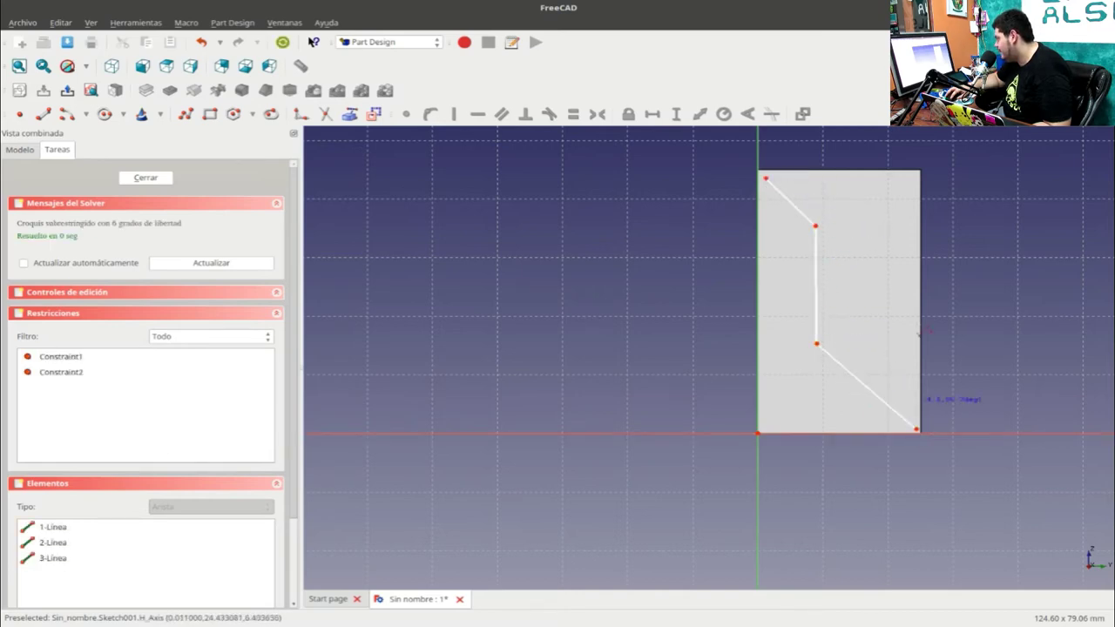
click(924, 166)
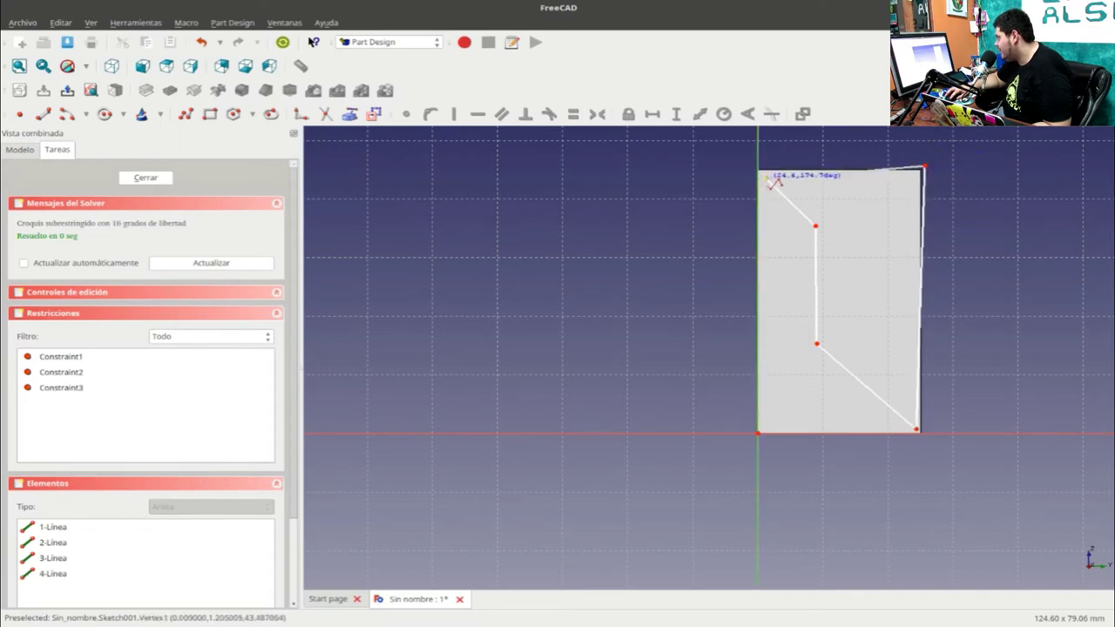
click(767, 178)
scroll(799, 187, up, 2)
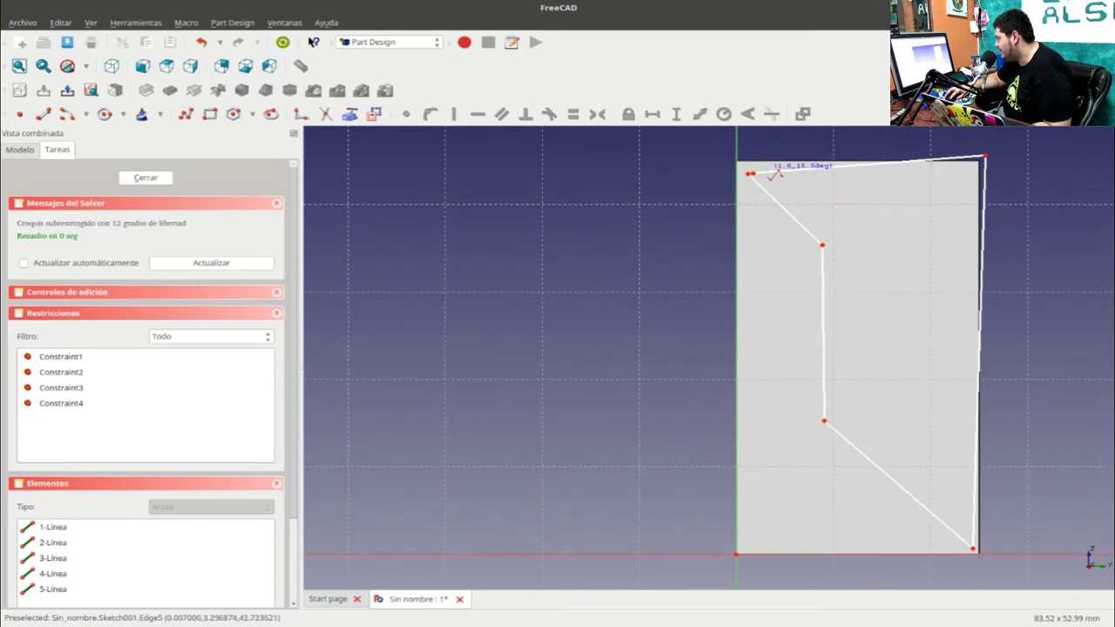
scroll(758, 169, up, 3)
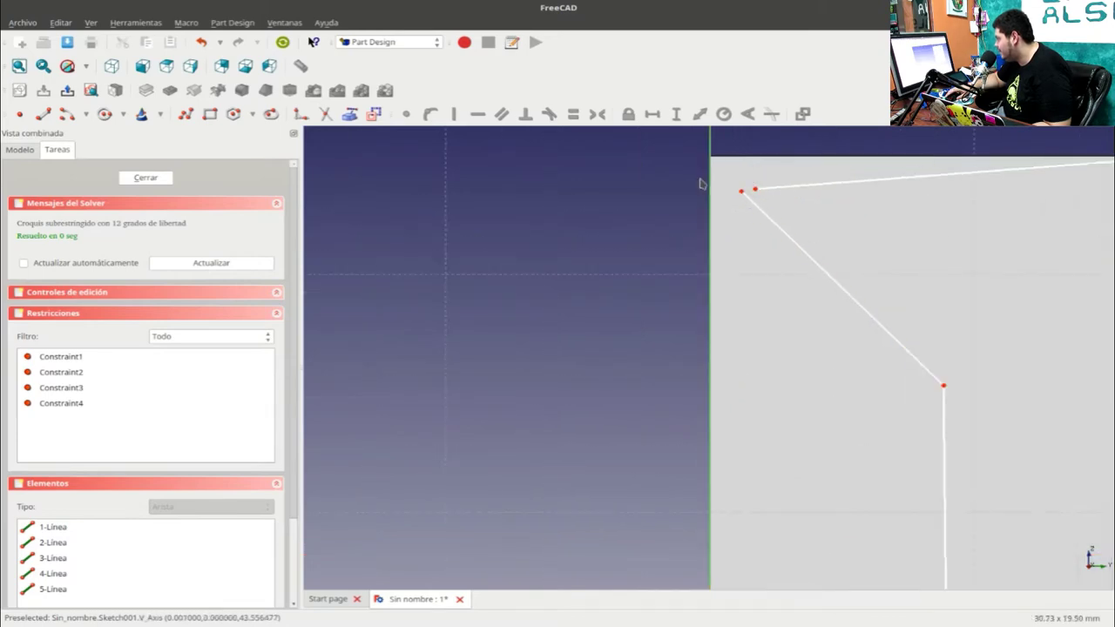
Step: Make the two top-left endpoints coincident and drag that corner up and left
drag(680, 165, 771, 203)
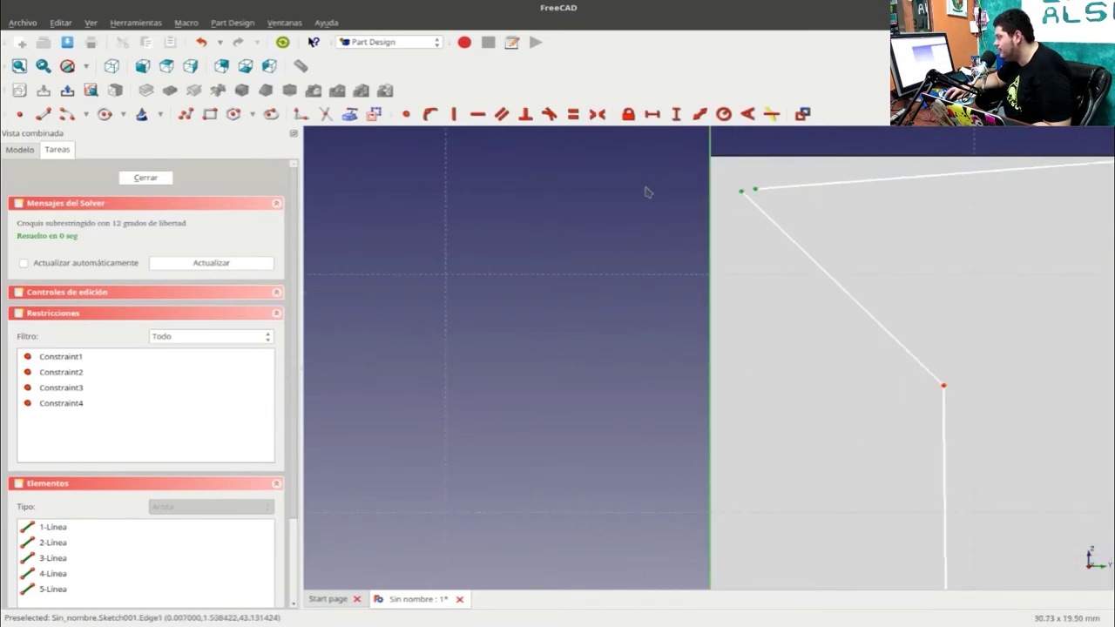
click(406, 116)
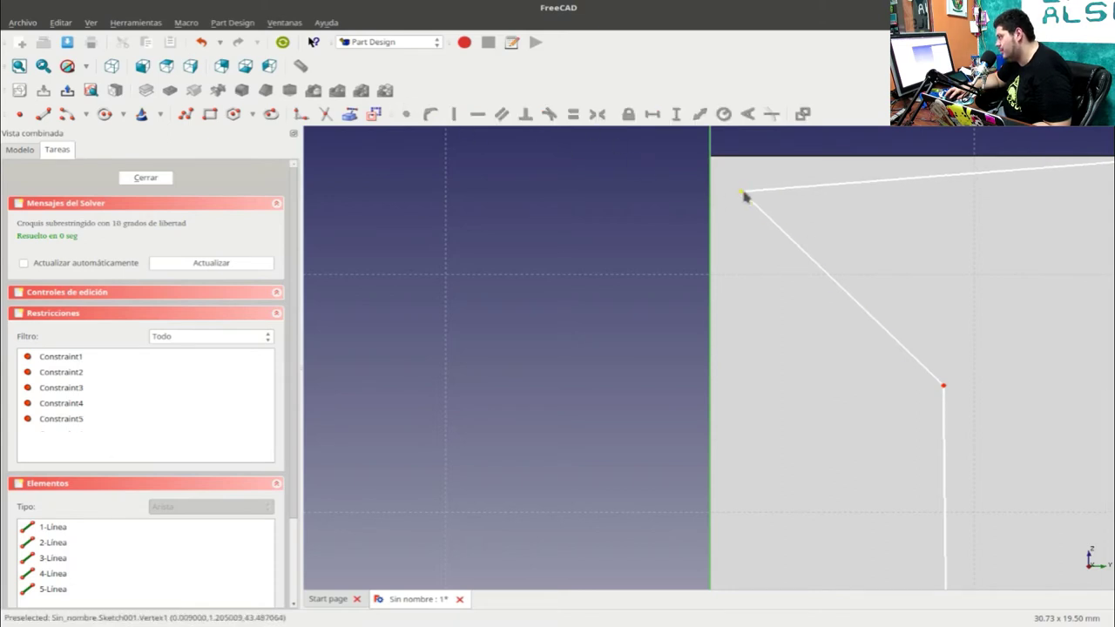
drag(744, 197, 739, 186)
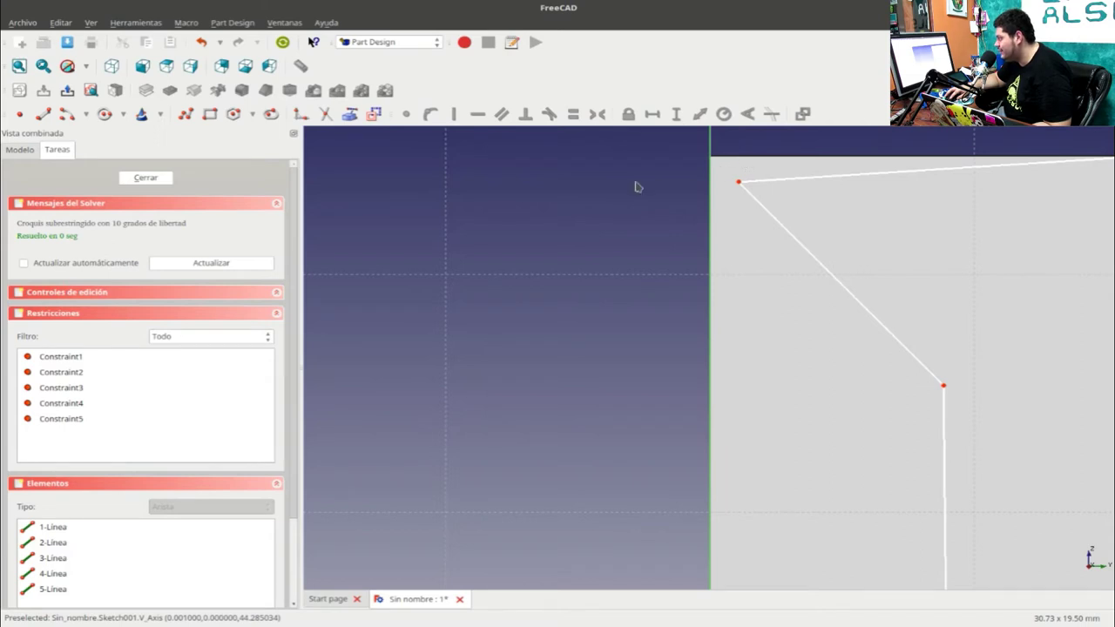
scroll(636, 186, down, 1)
Step: Reference the block's edges and pin the top-left profile point onto the vertical axis
click(351, 117)
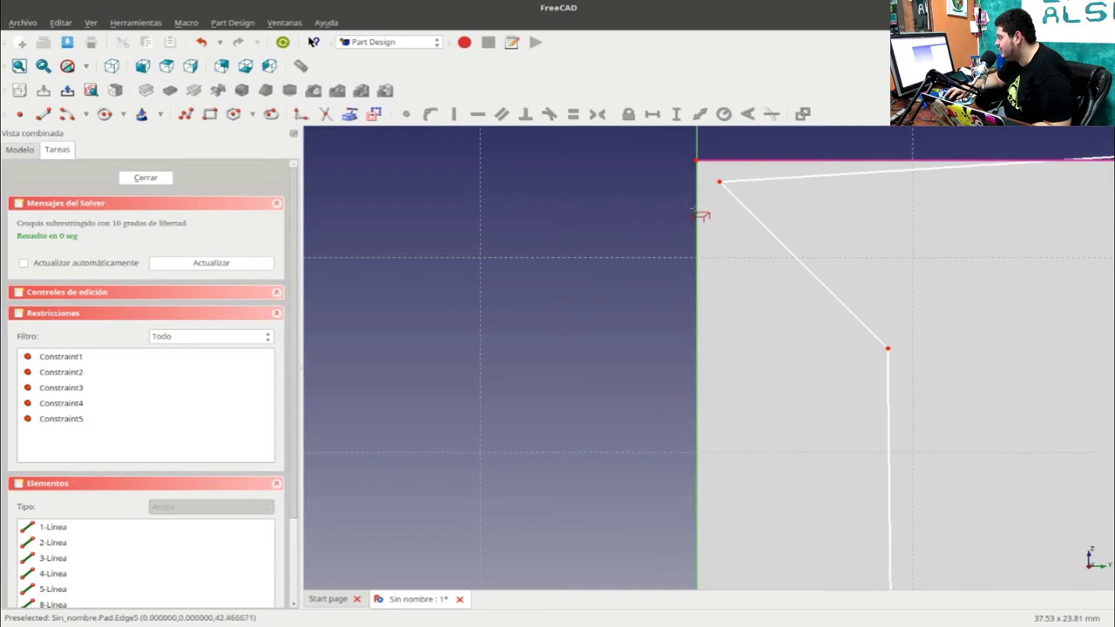
scroll(701, 215, down, 2)
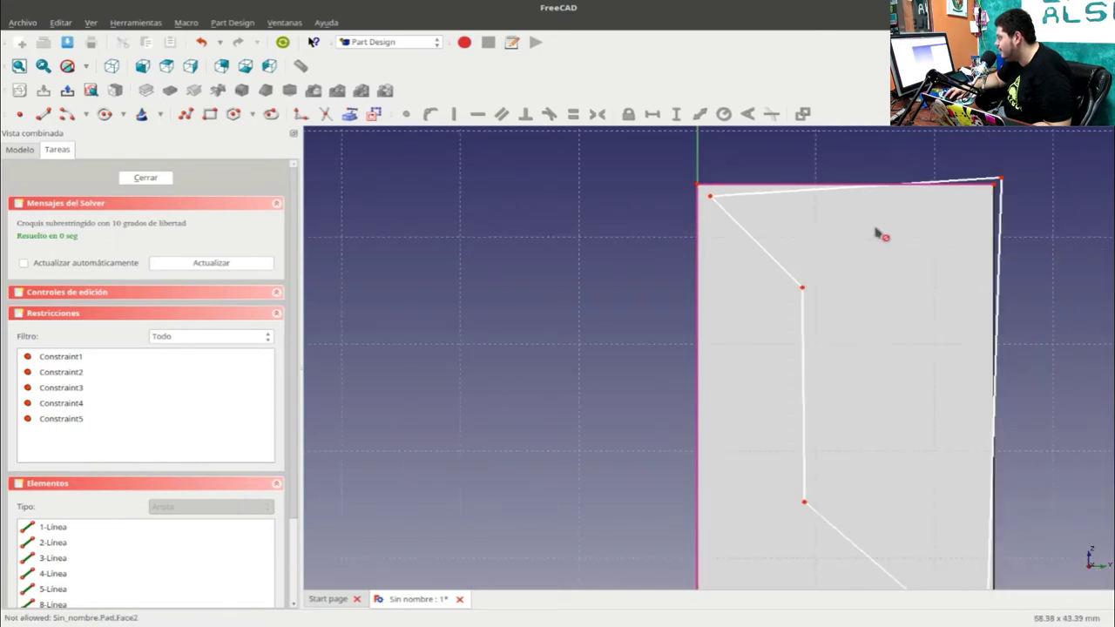
scroll(910, 347, down, 3)
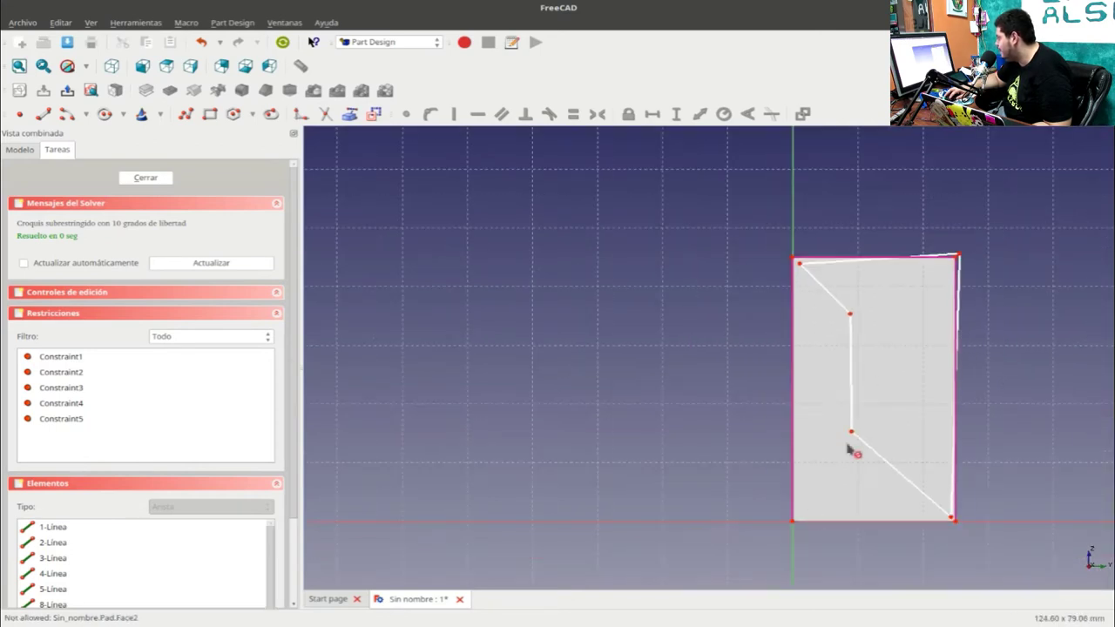
scroll(739, 329, up, 3)
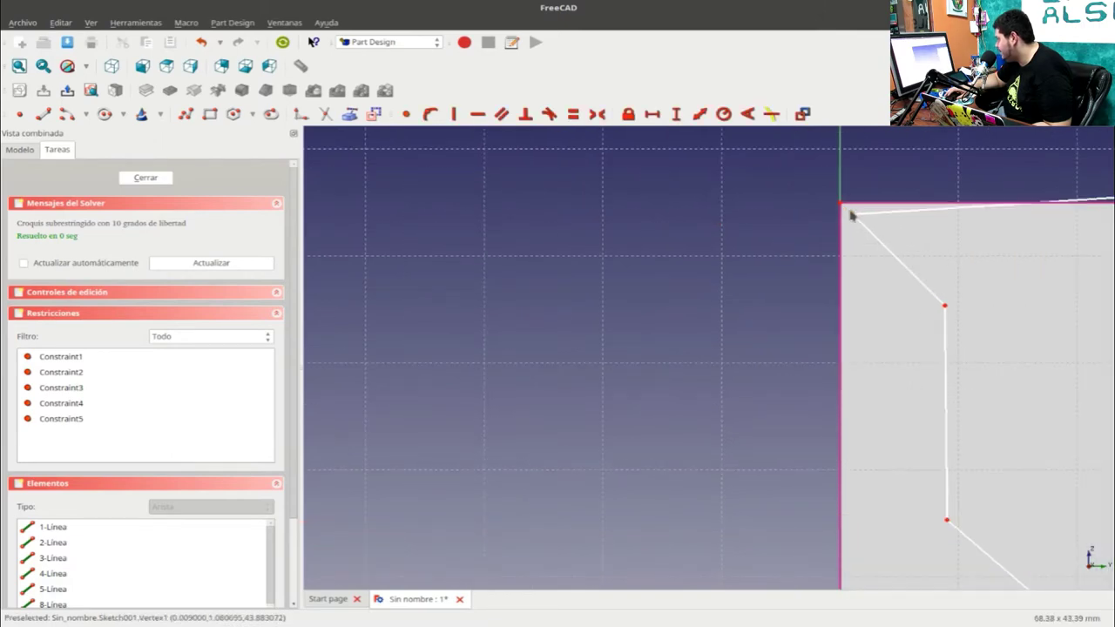
click(407, 114)
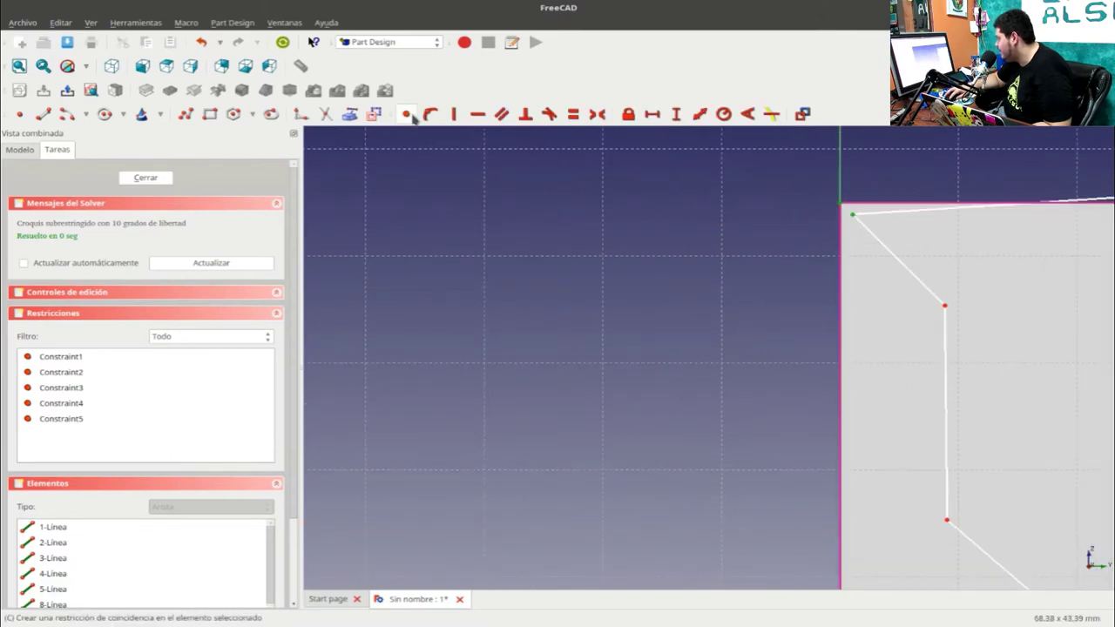
Step: Join the open top-right corner points with a Coincident constraint
scroll(973, 250, down, 2)
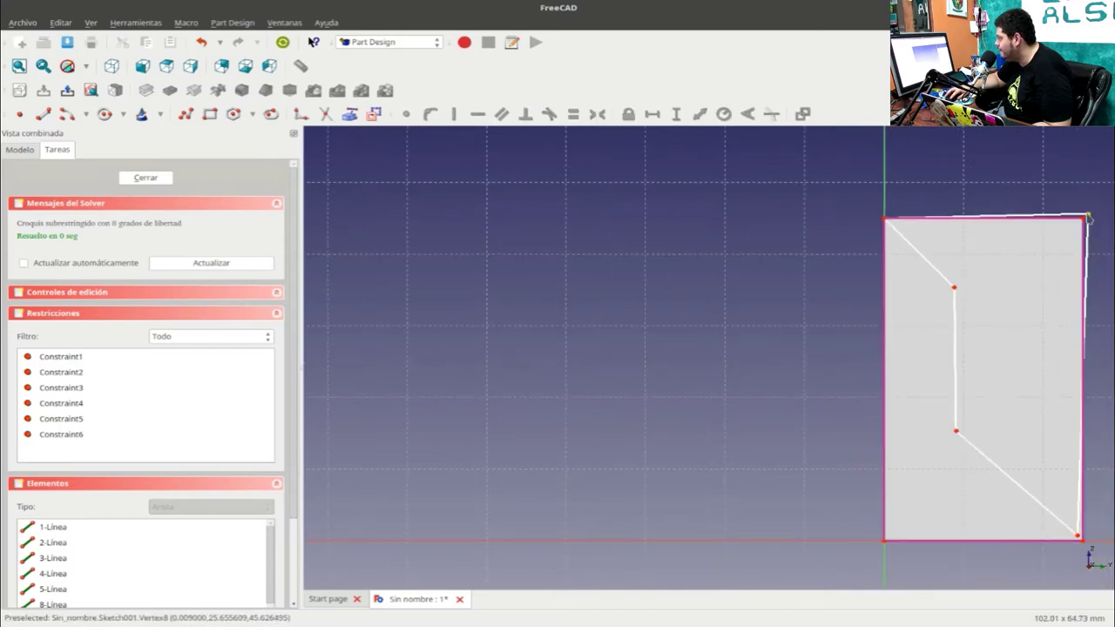
click(1087, 215)
click(1086, 228)
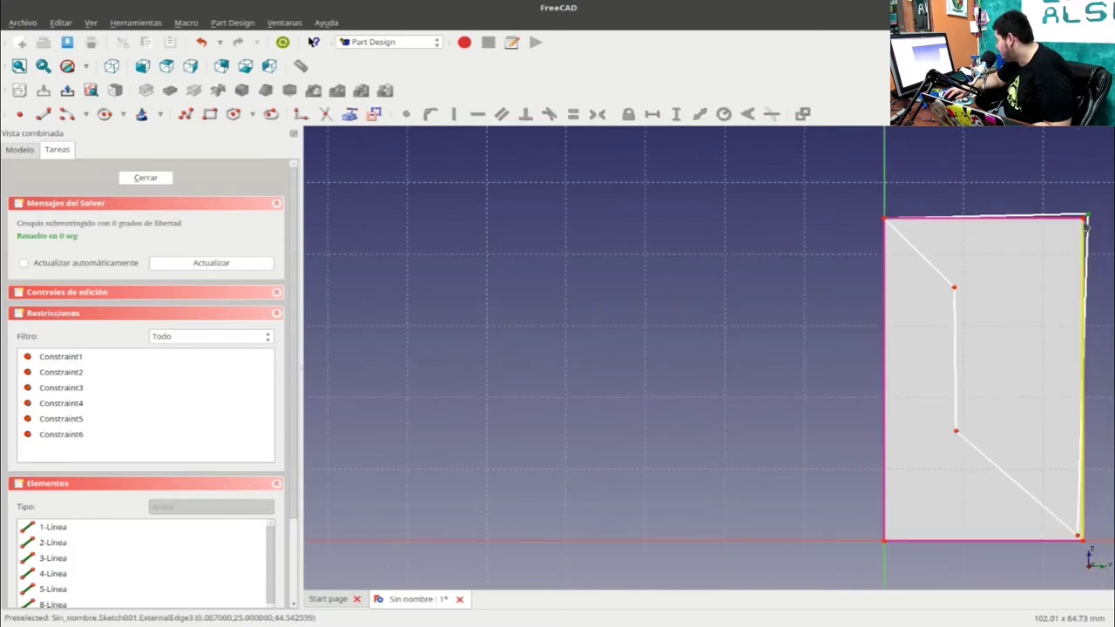
click(787, 257)
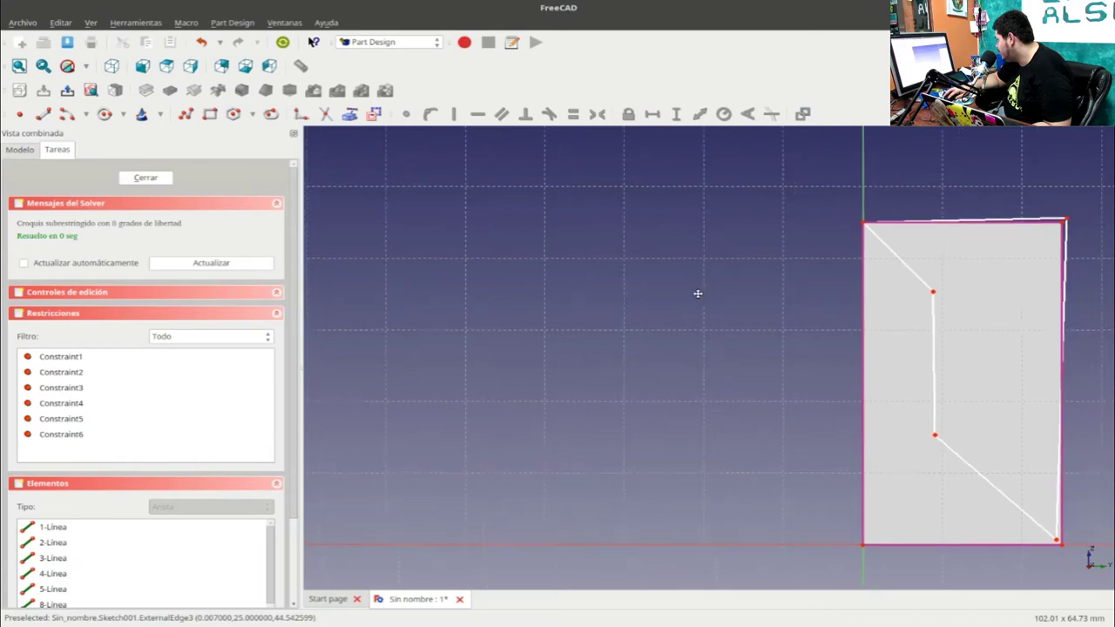
scroll(826, 293, up, 3)
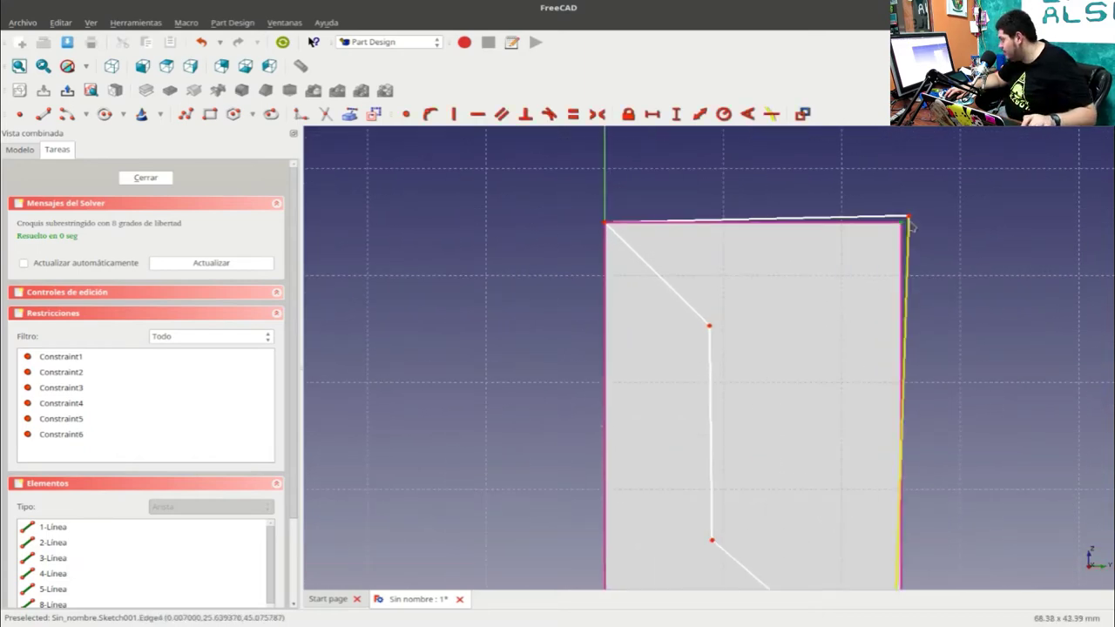
click(907, 222)
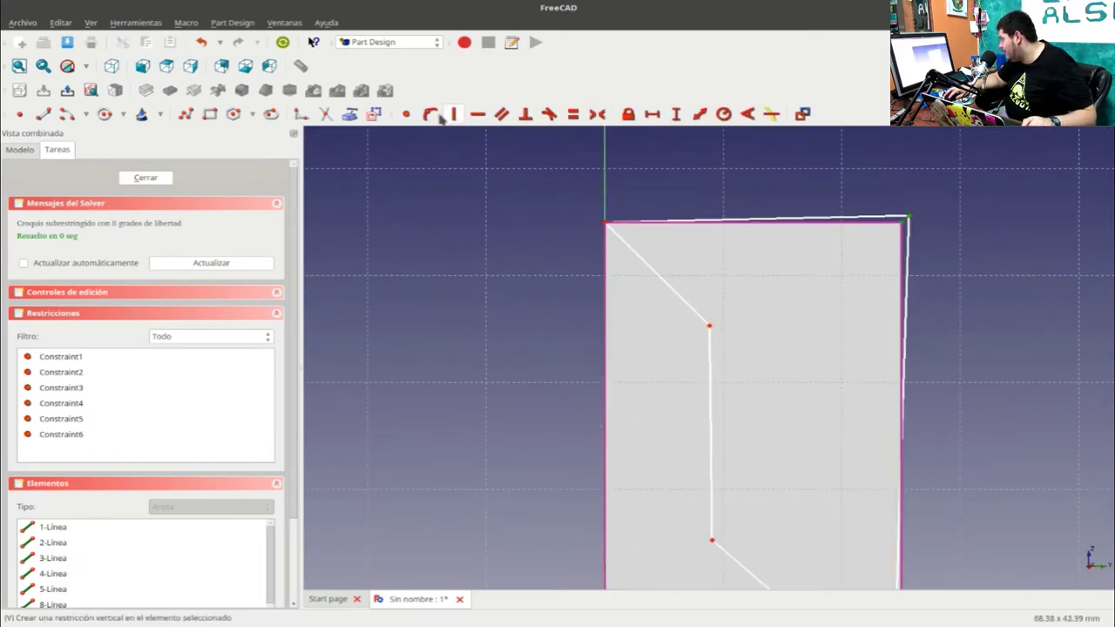
click(407, 114)
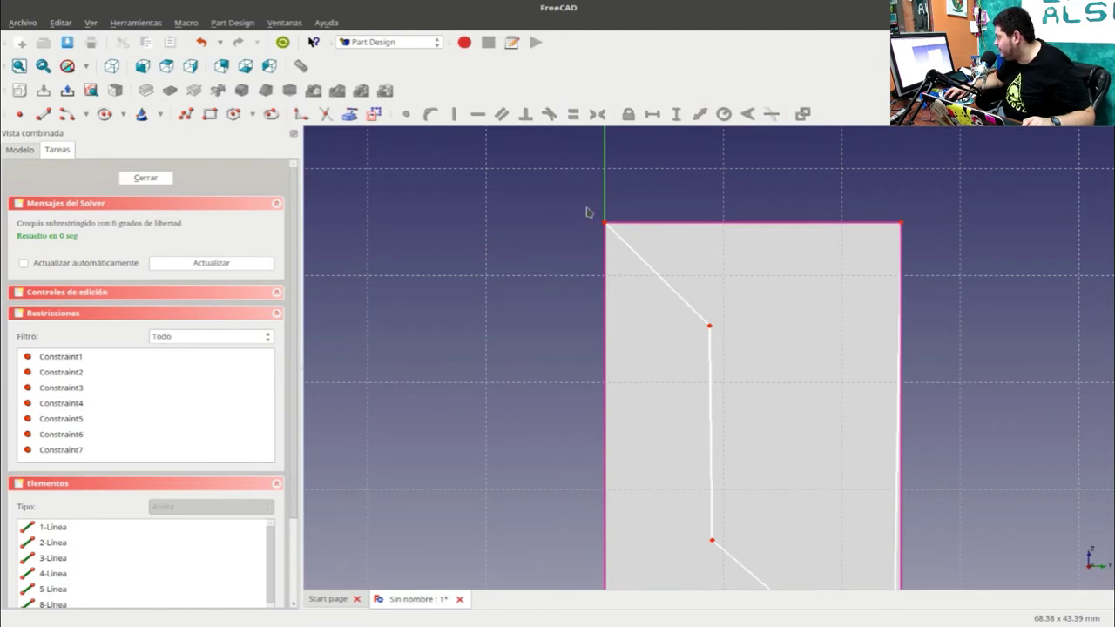
Step: Make the profile's bottom end coincide with the block's corner
mouse_move(615, 226)
middle_down()
mouse_move(750, 206)
mouse_move(550, 207)
mouse_move(652, 206)
mouse_move(642, 171)
mouse_move(664, 450)
mouse_move(567, 157)
middle_up()
scroll(567, 157, up, 1)
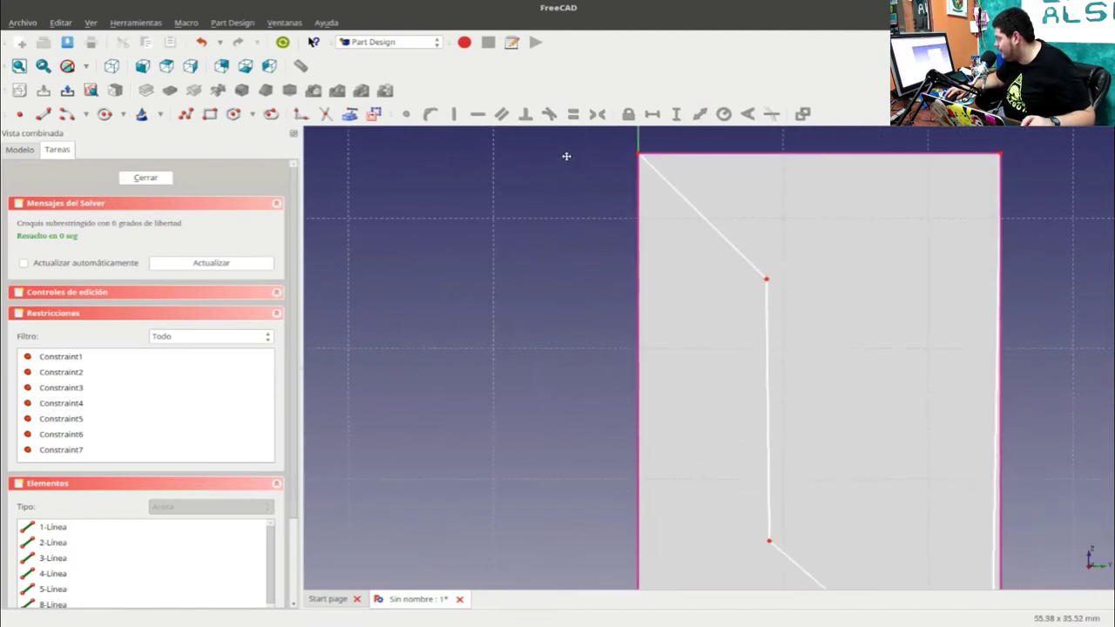
mouse_move(624, 533)
middle_down()
mouse_move(809, 404)
mouse_move(742, 360)
middle_up()
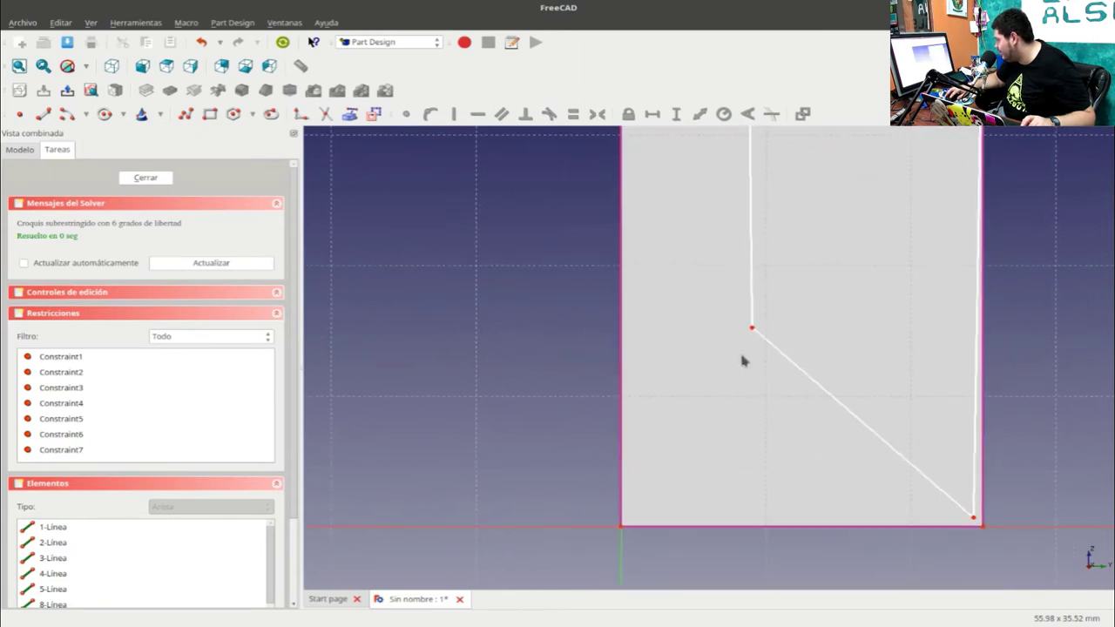
click(985, 531)
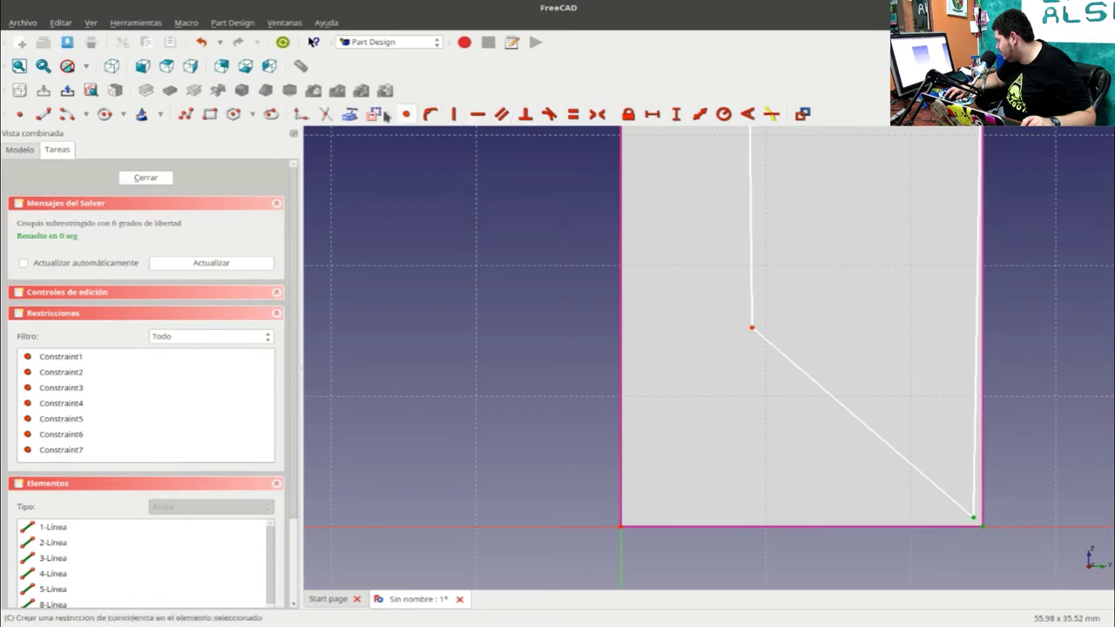
click(406, 114)
Step: Close the notch sketch so Sketch001 appears in the model tree
scroll(485, 281, down, 2)
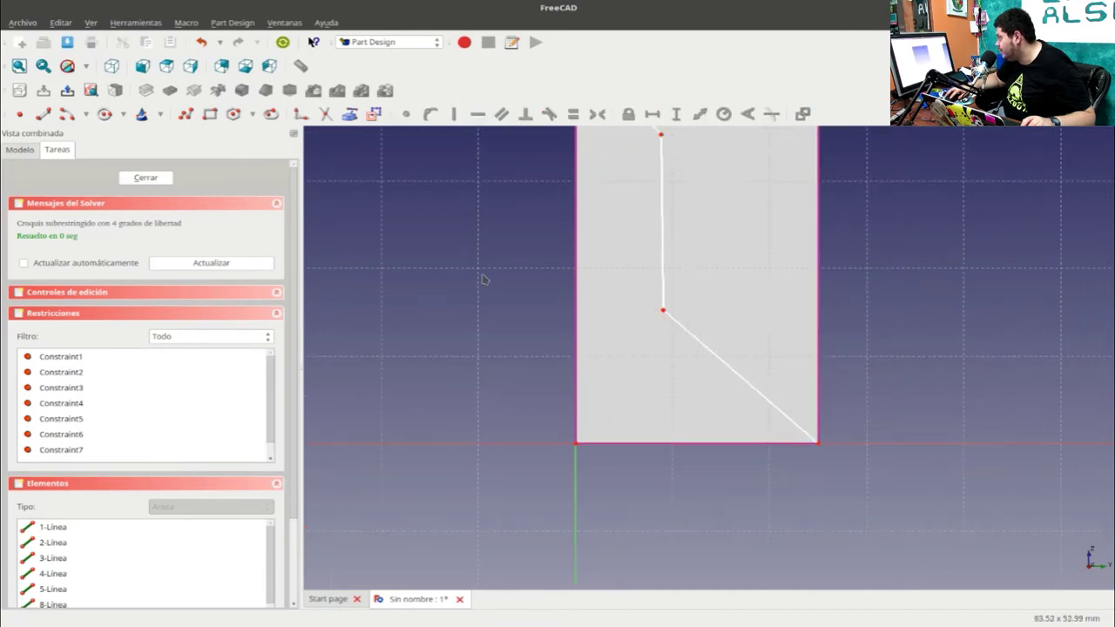
scroll(486, 281, down, 1)
middle_drag(486, 216, 511, 243)
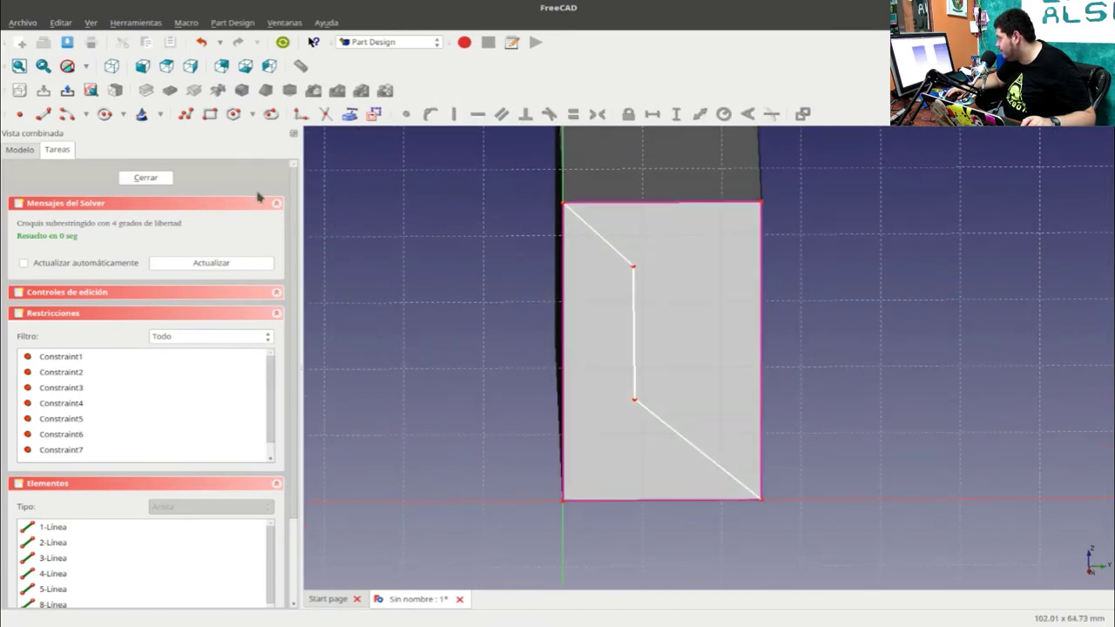
click(162, 178)
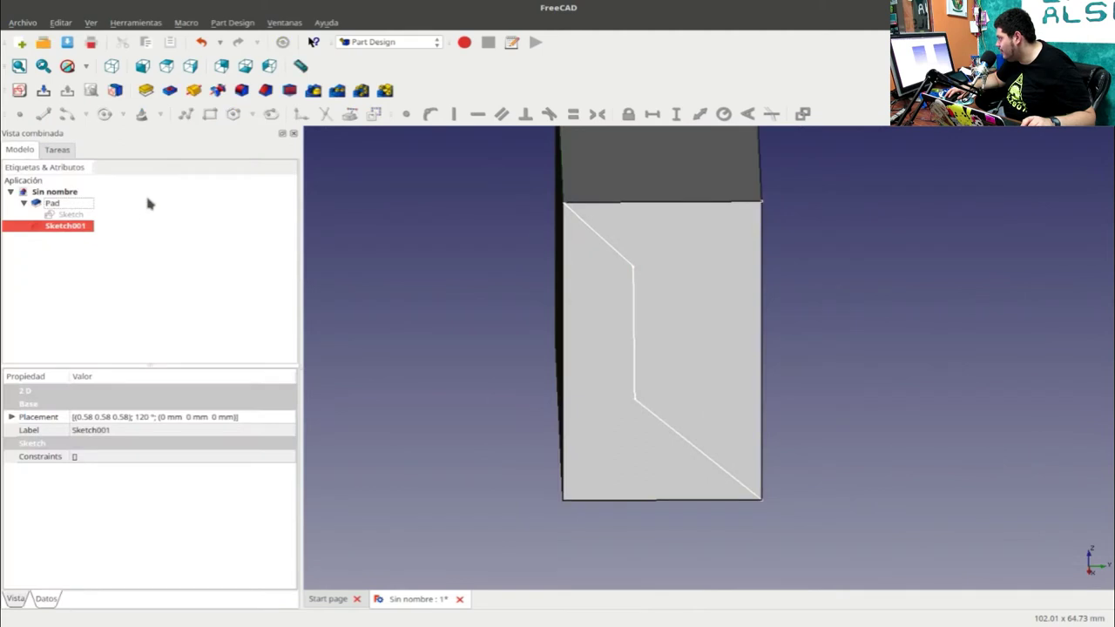
Step: Pocket Sketch001 with depth type 'A través de todos' and accept the cut
click(69, 150)
click(61, 247)
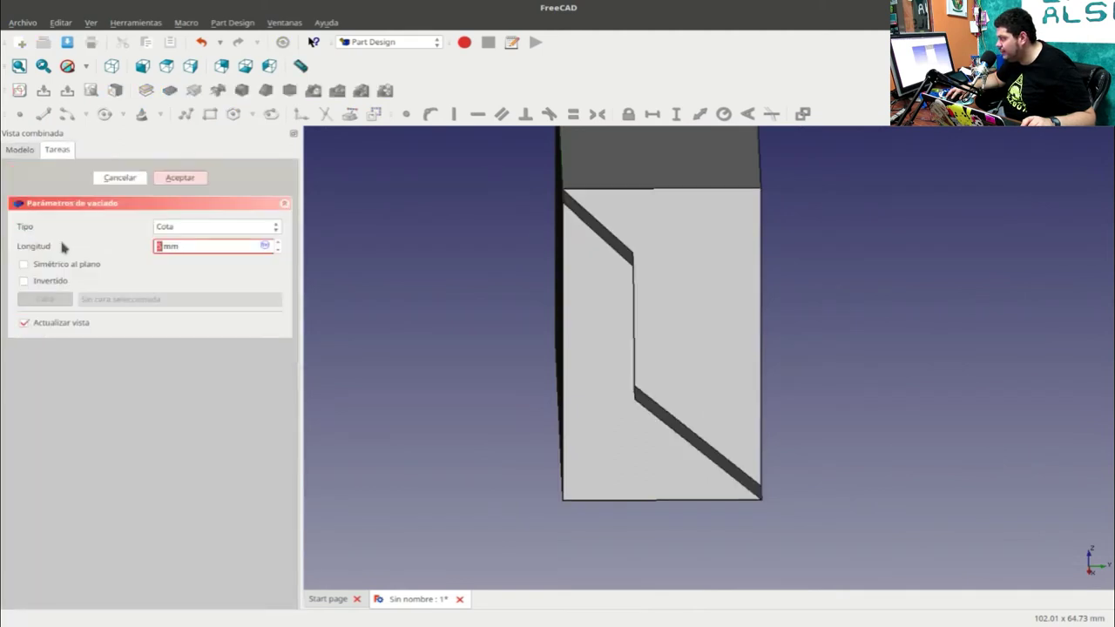
click(513, 266)
key(0)
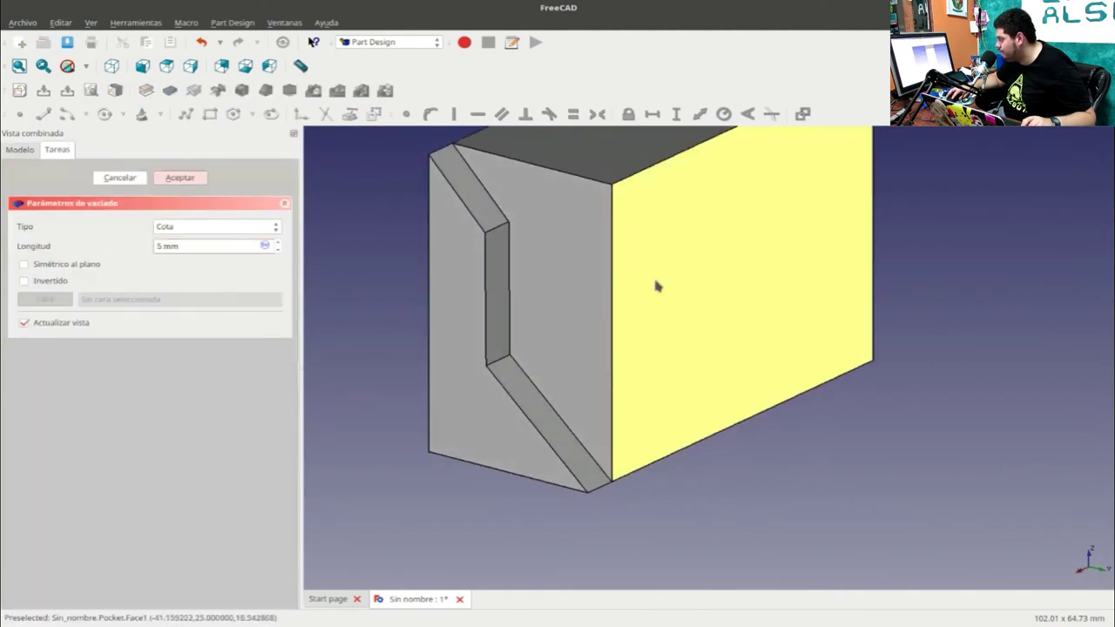
click(181, 229)
click(194, 248)
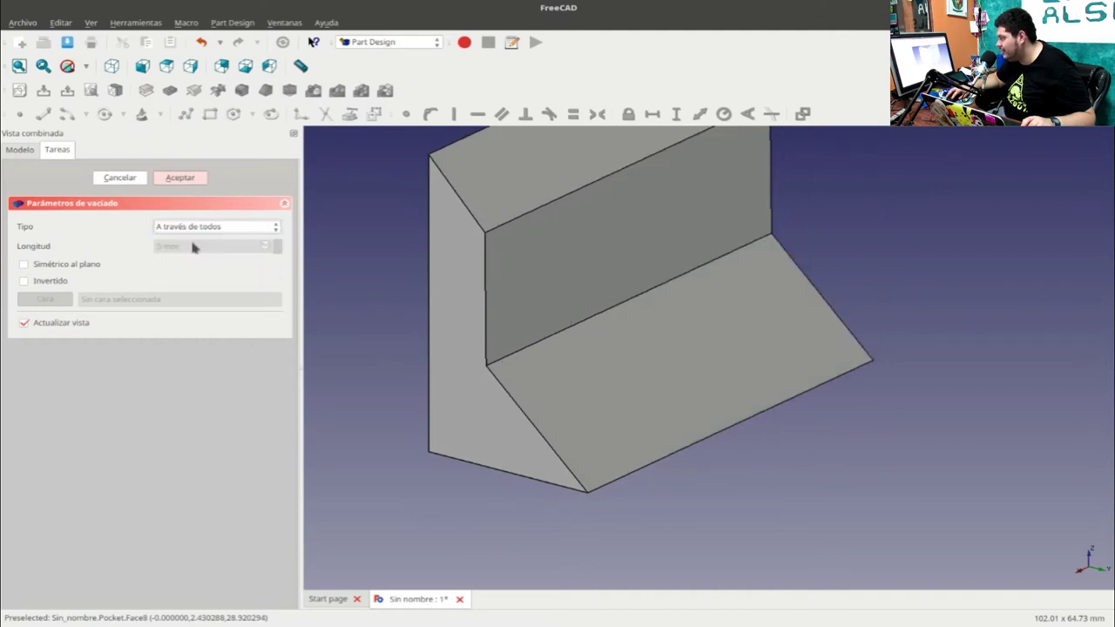
mouse_move(361, 305)
middle_down()
mouse_move(827, 293)
mouse_move(611, 290)
mouse_move(476, 267)
middle_up()
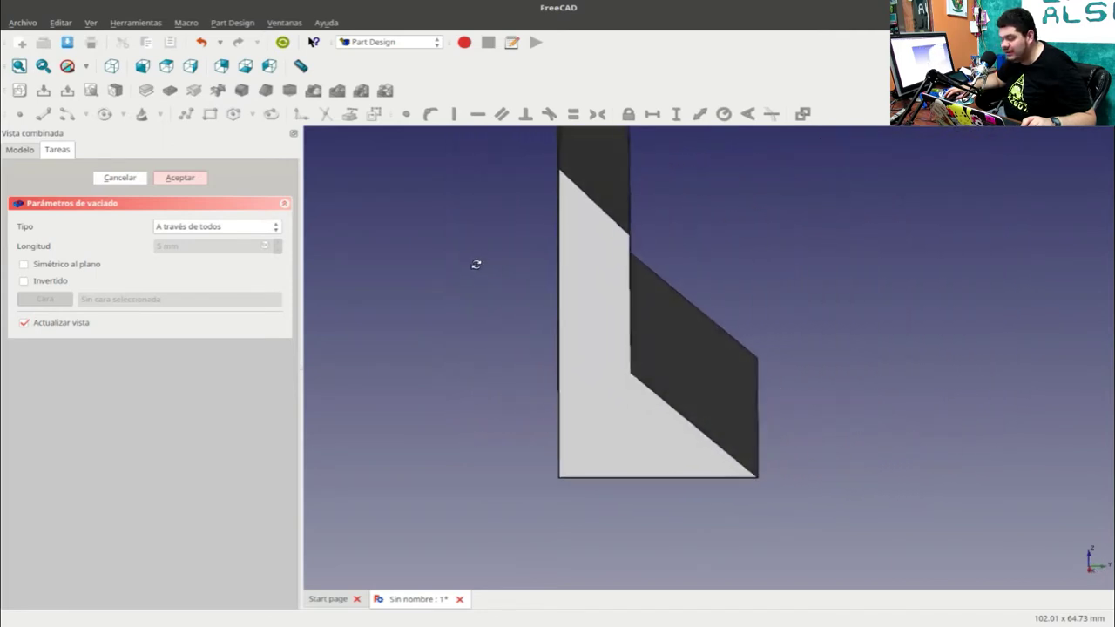
click(173, 184)
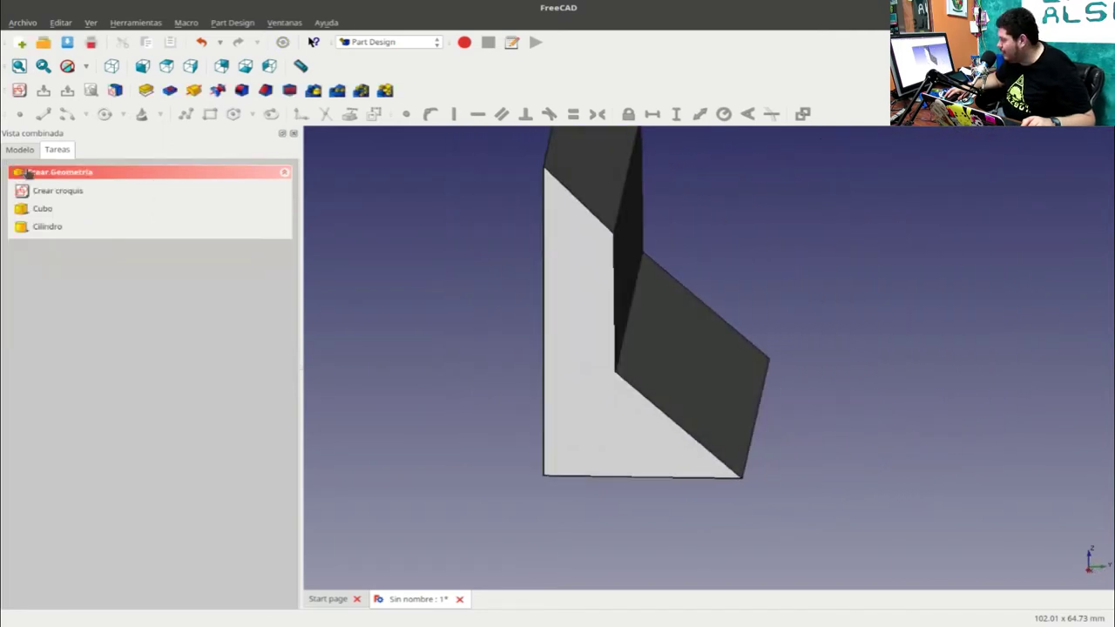
Step: Fillet the corner between the upper slanted line and the vertical notch line
click(26, 151)
click(55, 228)
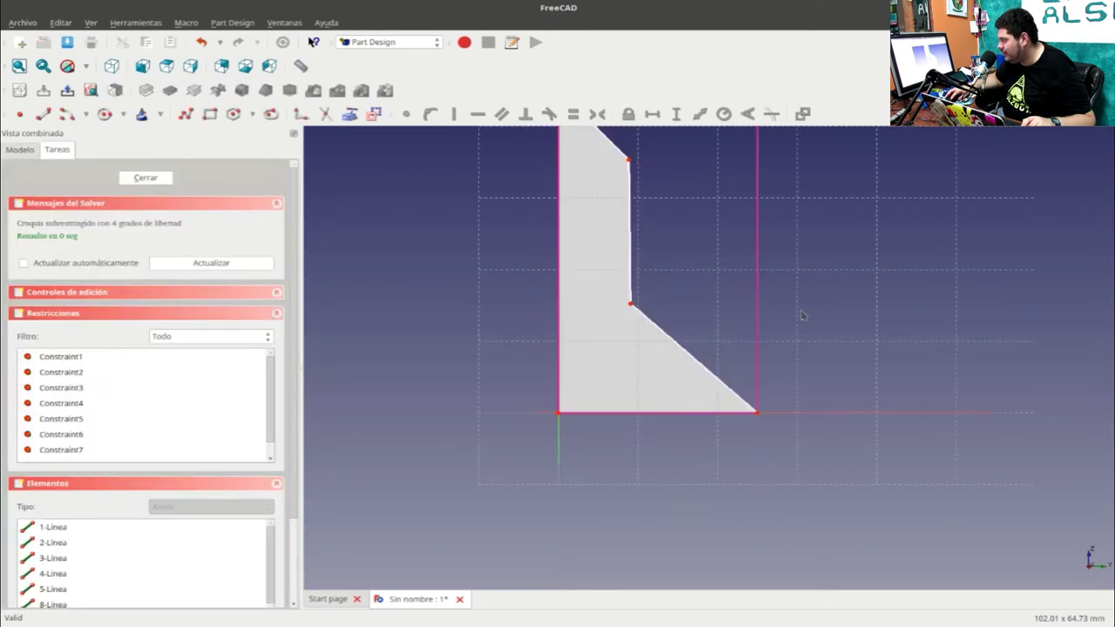
middle_drag(723, 249, 666, 468)
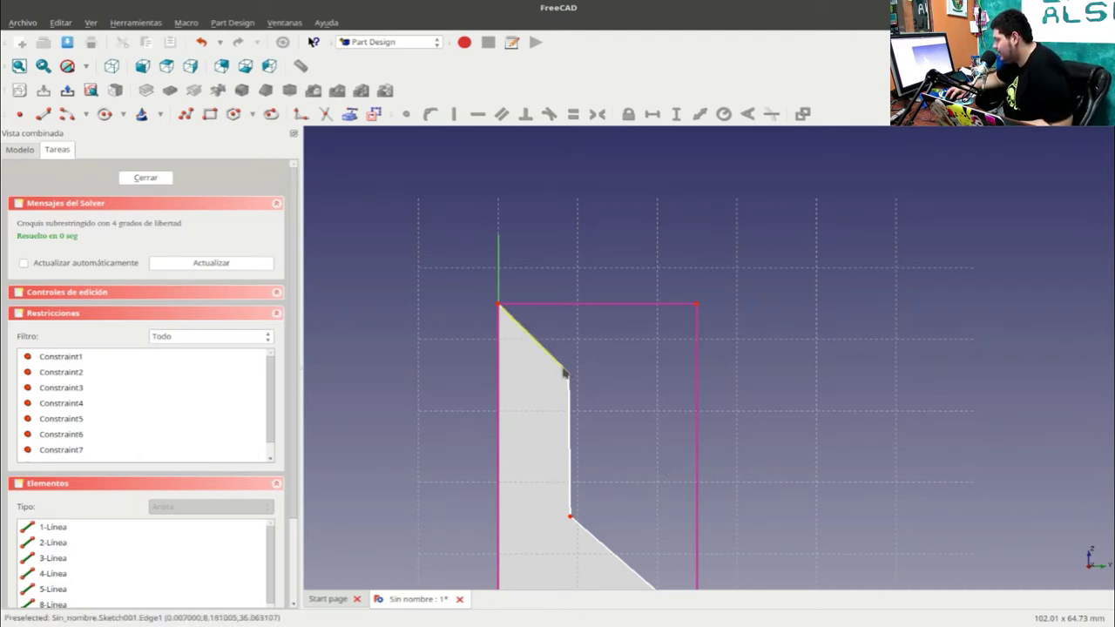
click(564, 373)
click(588, 403)
scroll(575, 388, up, 1)
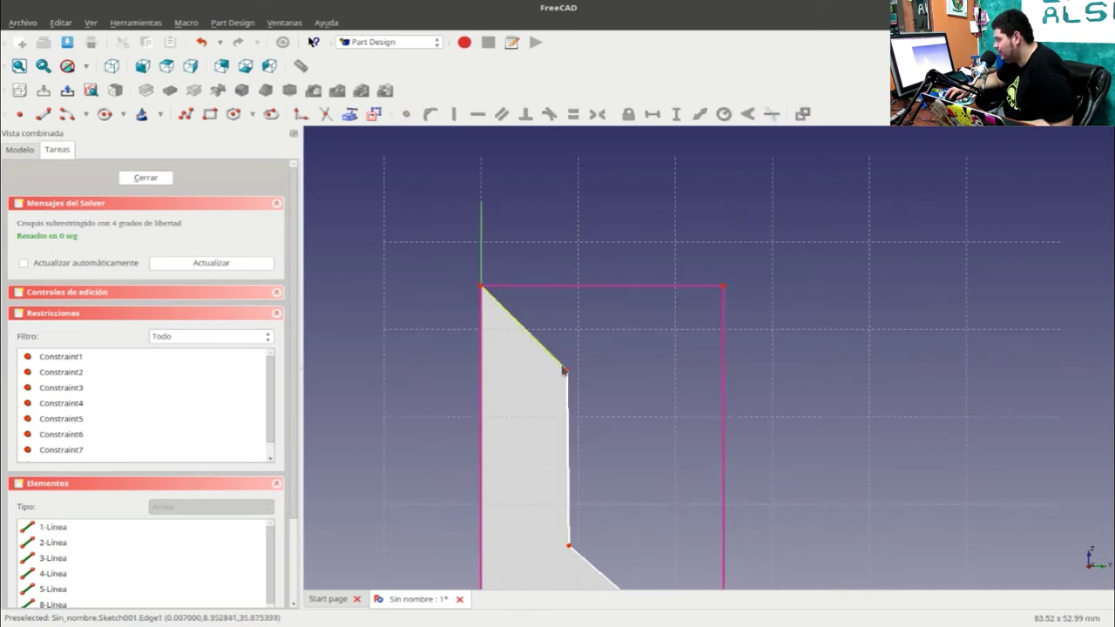
click(562, 370)
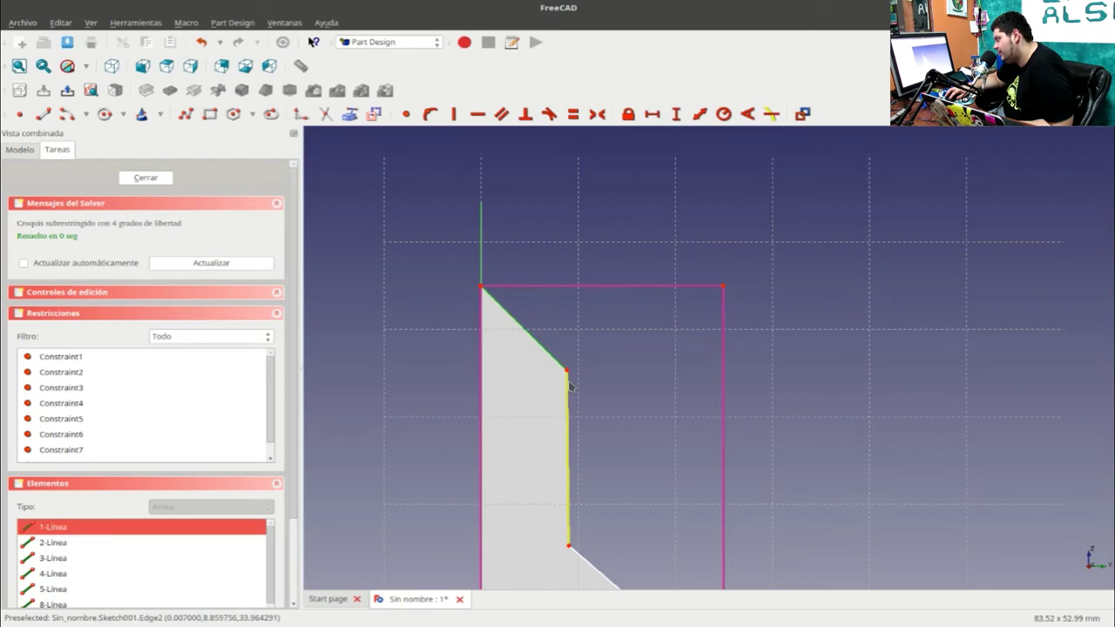
click(570, 386)
key(Escape)
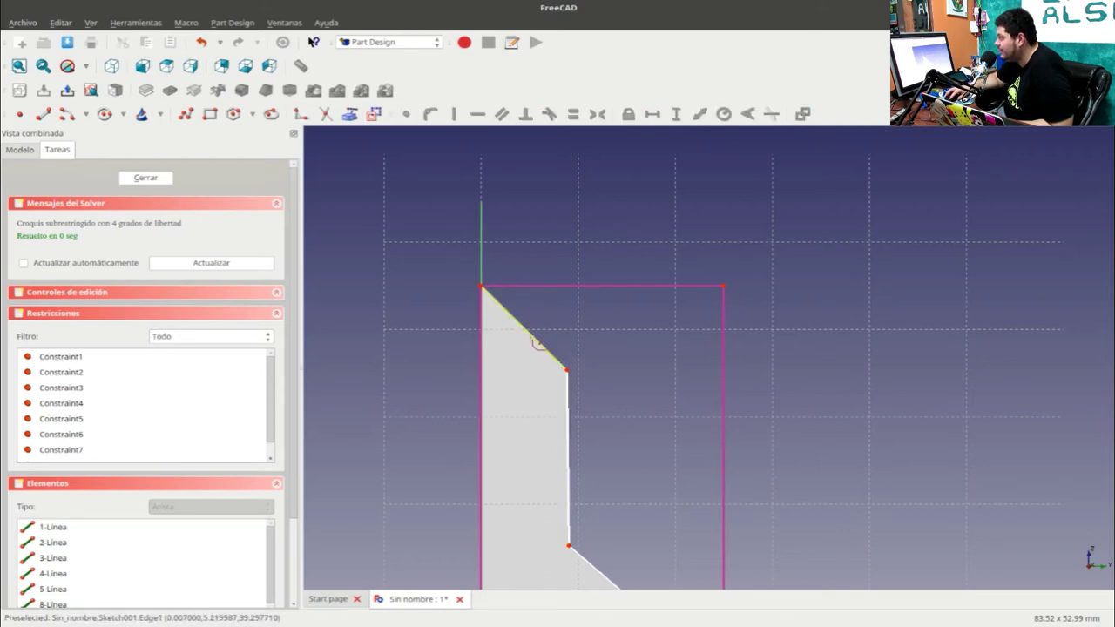
click(568, 433)
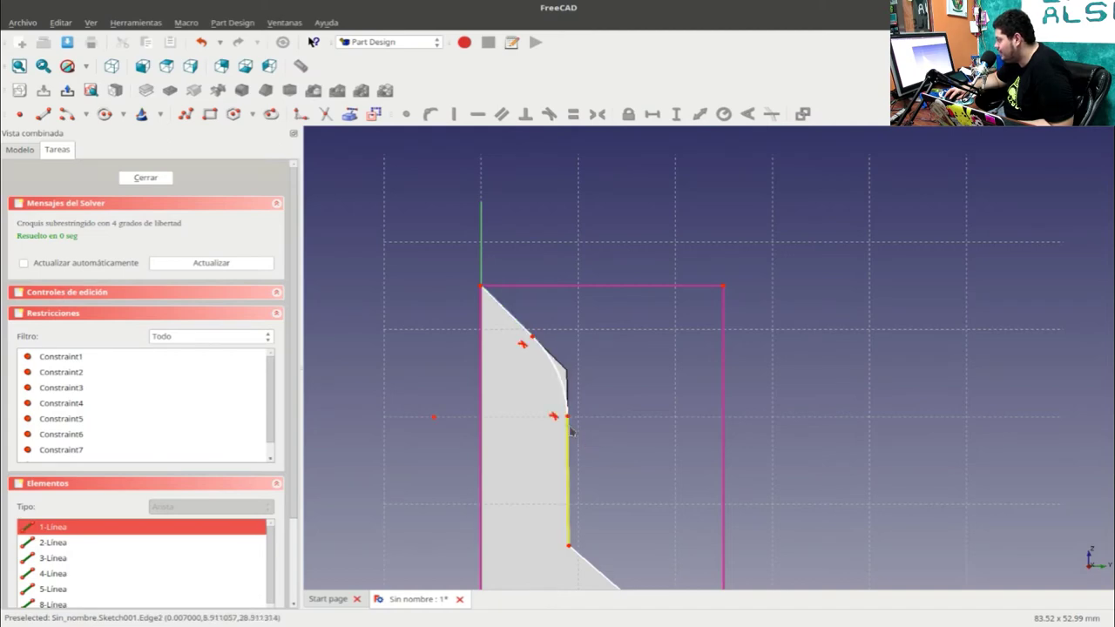
Step: Select the Pocket feature and a point of the notch sketch
click(25, 150)
click(68, 227)
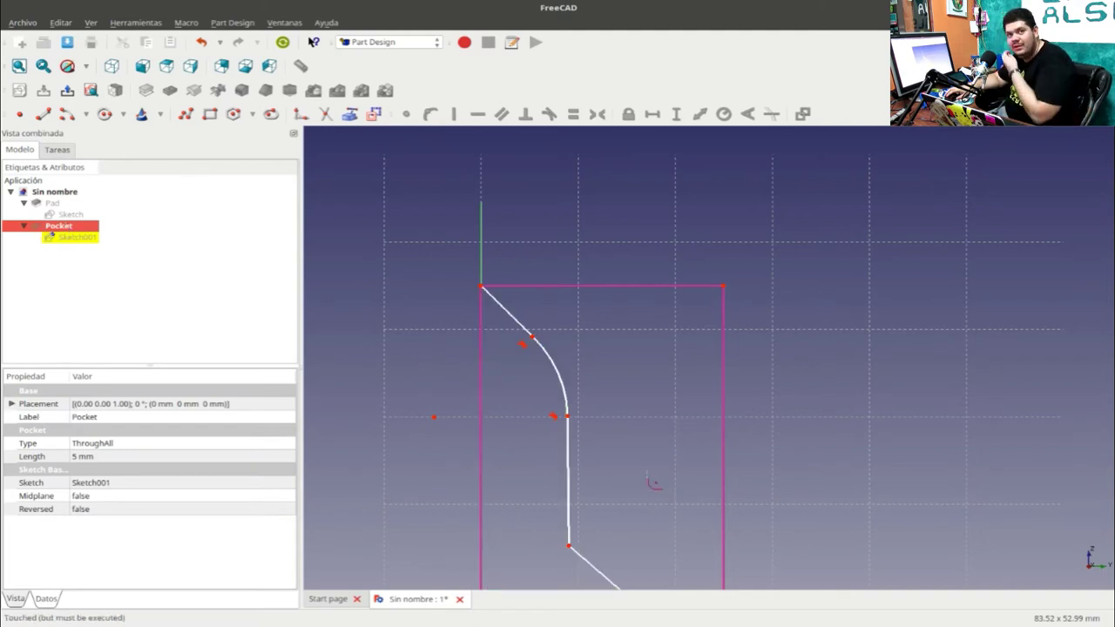
click(436, 420)
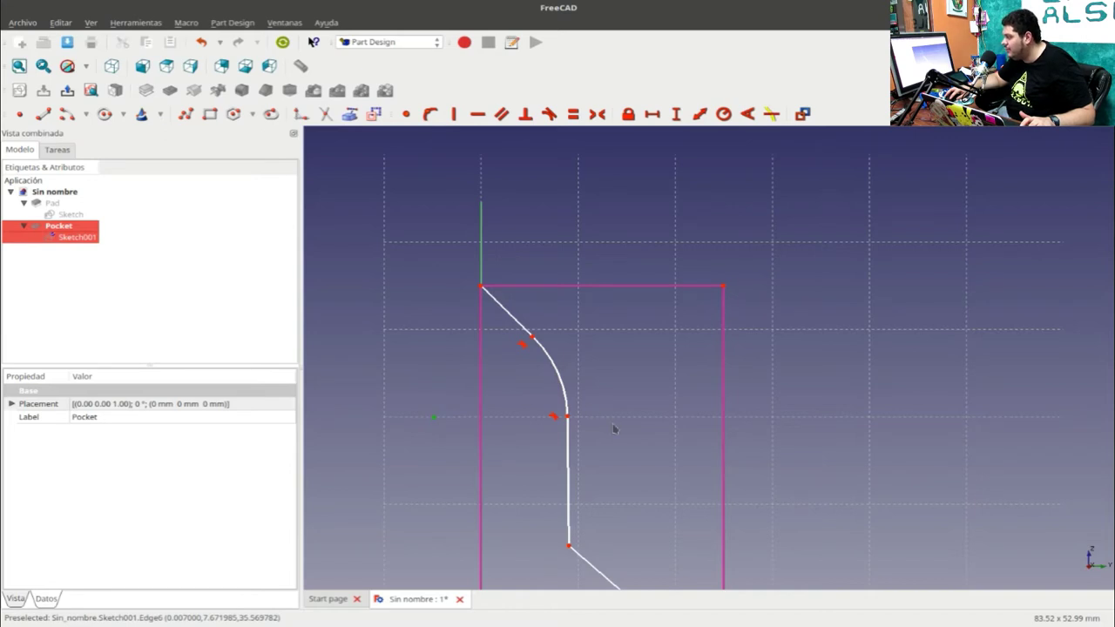
Step: Fillet the corner between the vertical line and the lower diagonal line
middle_drag(620, 487, 696, 416)
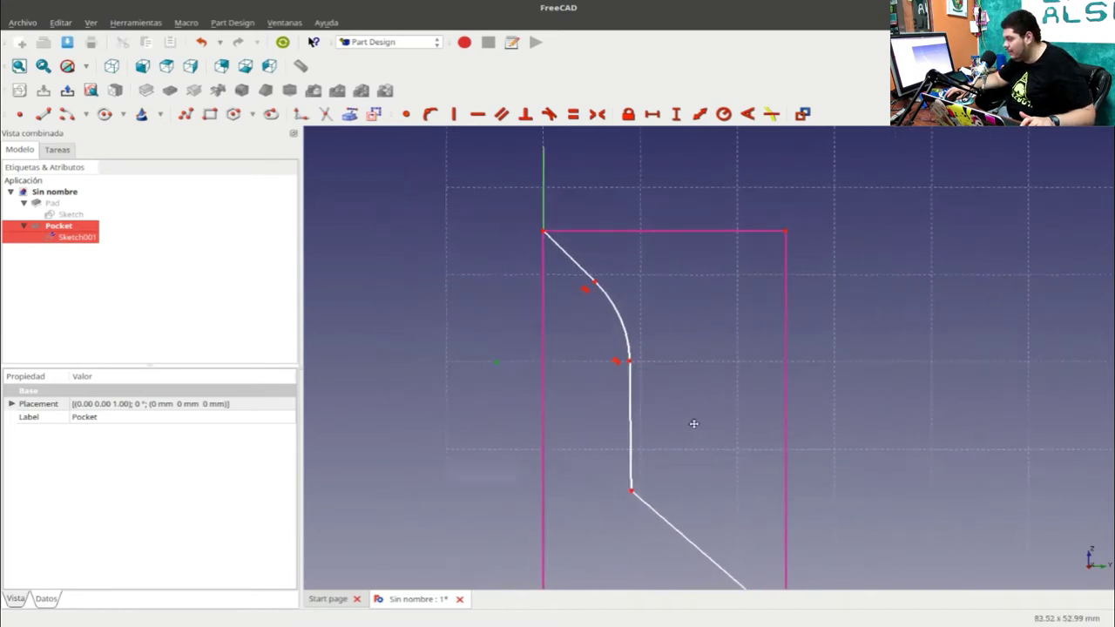
click(664, 453)
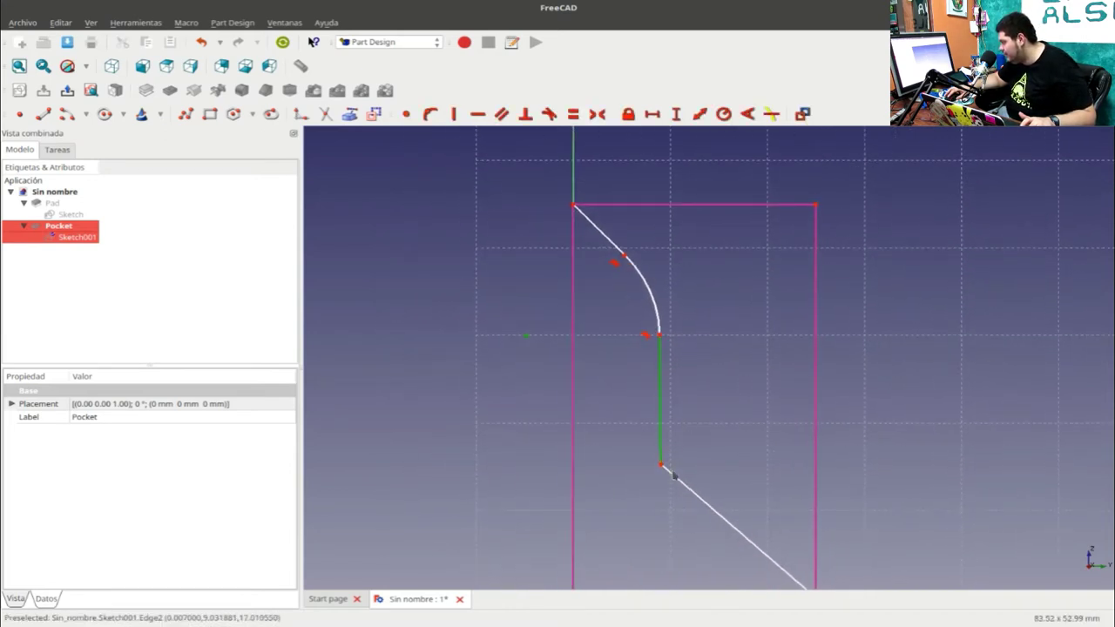
click(678, 479)
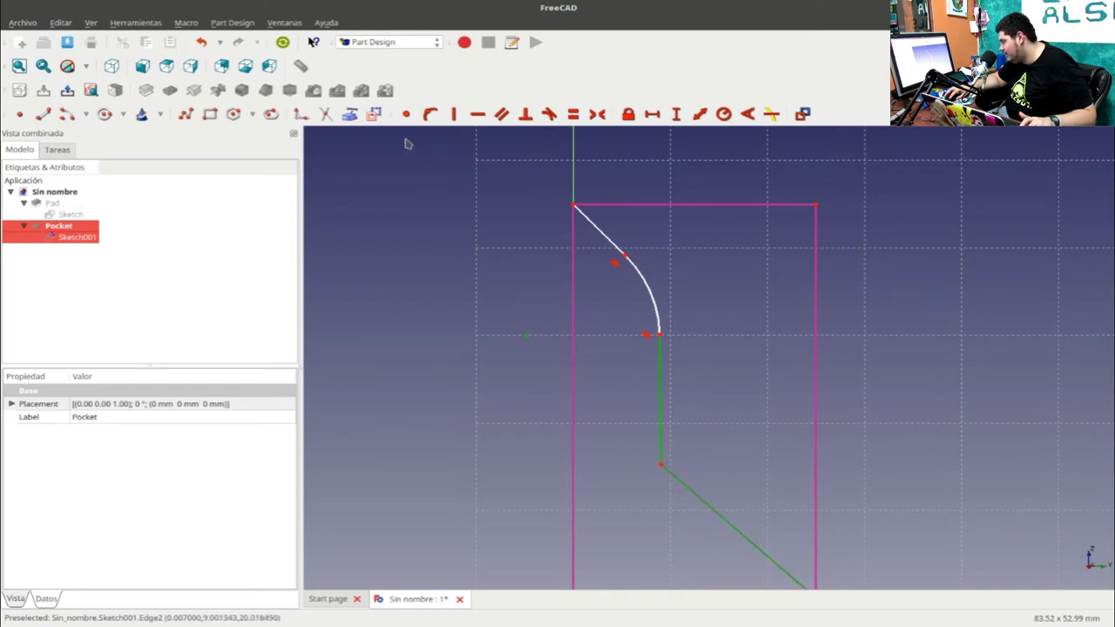
click(392, 165)
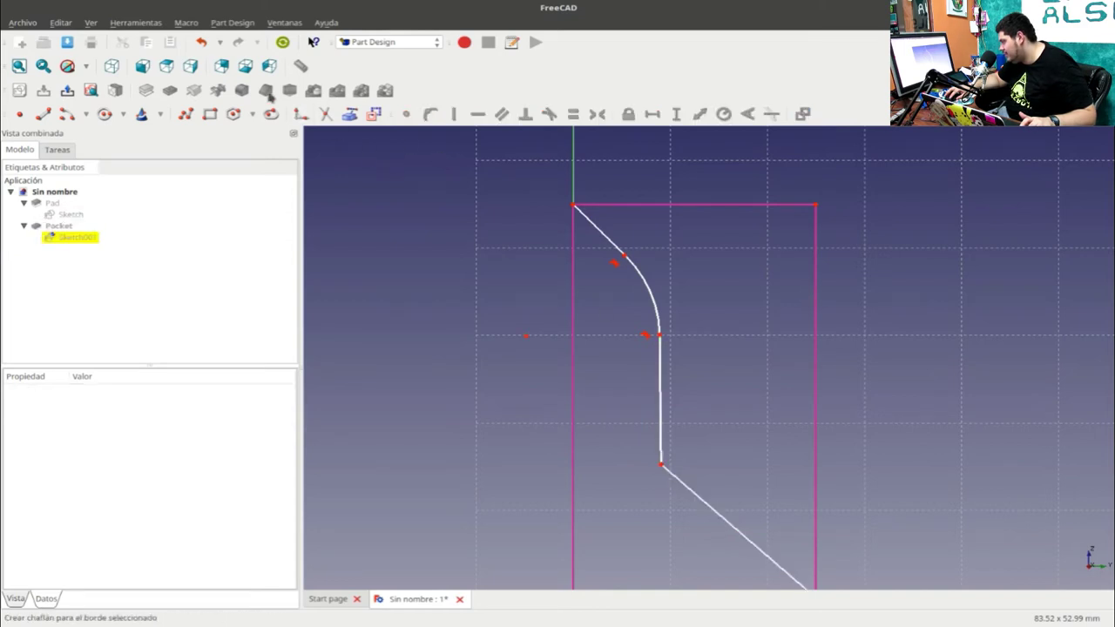
click(661, 433)
click(693, 493)
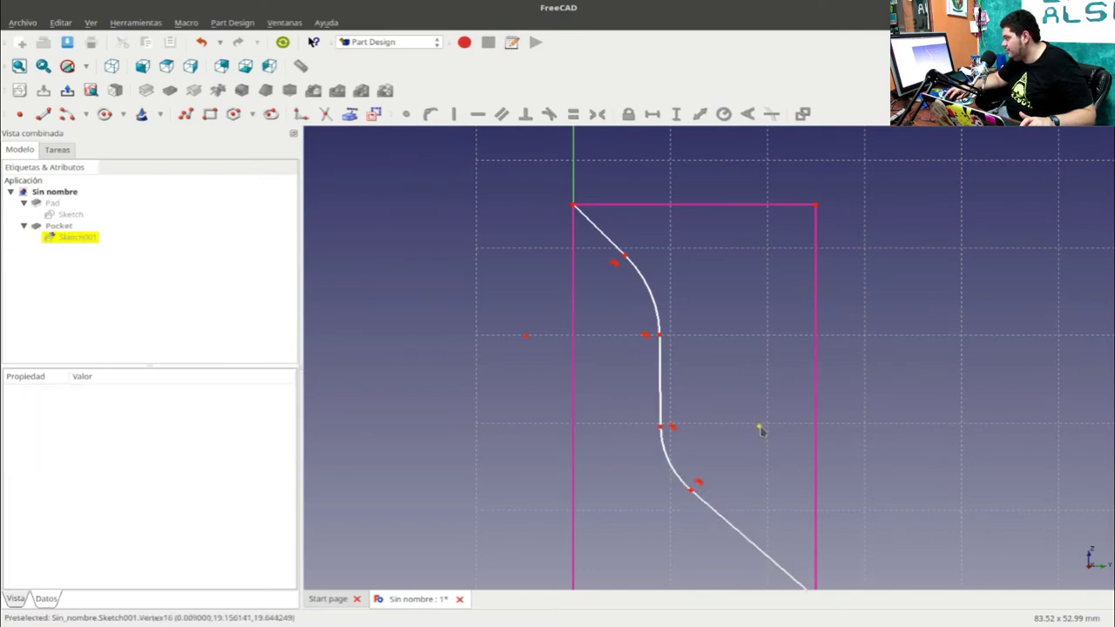
Step: Drag two profile points into a smooth S-curve, then select Sketch001 under the Pocket
drag(760, 428, 800, 415)
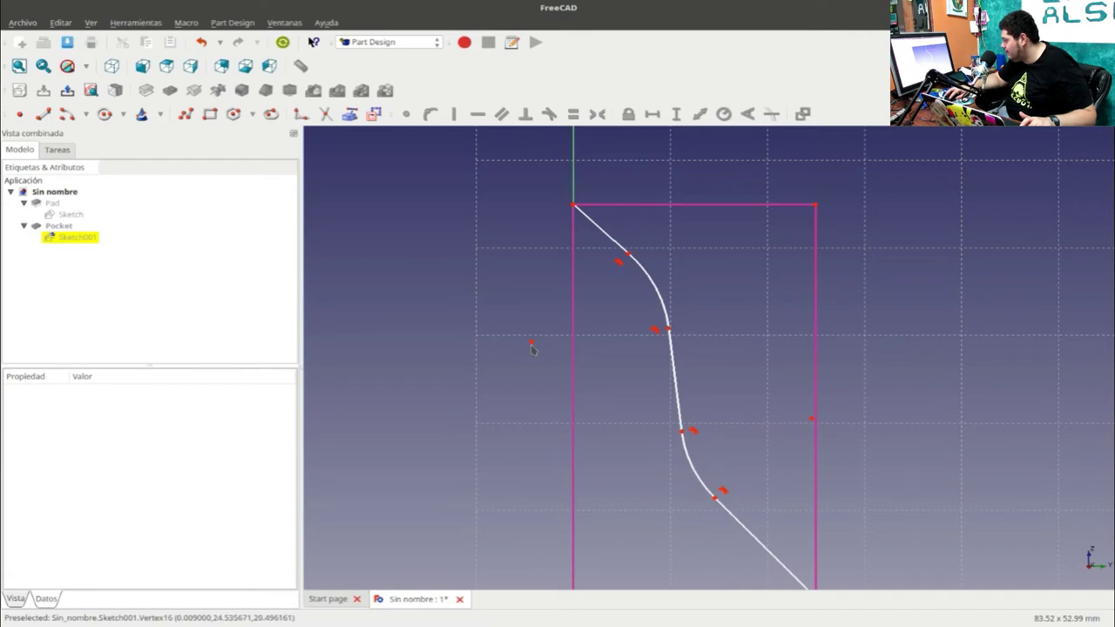
mouse_move(533, 346)
mouse_down()
mouse_move(597, 331)
mouse_move(585, 331)
mouse_up()
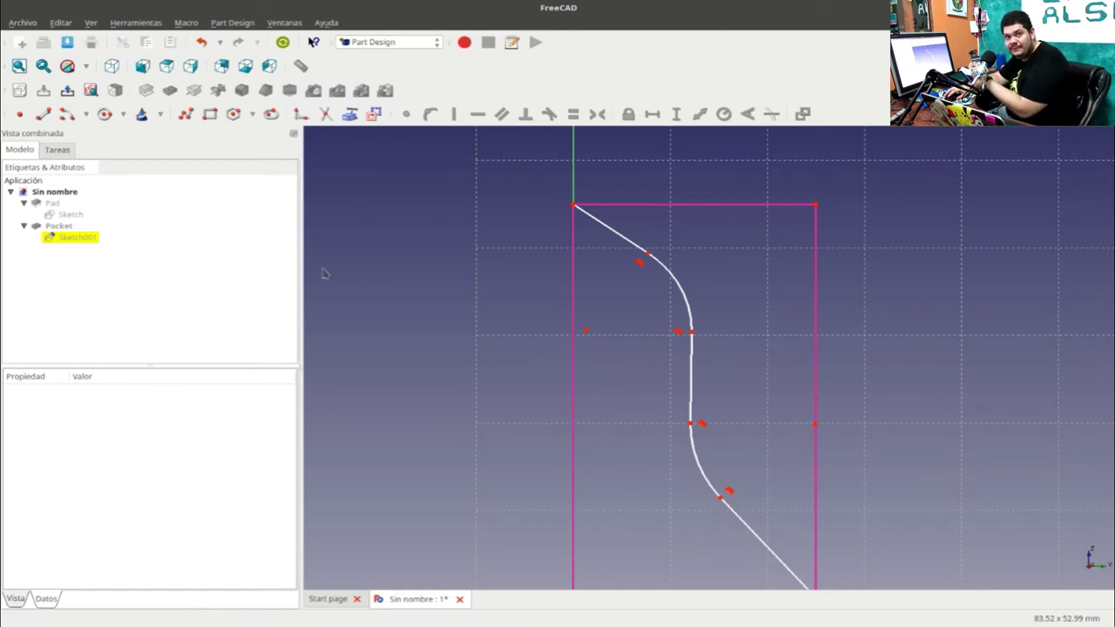
click(59, 228)
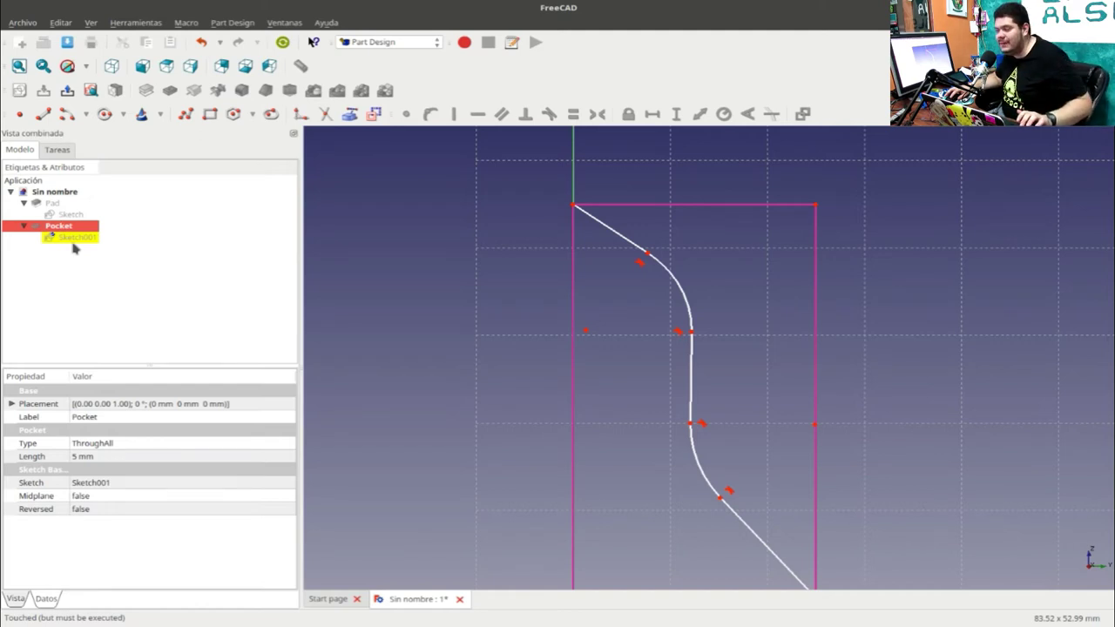
click(75, 241)
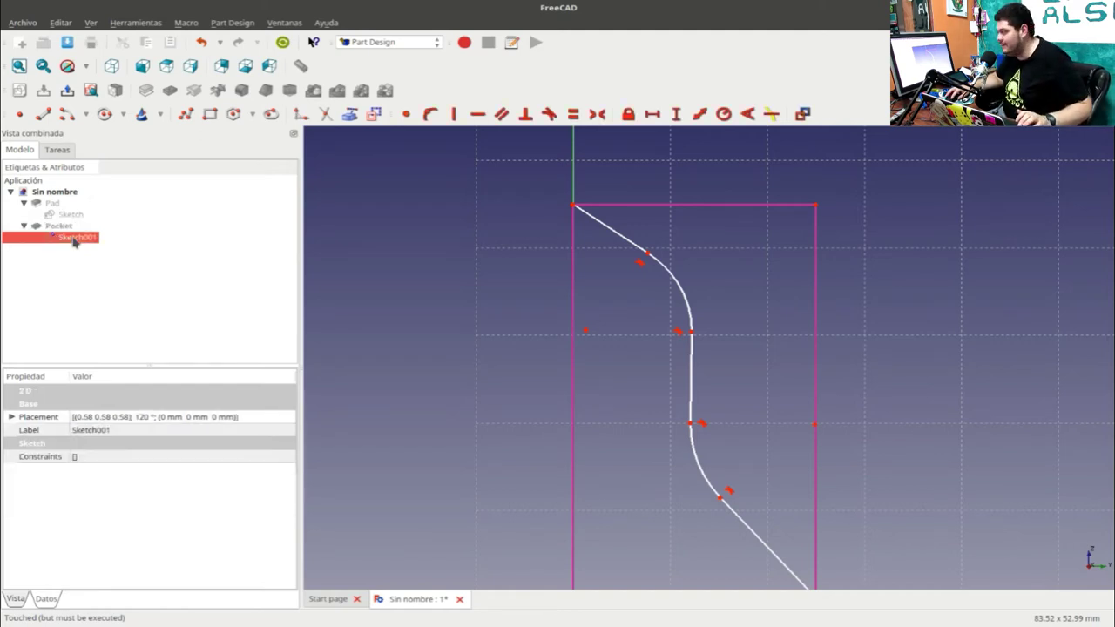
click(66, 153)
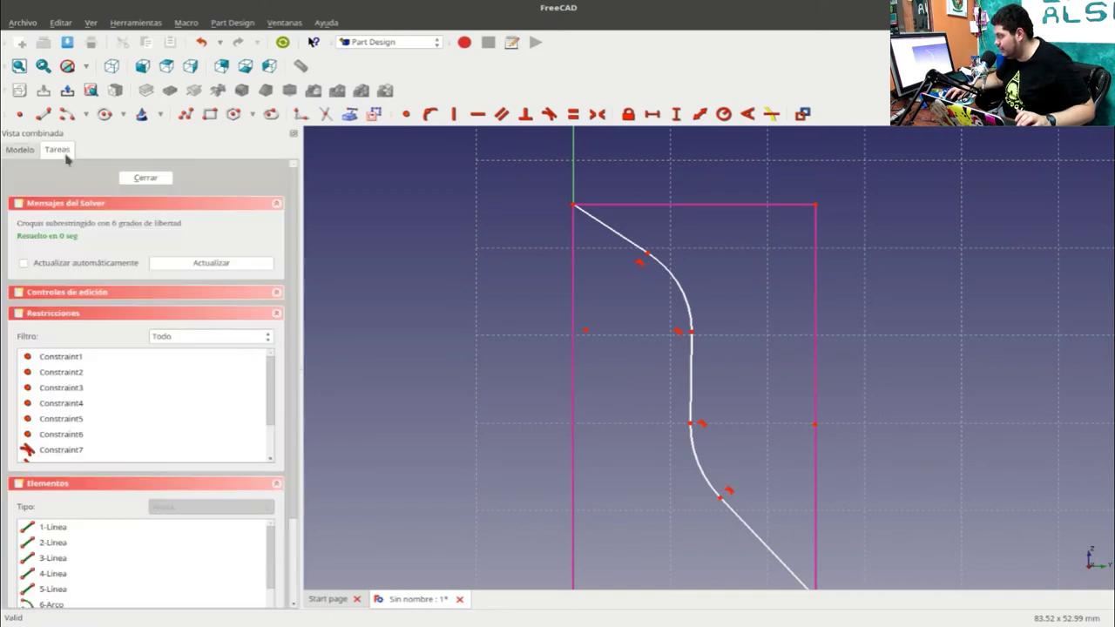
Step: Close the sketch editor and show the pocketed solid, orbiting it in 3D
click(144, 177)
click(65, 227)
key(space)
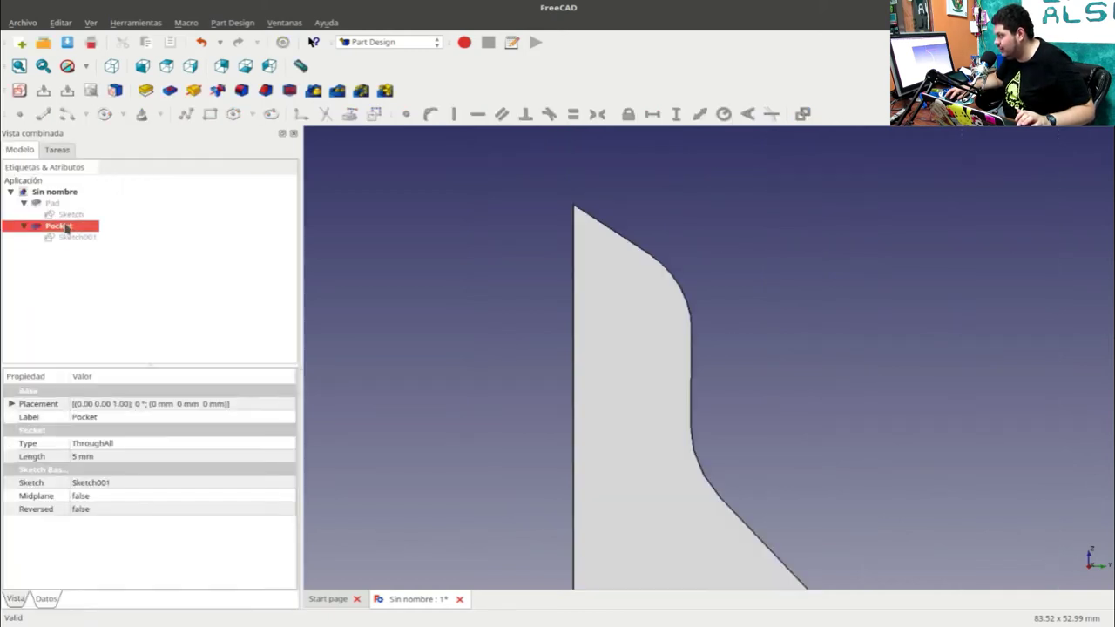
scroll(474, 368, down, 3)
mouse_move(647, 368)
middle_down()
mouse_move(592, 385)
mouse_move(436, 384)
mouse_move(566, 403)
mouse_move(781, 399)
middle_up()
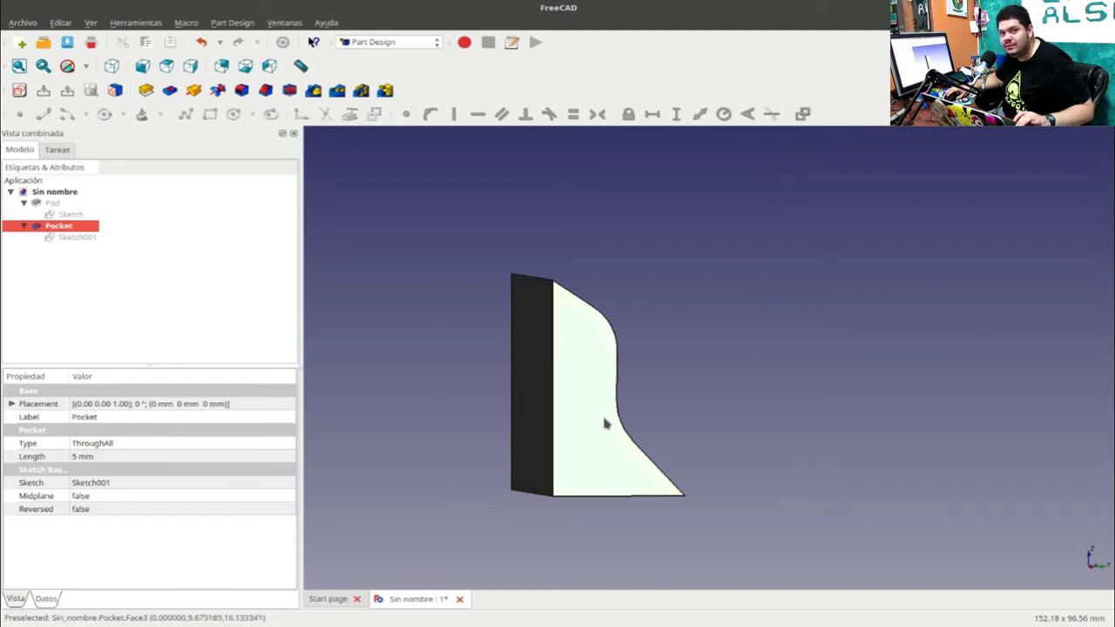
Step: Select the Pocket in the model tree and double-click Sketch001 to edit it
click(57, 151)
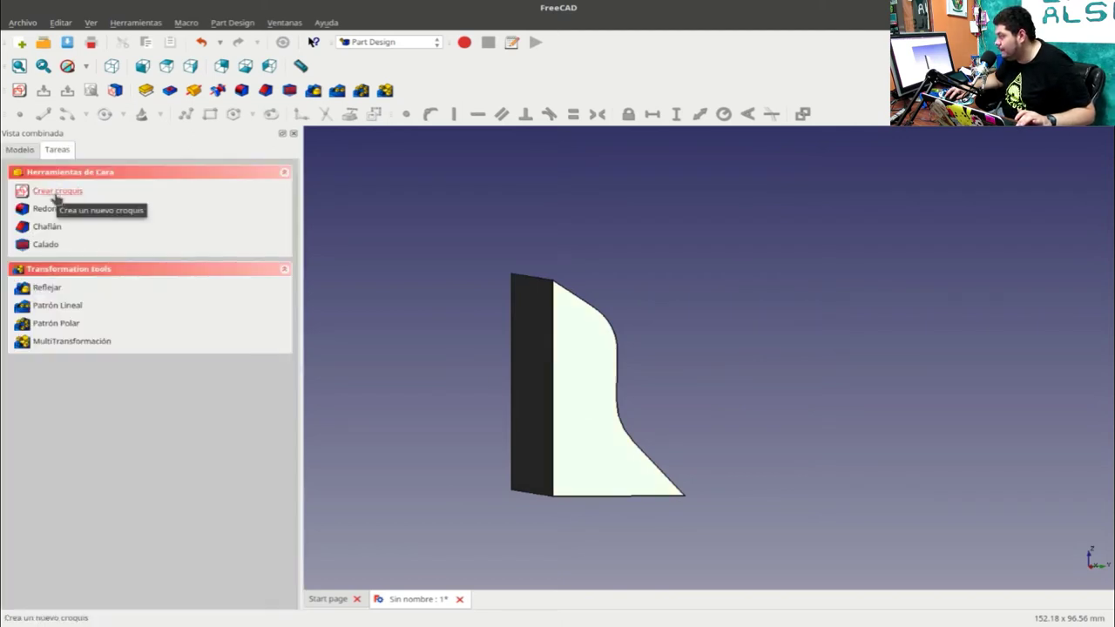
click(19, 149)
click(58, 226)
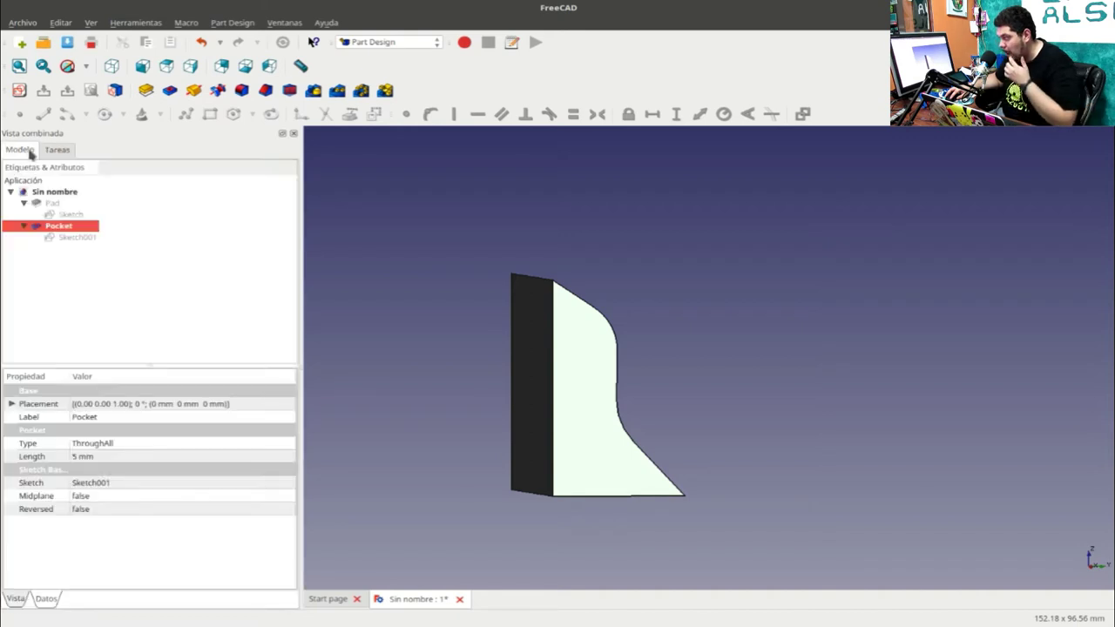
double_click(86, 238)
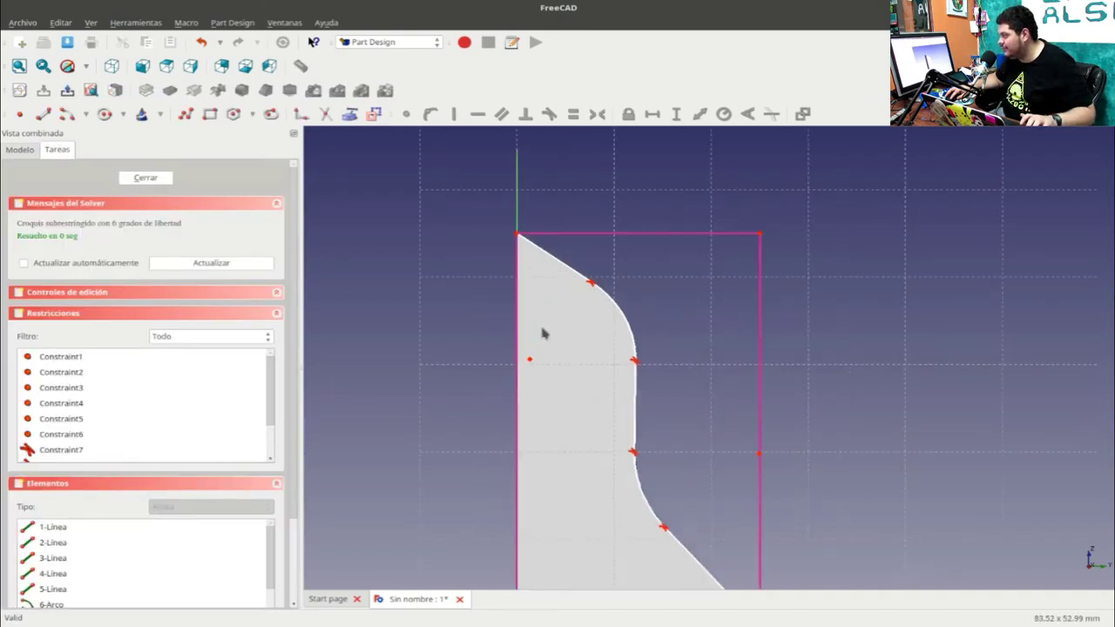
Step: Draw a trial polyline inside the profile, then delete its stray diagonal and vertical lines
scroll(542, 332, up, 1)
scroll(542, 333, up, 1)
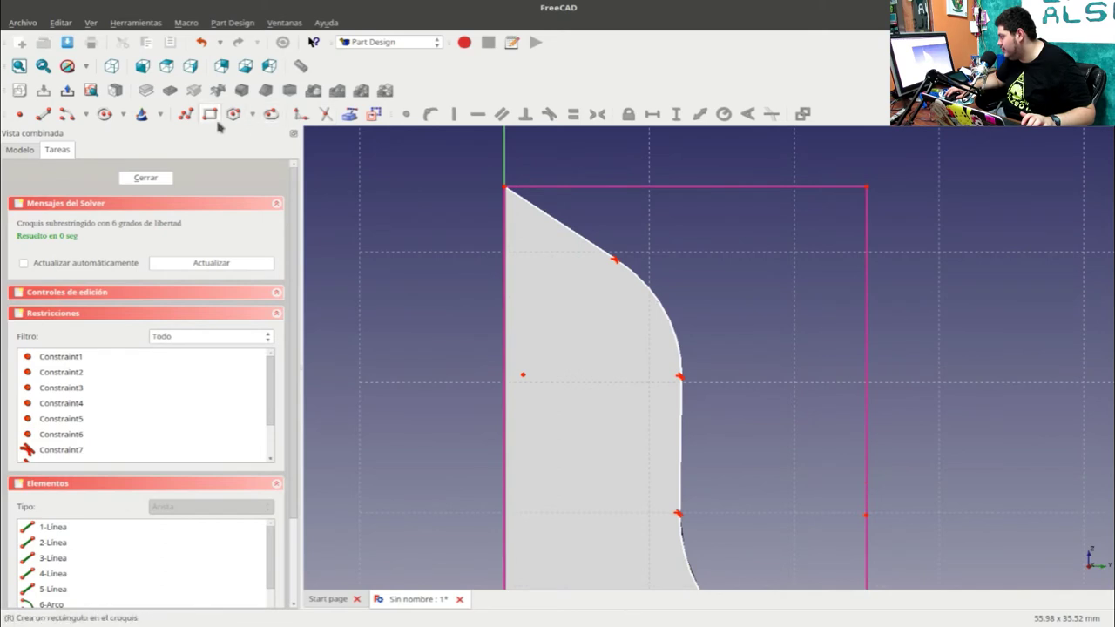
click(186, 114)
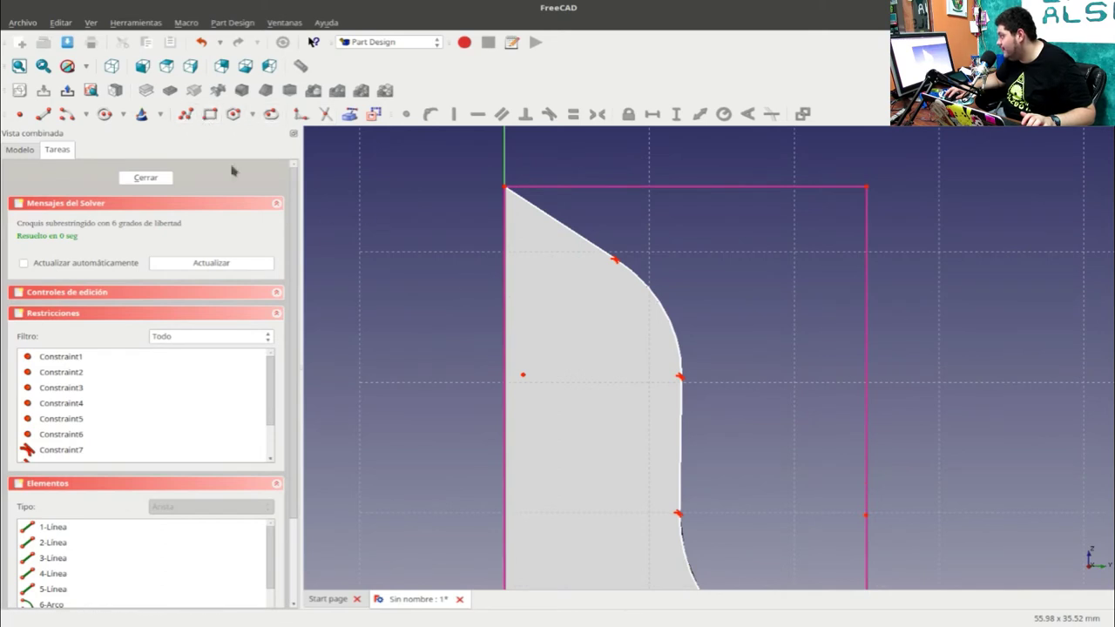
click(517, 298)
click(513, 458)
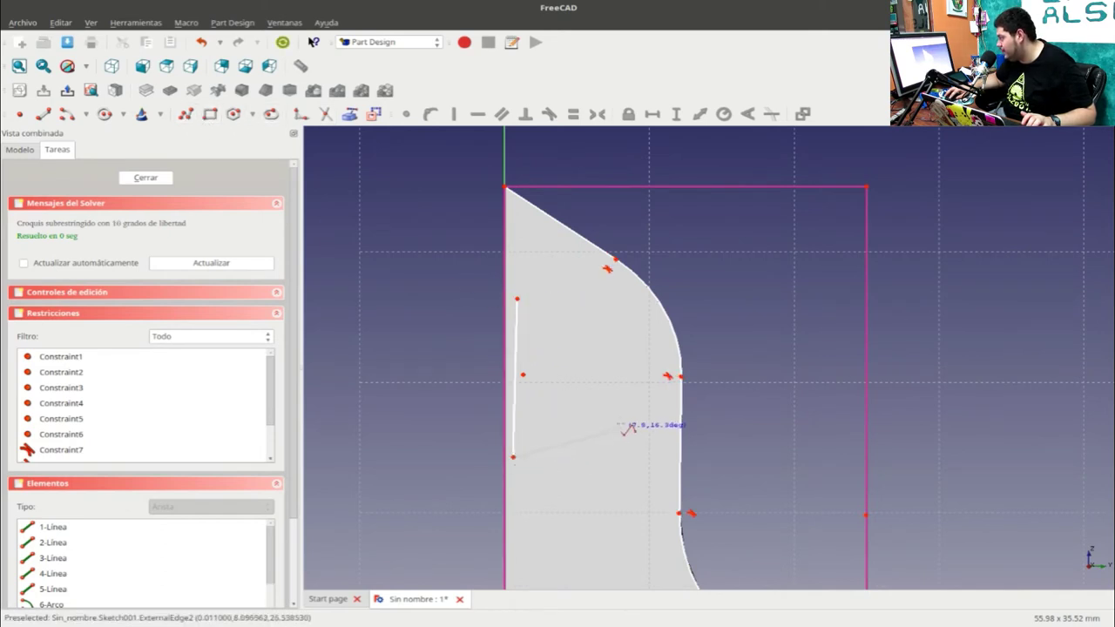
click(602, 370)
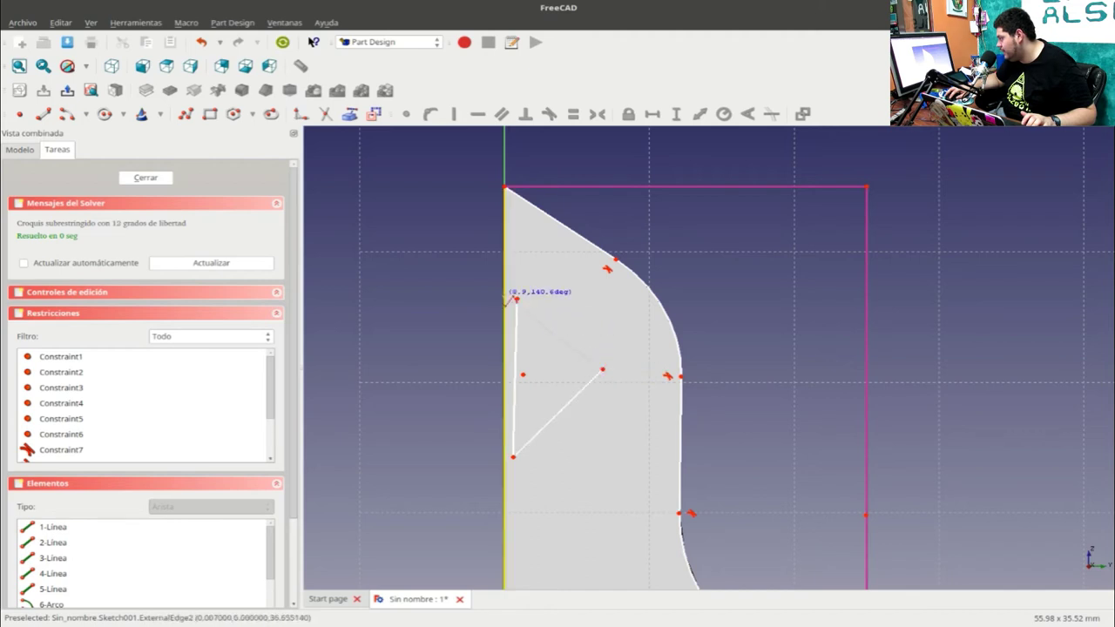
key(Escape)
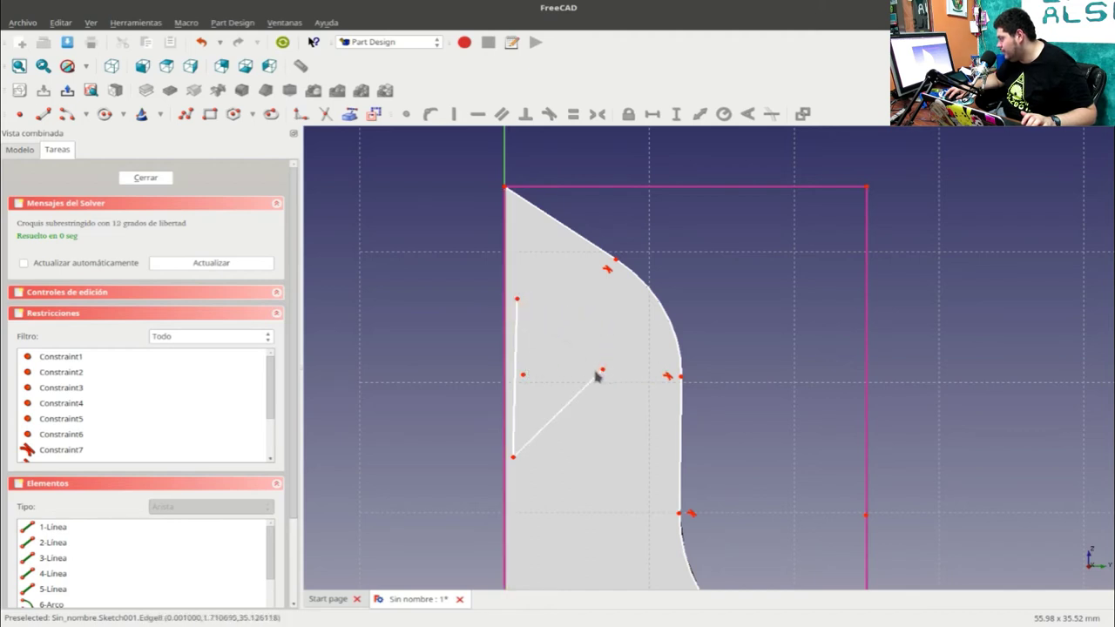
click(595, 381)
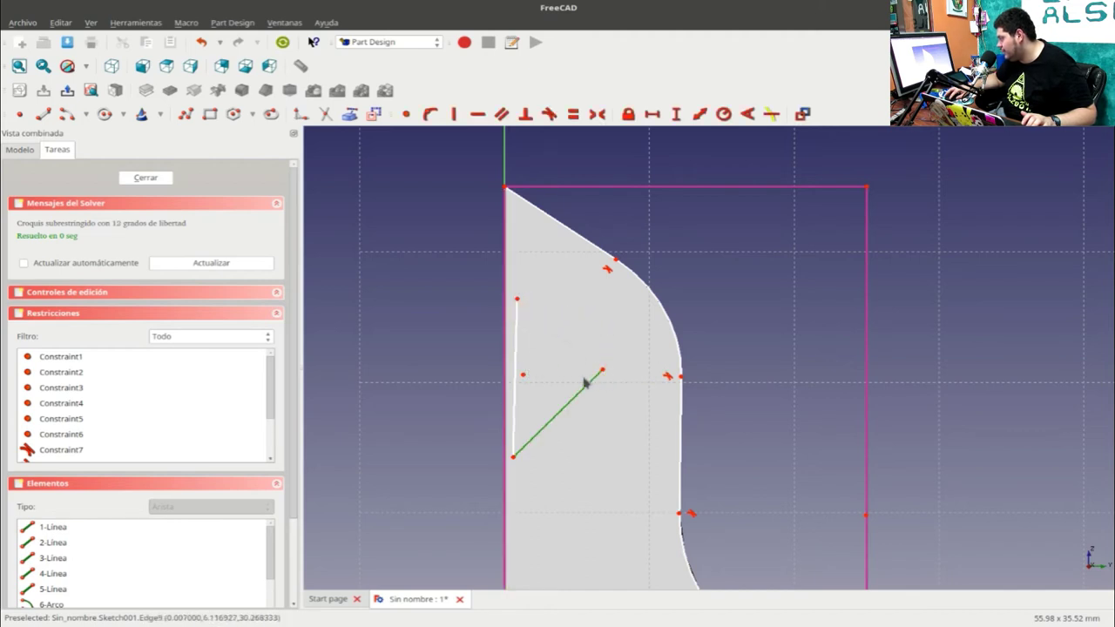
key(Delete)
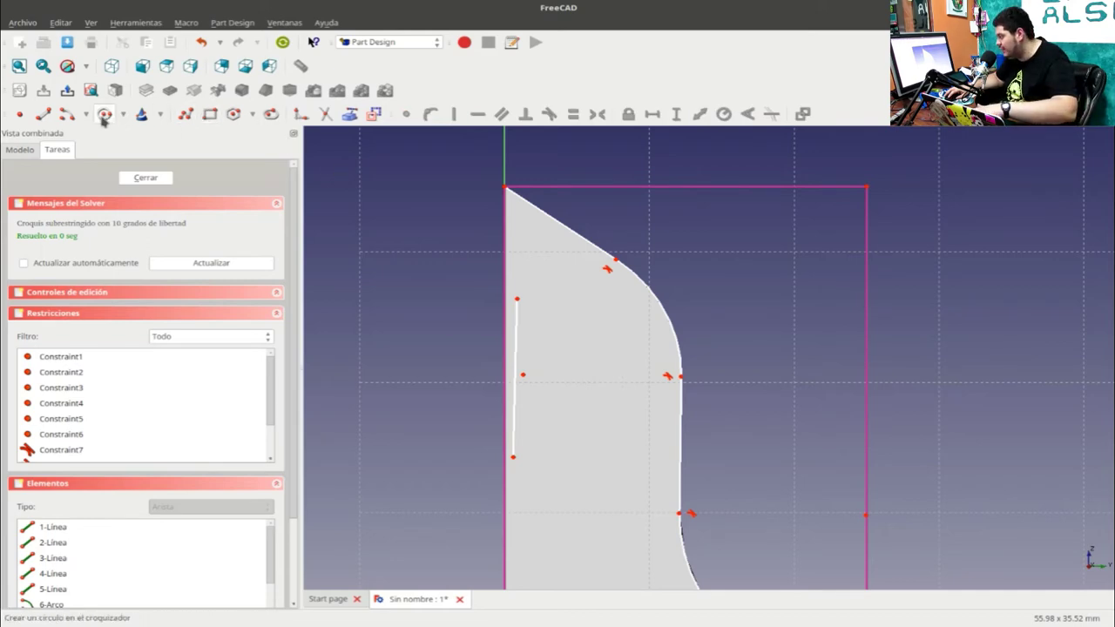
click(104, 118)
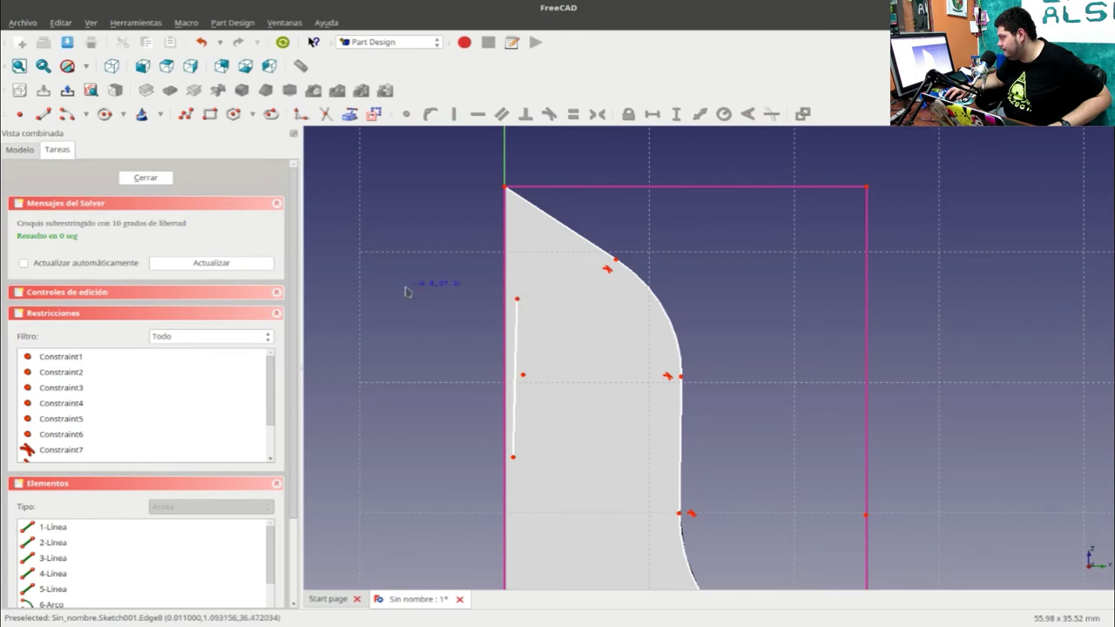
click(517, 319)
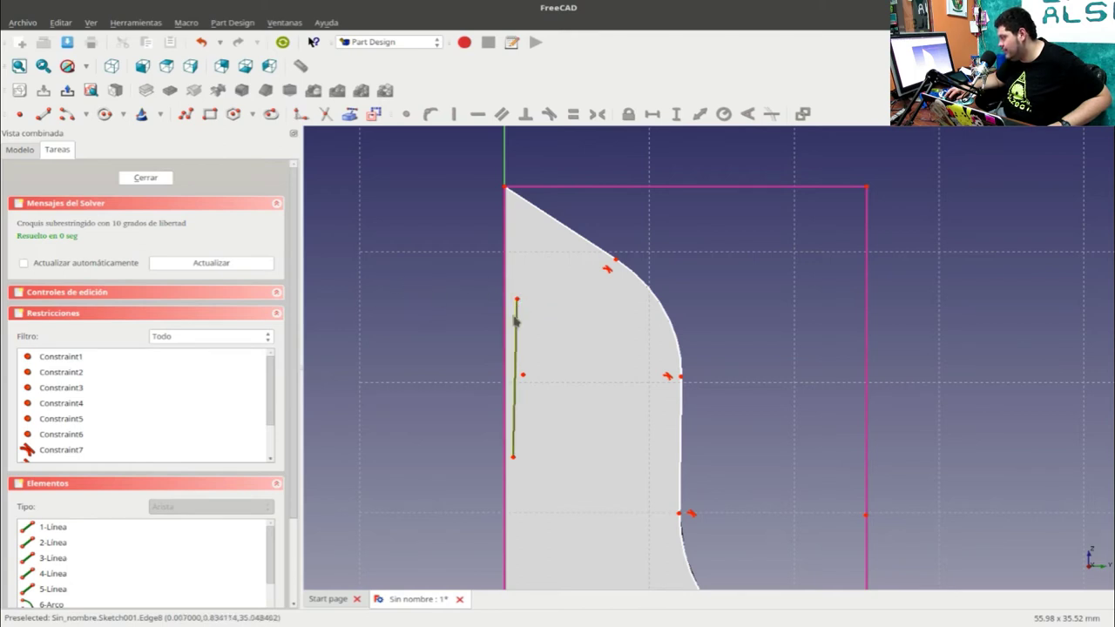
key(Delete)
Step: Draw a closed triangle with upper and lower corners at the left edge and tip inward
click(186, 114)
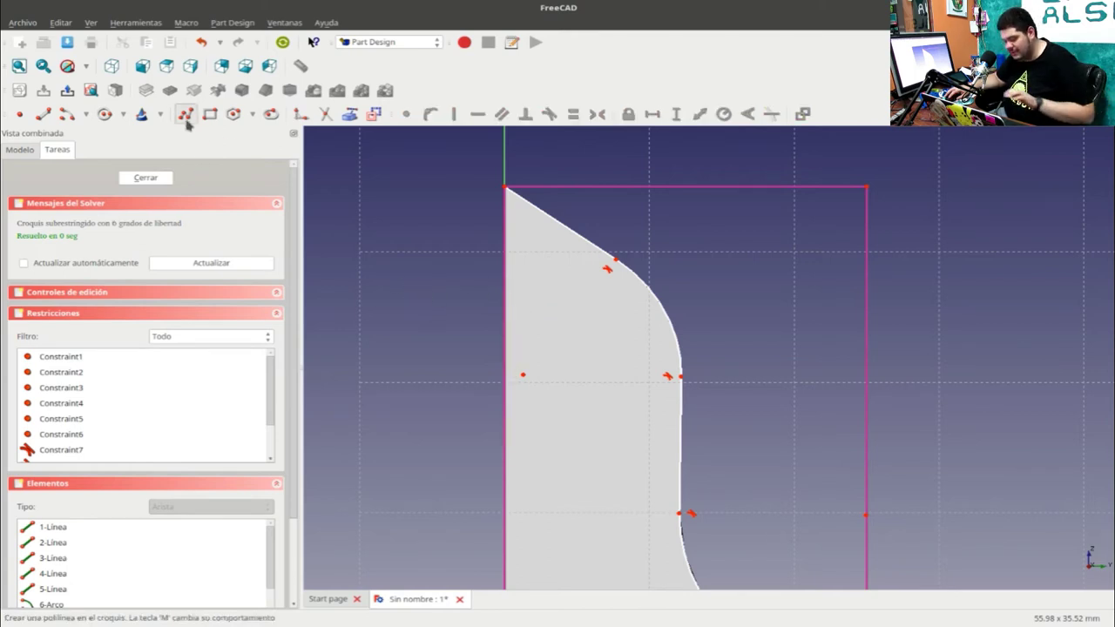
click(527, 283)
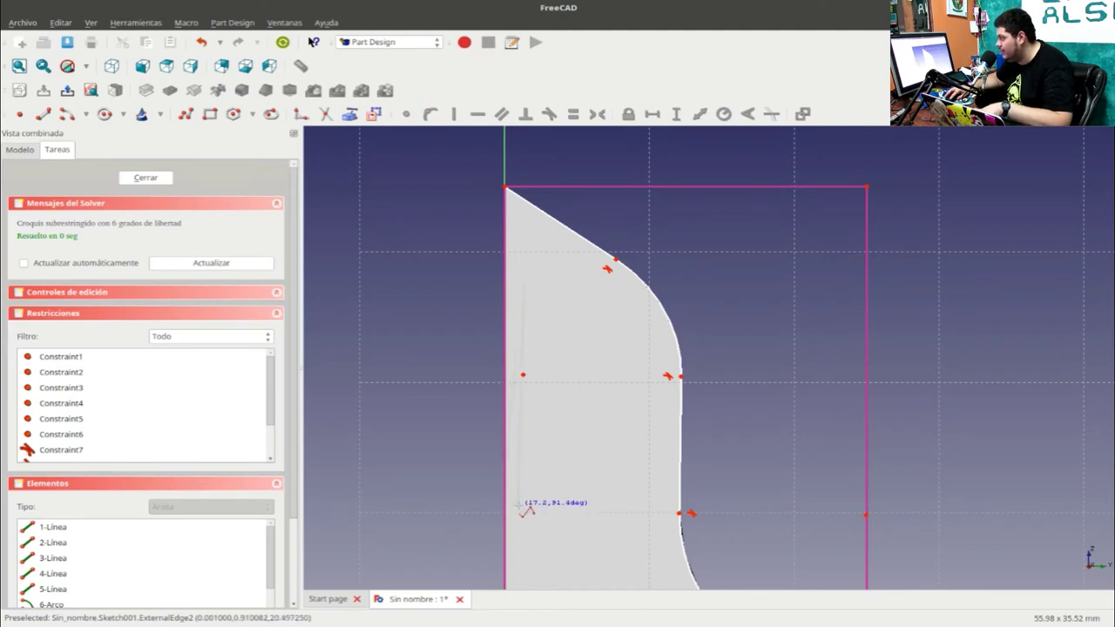
click(520, 506)
click(623, 388)
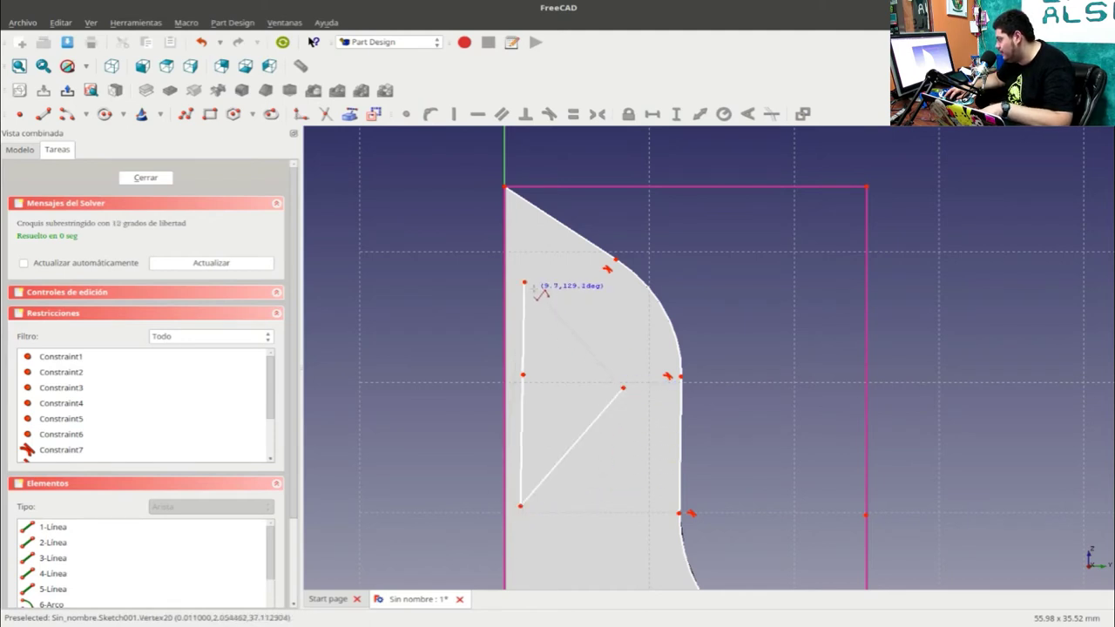
click(526, 283)
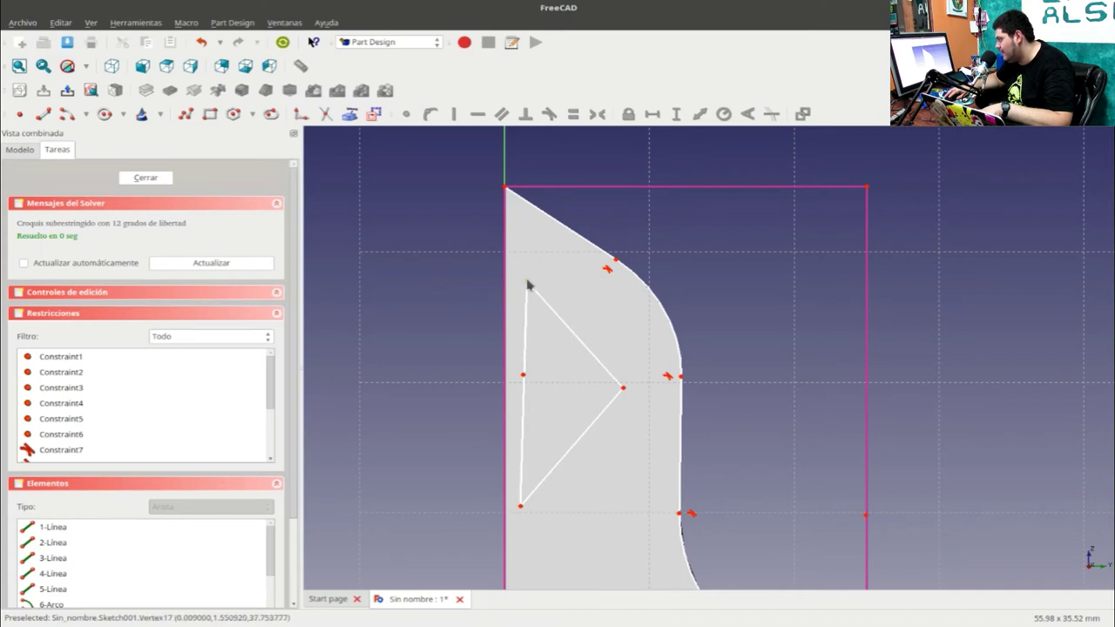
Step: Constrain both triangle corners onto the profile's left vertical edge with Point on Object
click(522, 282)
click(505, 279)
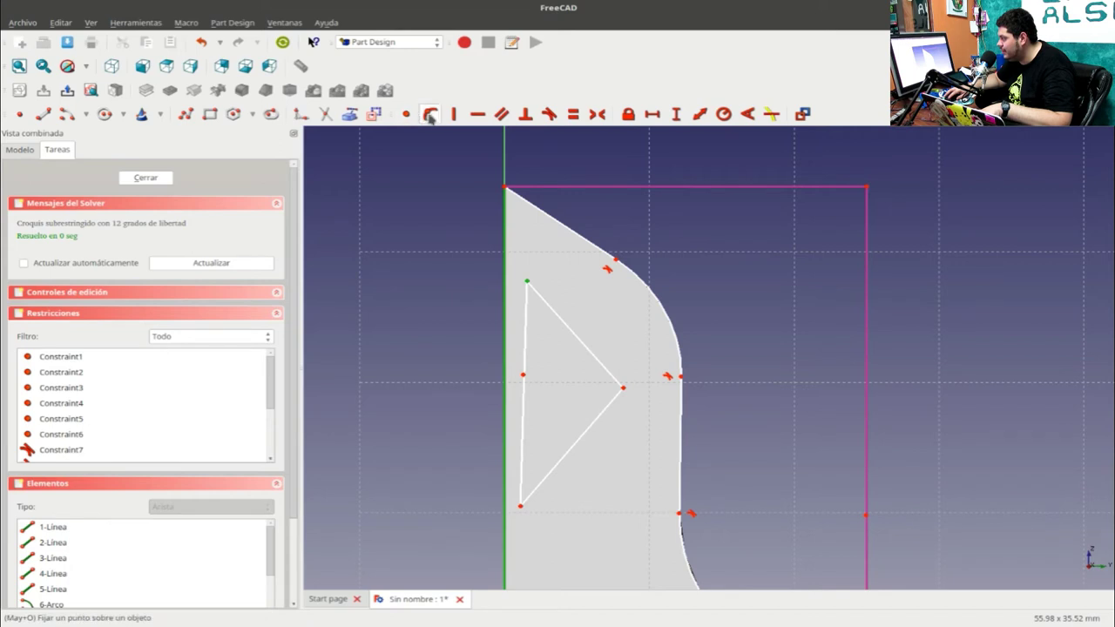
click(430, 114)
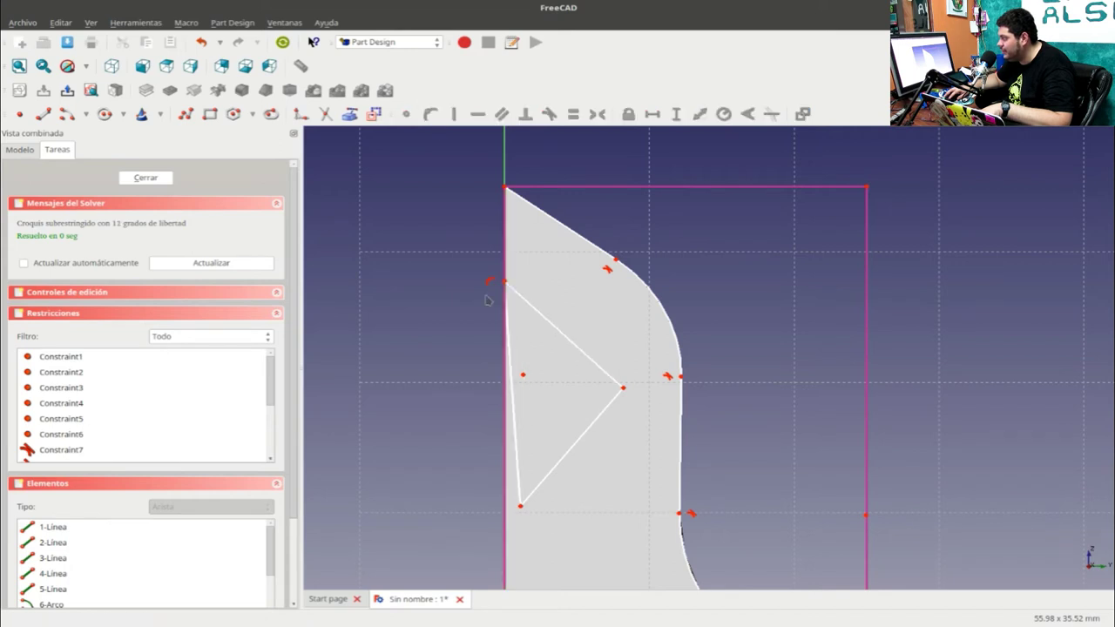
click(519, 505)
click(501, 507)
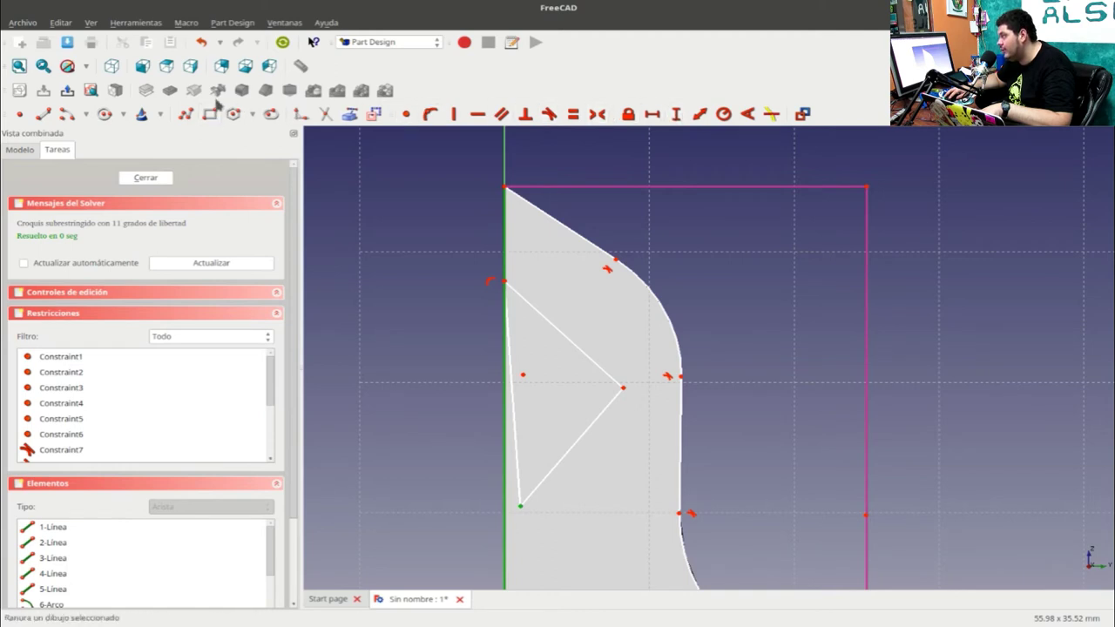
click(429, 116)
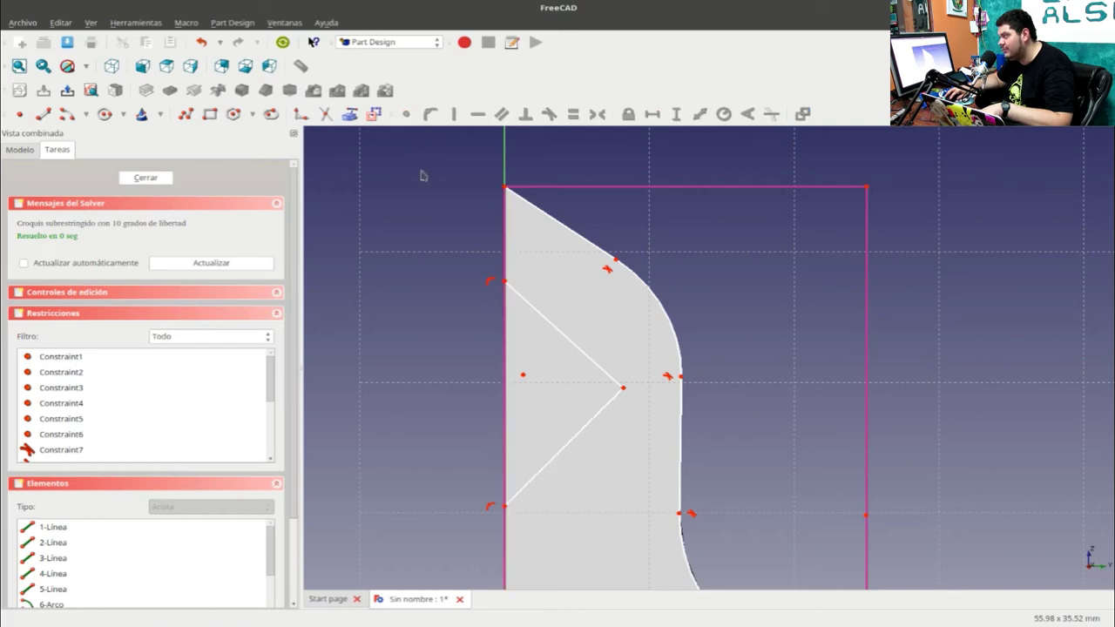
Step: Close the sketch to update the V-notch pocket, then reopen Sketch001
click(146, 178)
mouse_move(473, 295)
middle_down()
mouse_move(622, 306)
mouse_move(488, 303)
middle_up()
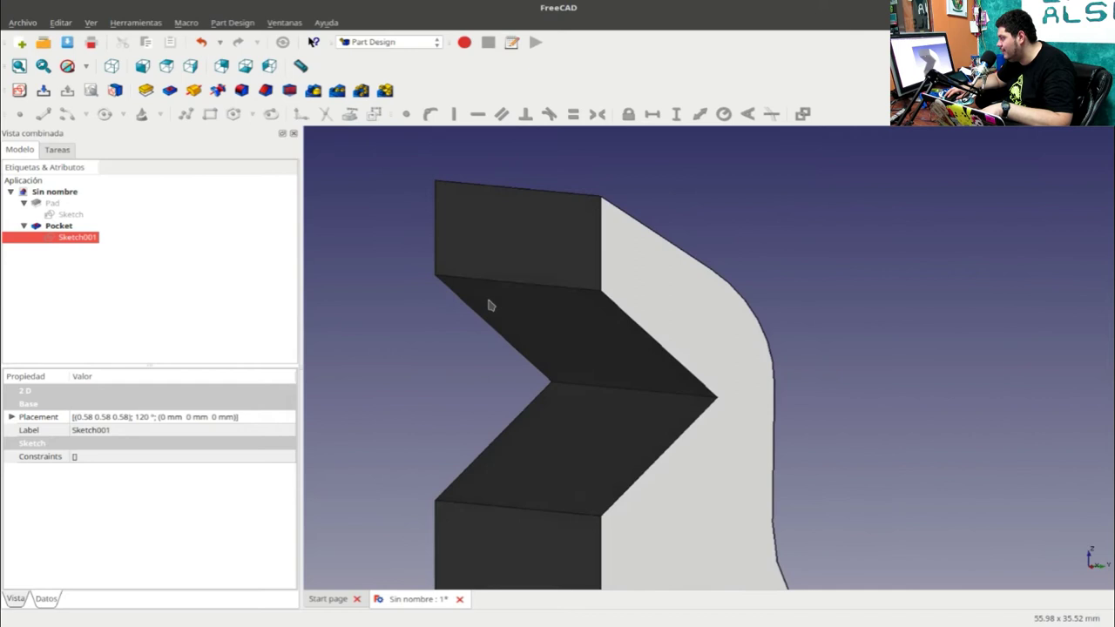
double_click(78, 238)
click(146, 177)
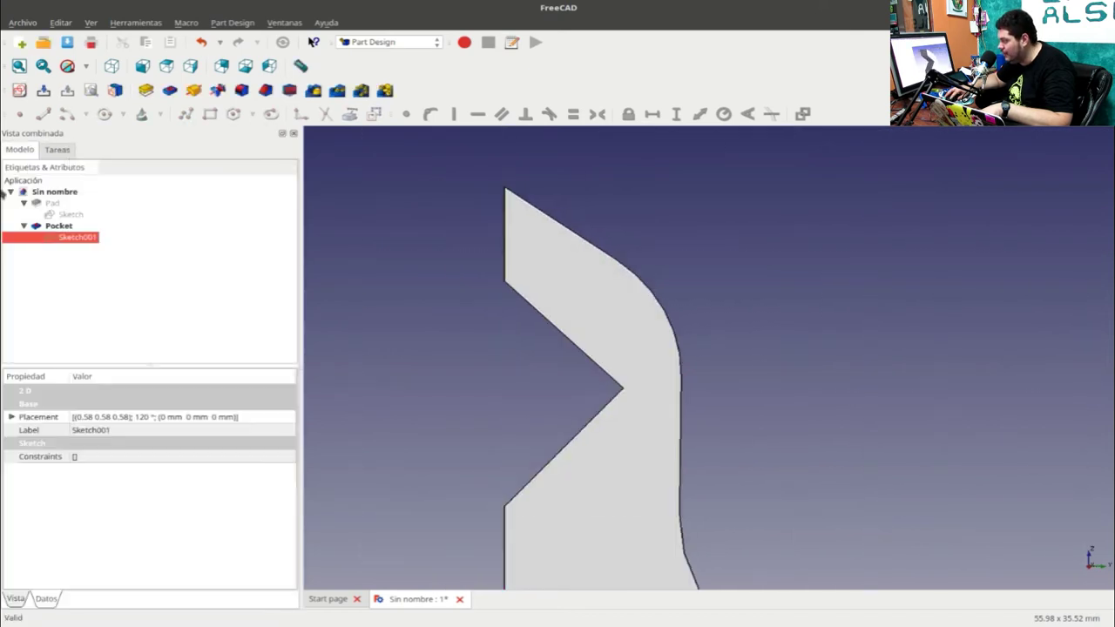
click(54, 225)
double_click(68, 239)
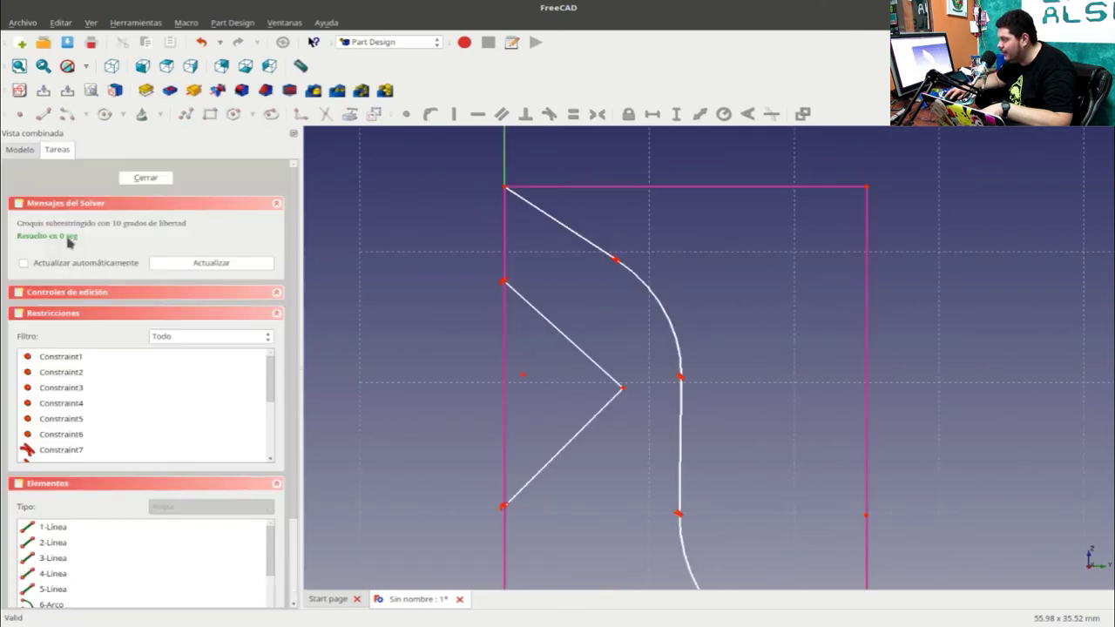
Step: Fillet the notch tip between its upper and lower diagonal lines
click(585, 354)
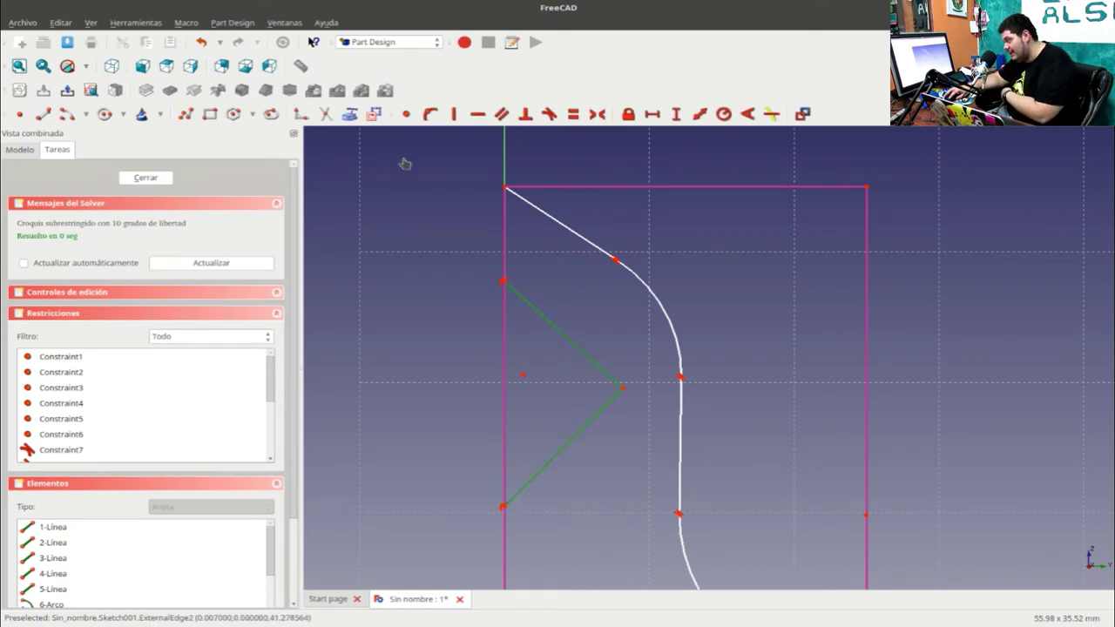
click(399, 164)
click(302, 116)
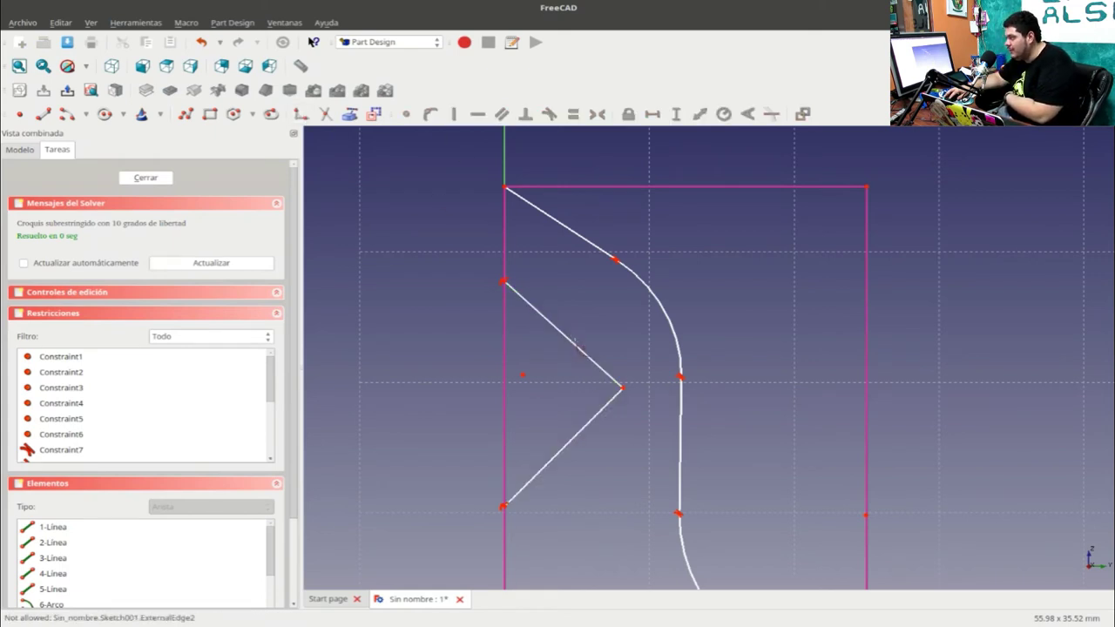
click(581, 349)
click(611, 412)
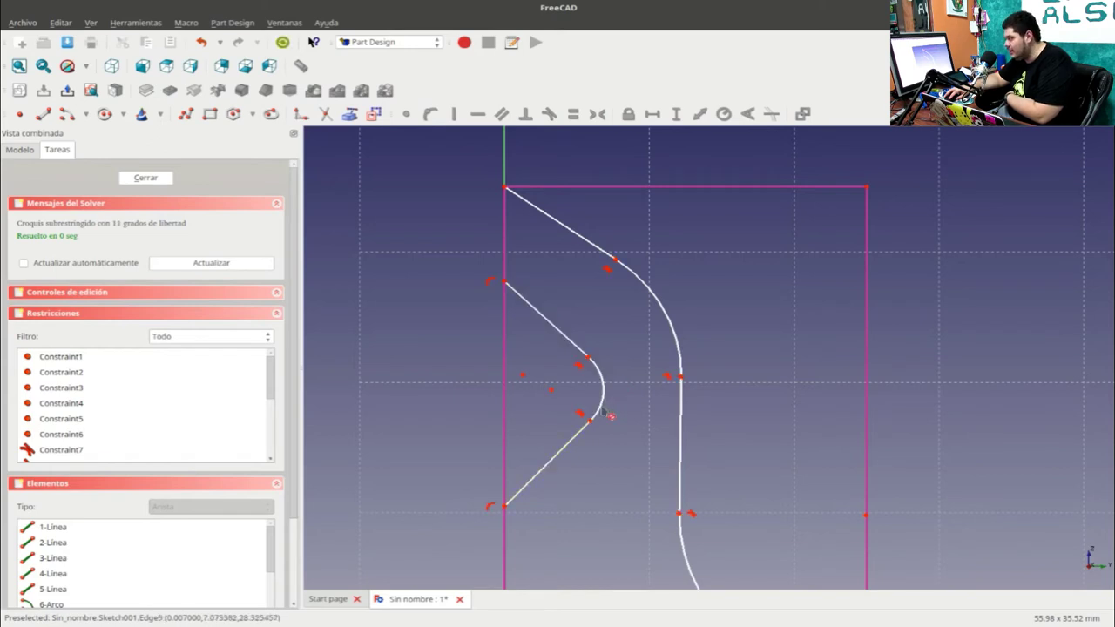
Step: Drag the curved profile's joint to the right so its arcs and lines reshape
scroll(425, 372, down, 1)
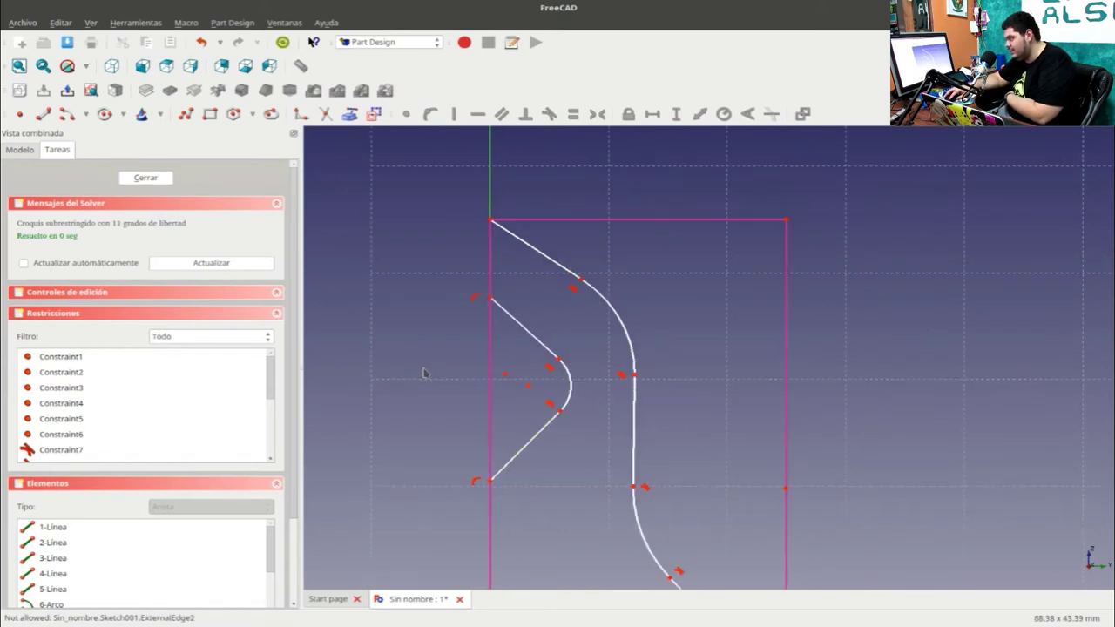
scroll(425, 373, down, 1)
scroll(425, 373, down, 2)
scroll(425, 373, down, 1)
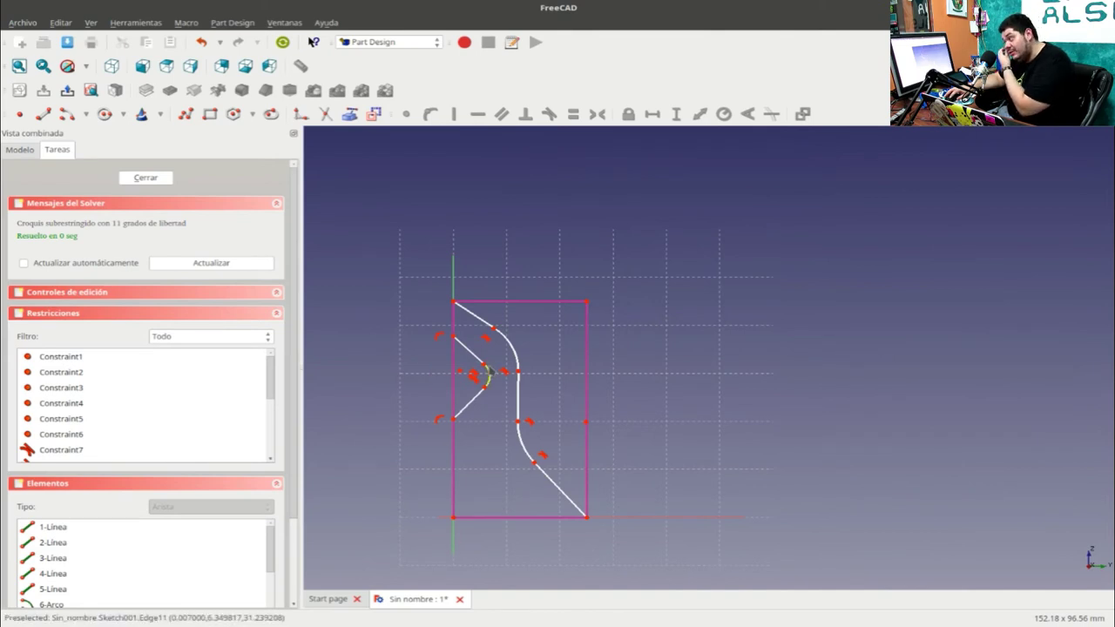
scroll(484, 376, up, 1)
scroll(478, 383, up, 1)
scroll(453, 408, up, 1)
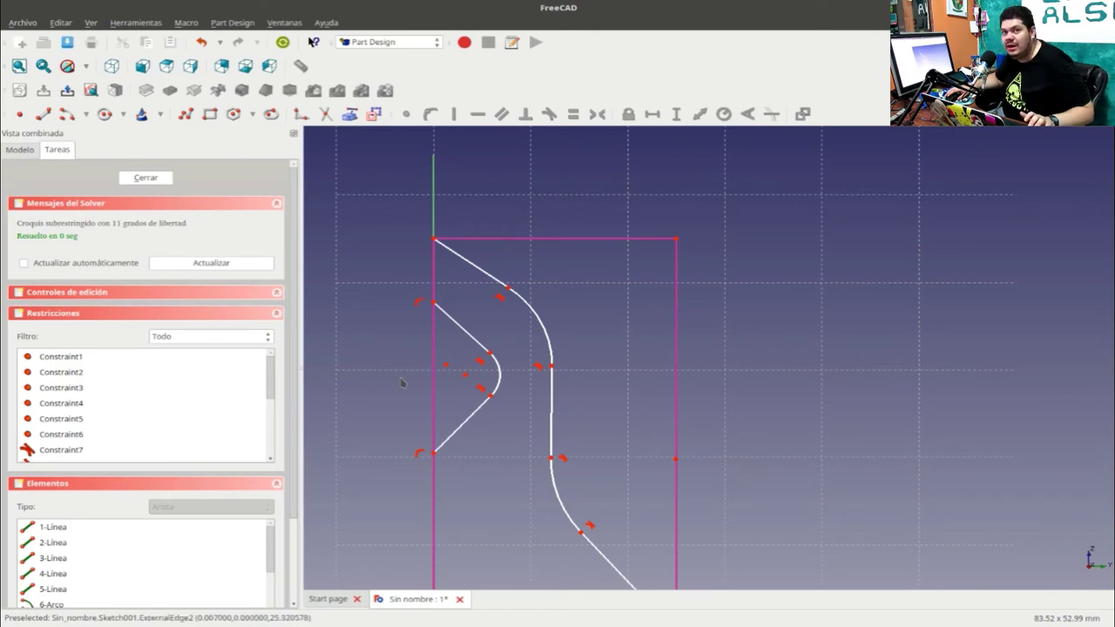
scroll(403, 383, up, 2)
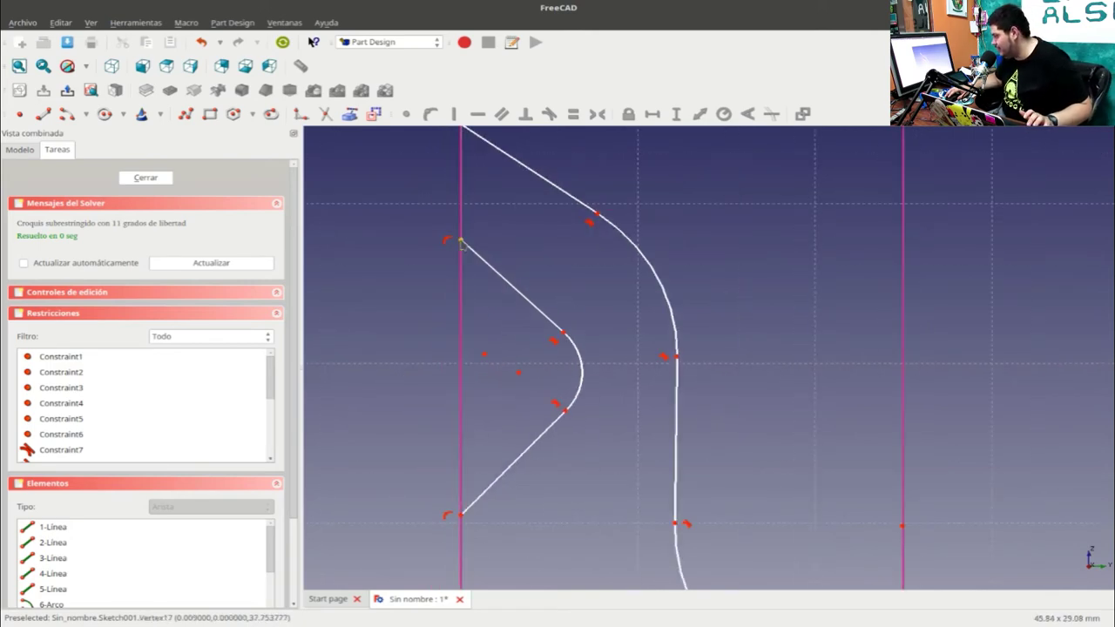
scroll(460, 262, down, 2)
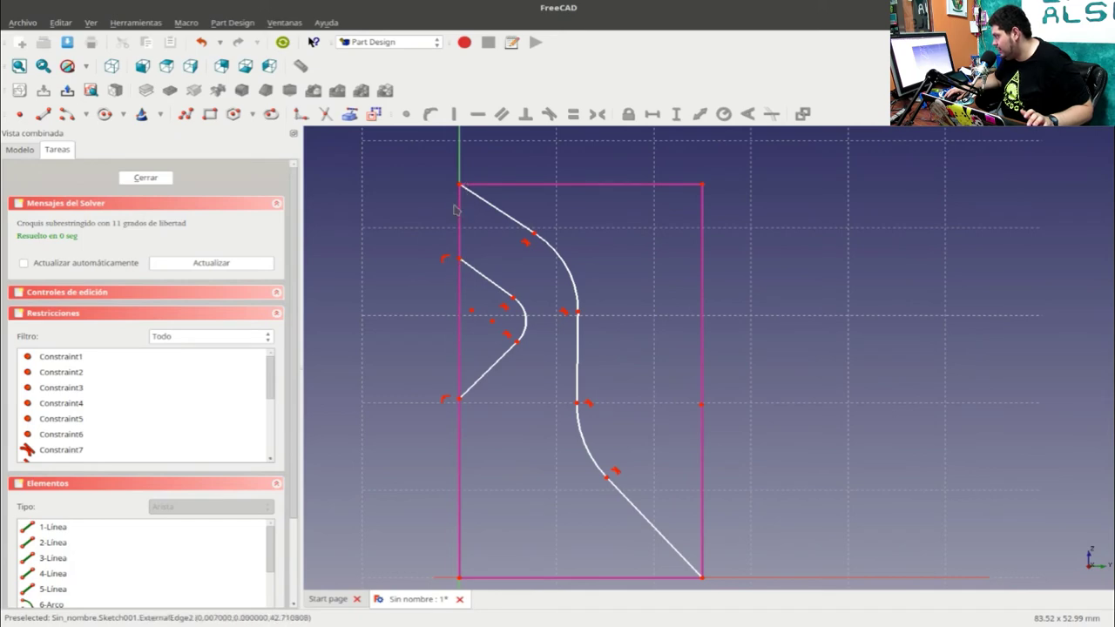
scroll(473, 202, up, 1)
scroll(462, 207, up, 1)
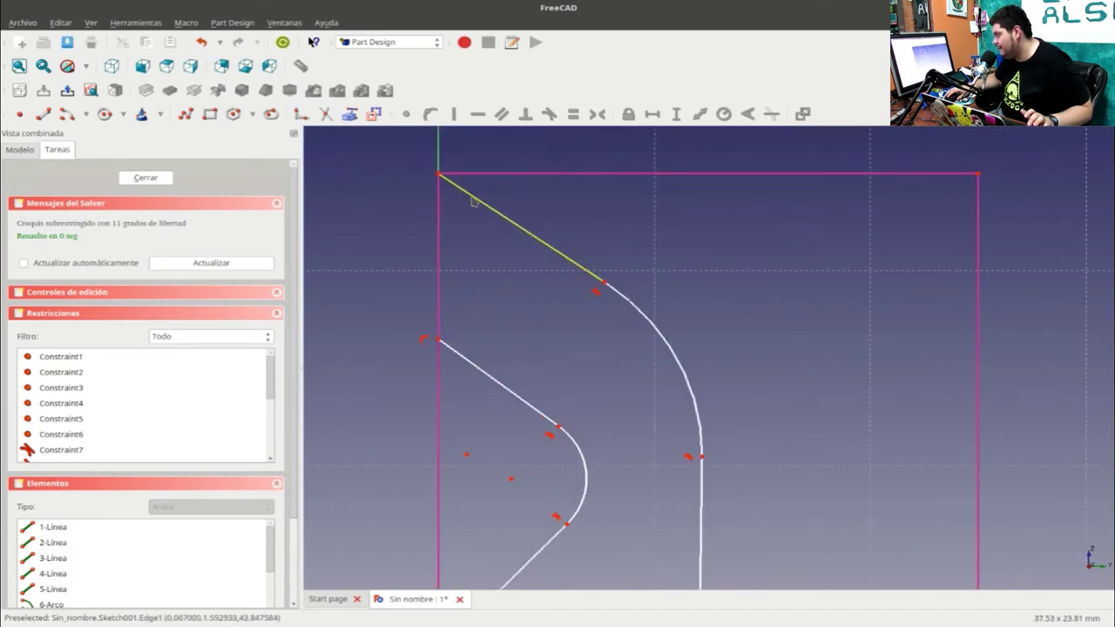
scroll(461, 227, down, 2)
scroll(462, 232, down, 1)
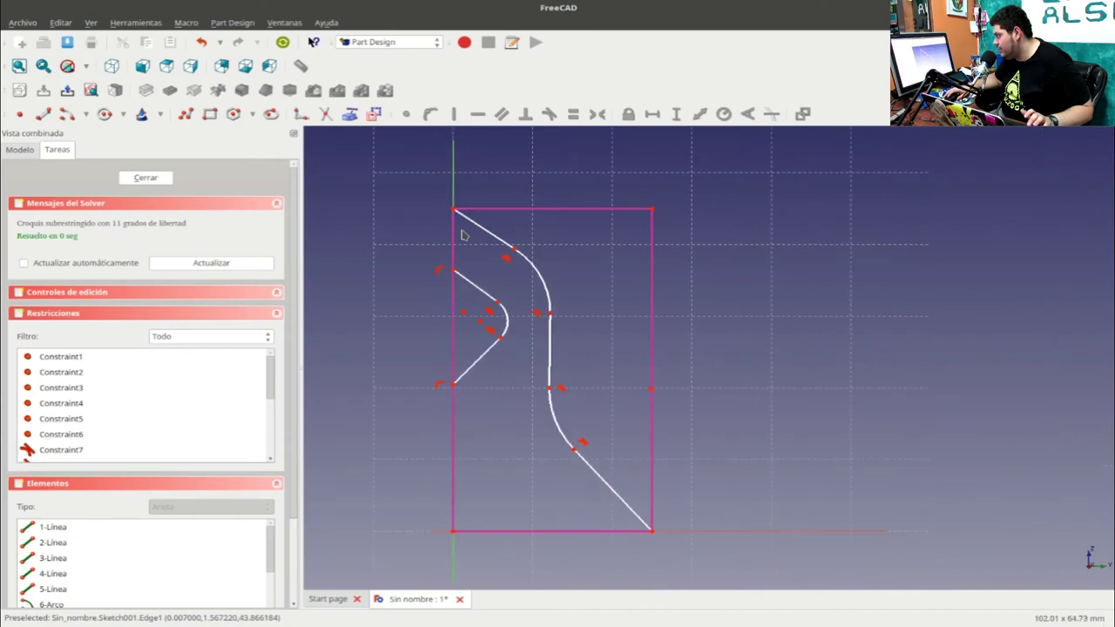
scroll(462, 231, down, 1)
scroll(462, 234, down, 1)
scroll(462, 234, up, 1)
scroll(462, 234, up, 1)
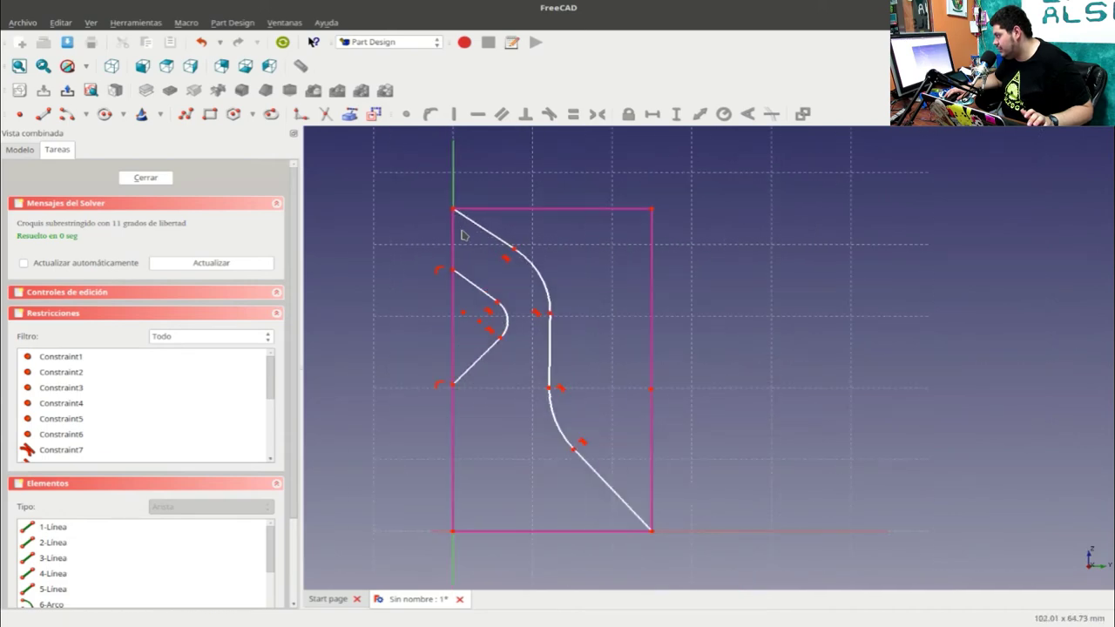
scroll(473, 324, up, 1)
scroll(473, 324, up, 1)
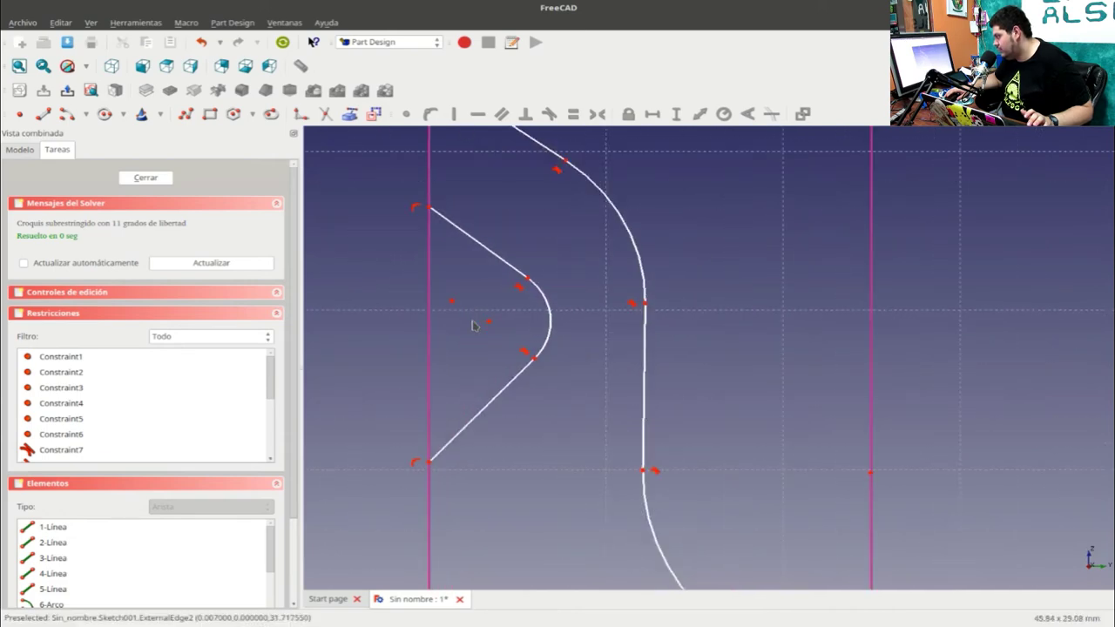
scroll(475, 322, down, 2)
scroll(483, 324, down, 1)
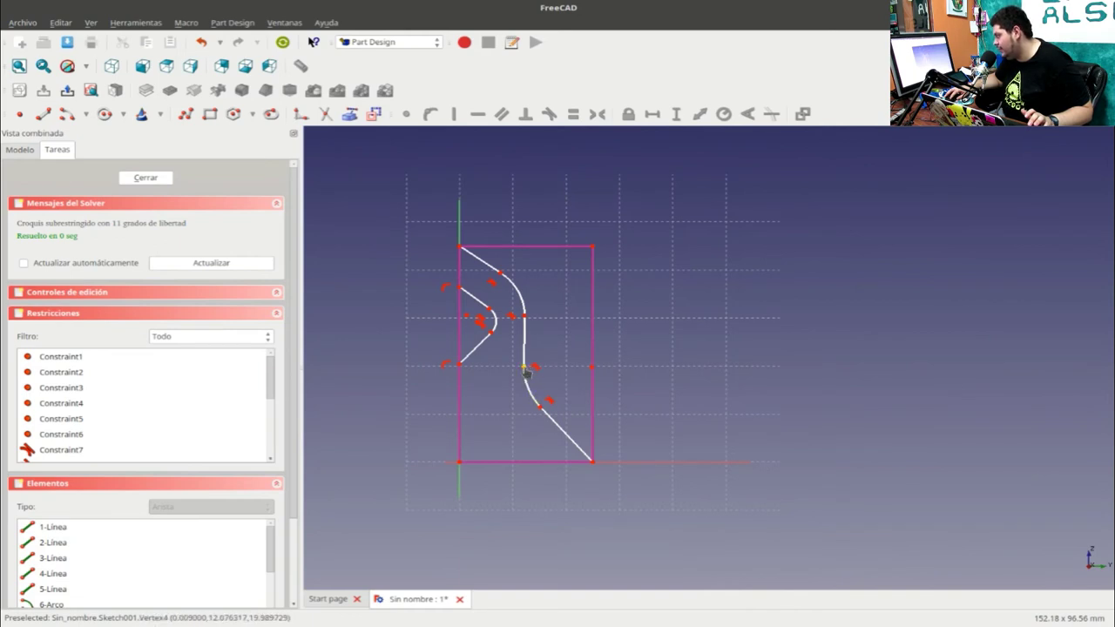
drag(523, 370, 519, 365)
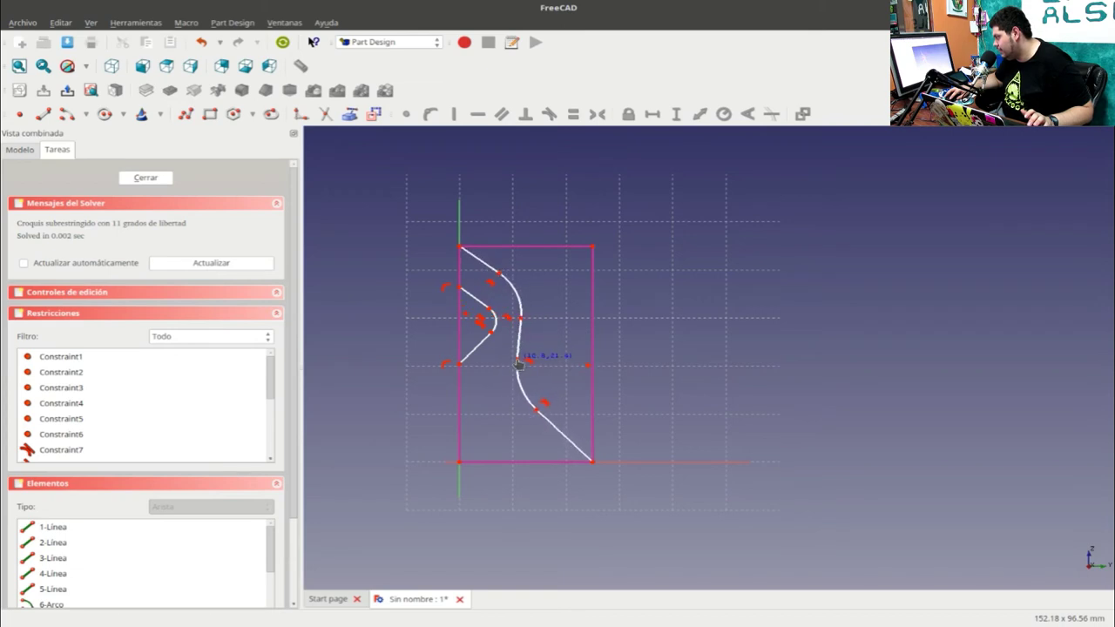
drag(514, 367, 523, 365)
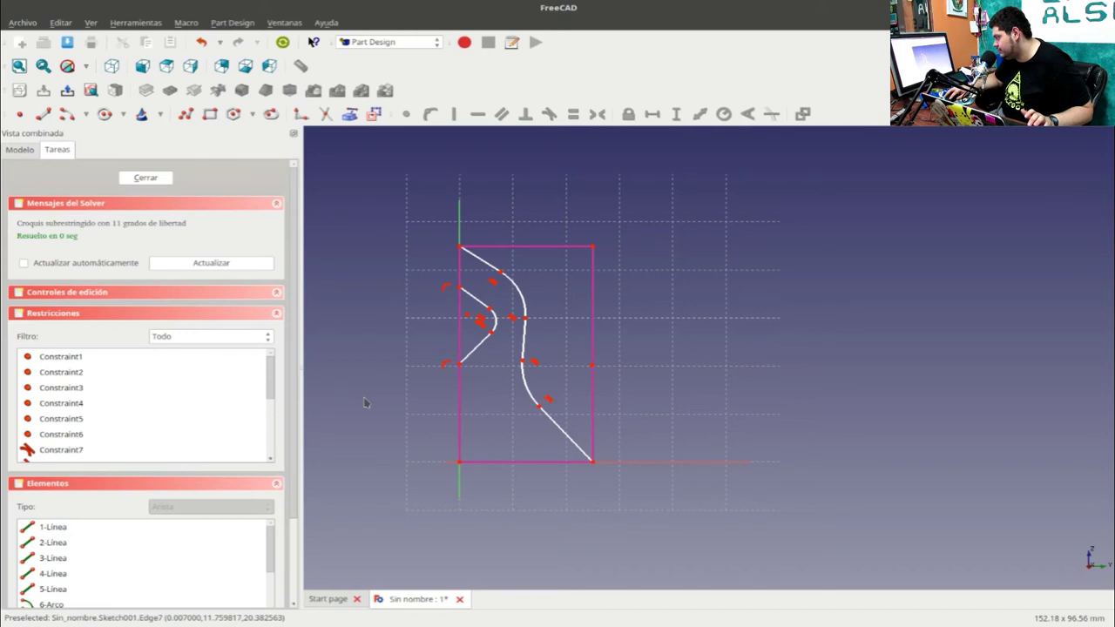
middle_drag(365, 402, 423, 396)
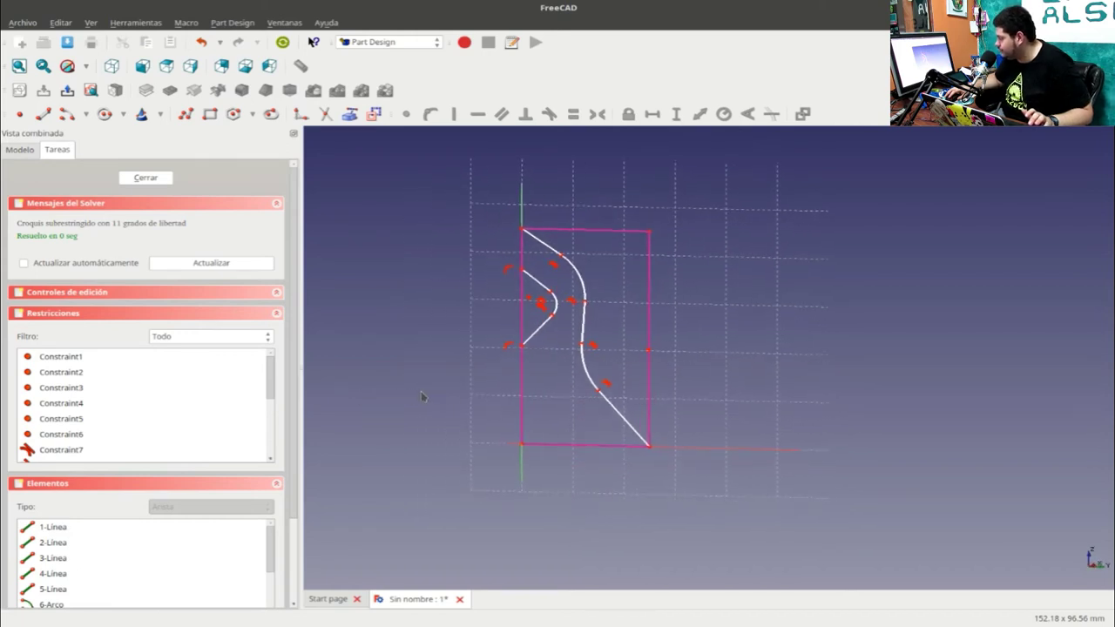
scroll(521, 301, up, 3)
scroll(521, 301, up, 3)
scroll(521, 300, up, 3)
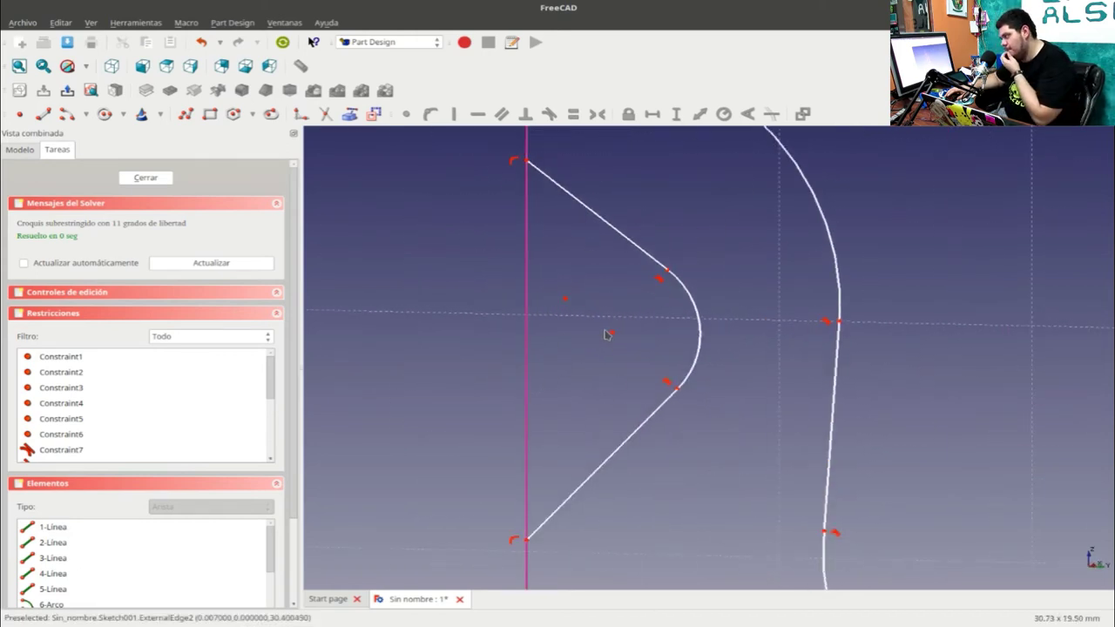
Step: Add a 30 mm vertical dimension to the notch's top point
click(526, 168)
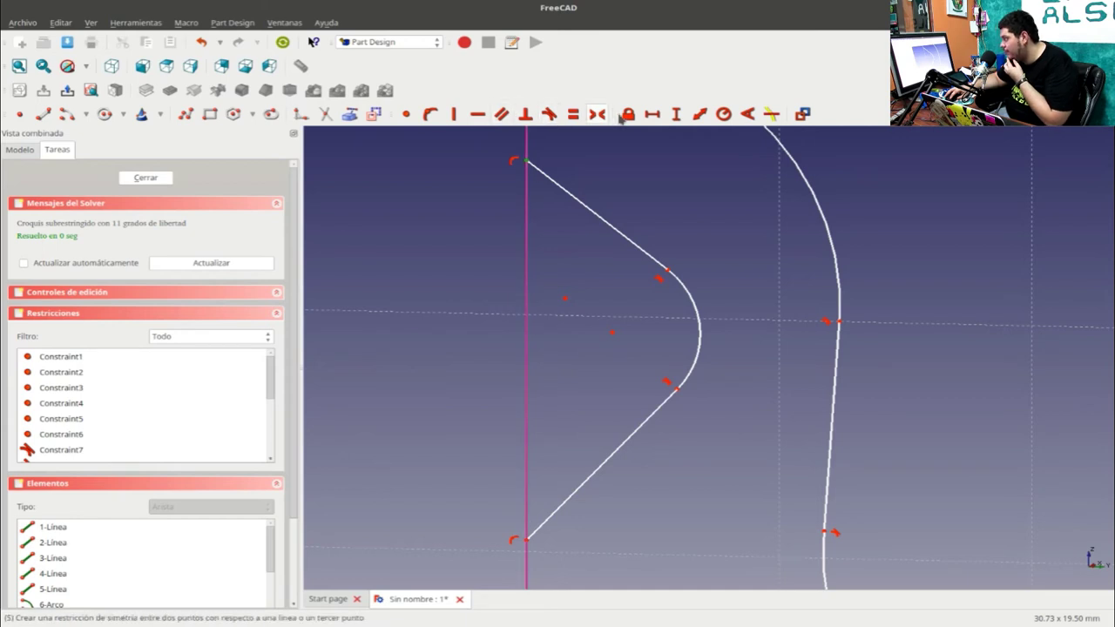
click(676, 116)
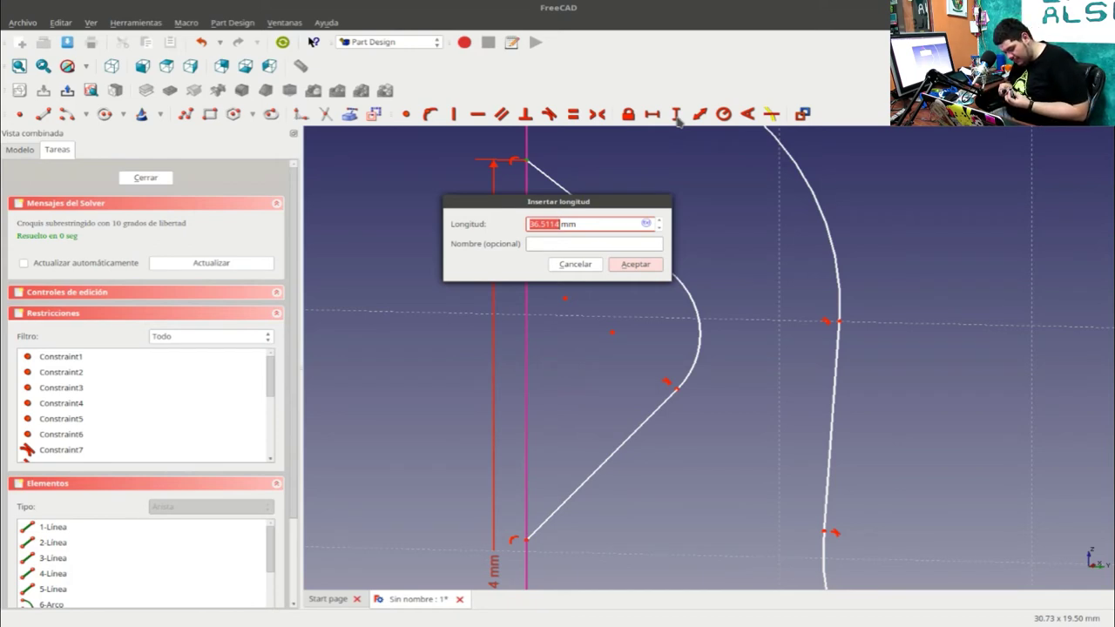
text(30)
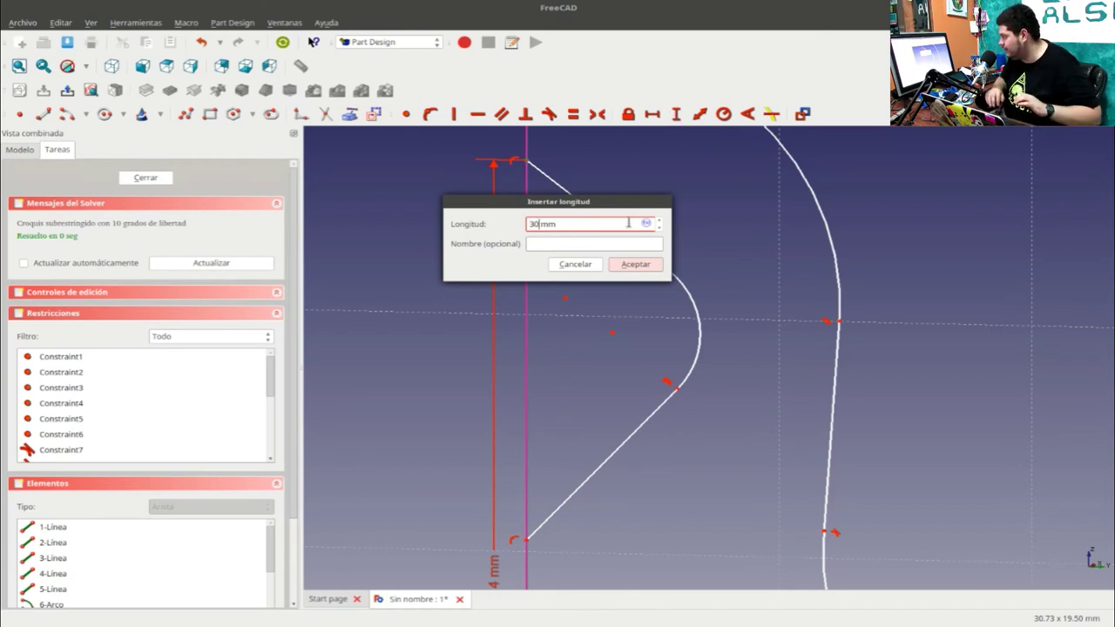
click(635, 264)
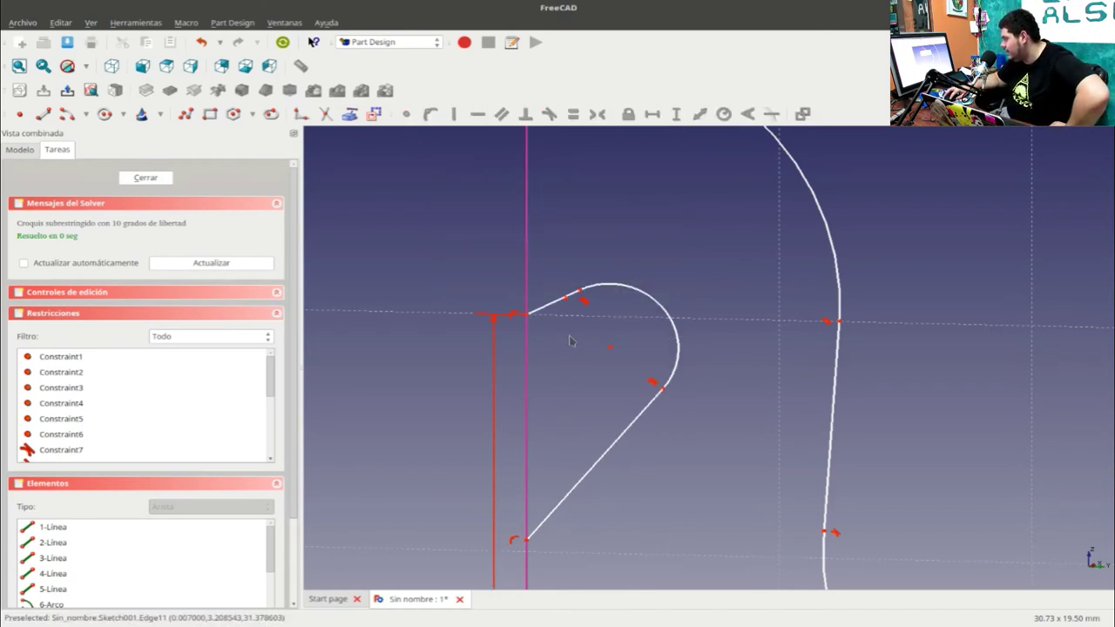
Step: Delete the 30 mm vertical dimension again
scroll(571, 341, down, 2)
scroll(562, 348, down, 1)
scroll(553, 358, down, 2)
scroll(550, 362, up, 1)
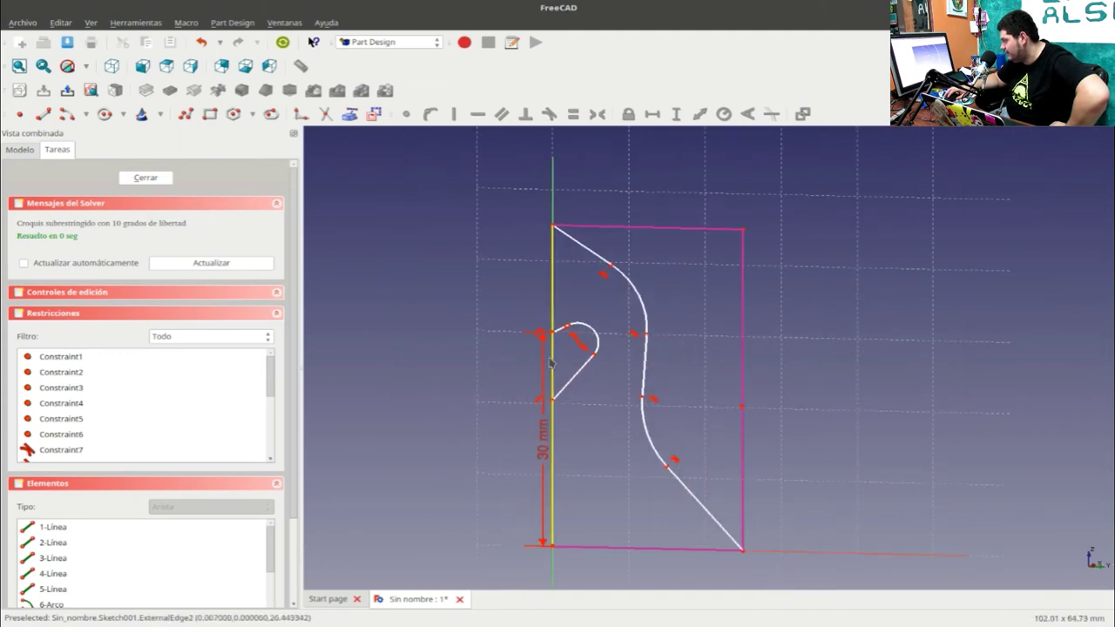
click(542, 461)
key(Delete)
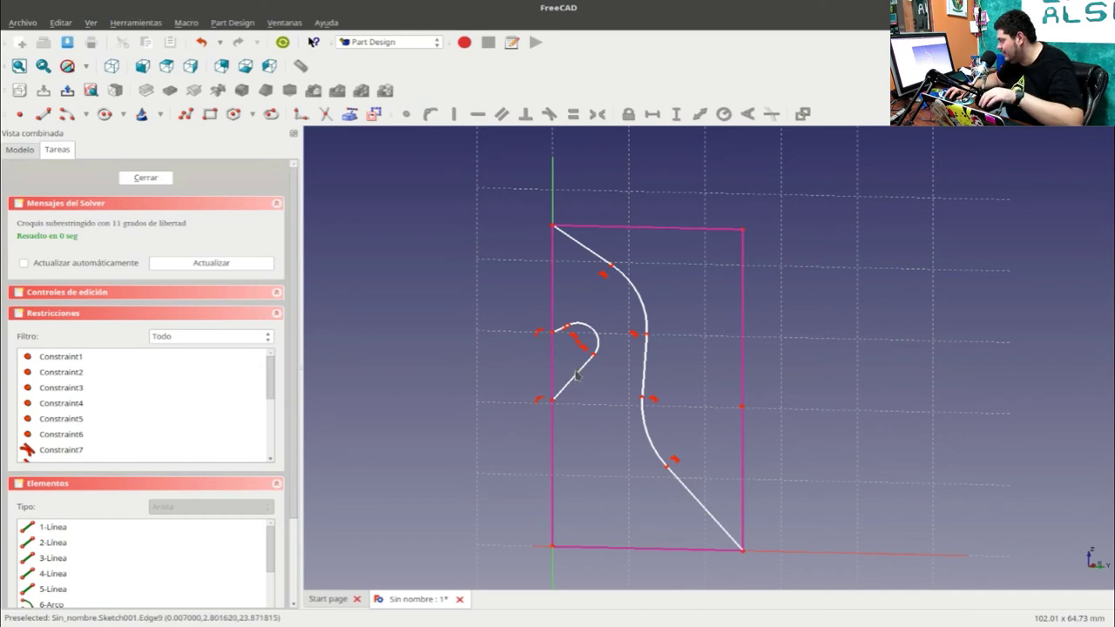
Step: Try dimensioning between the notch's two endpoints and dismiss the wrong-selection warning
click(551, 380)
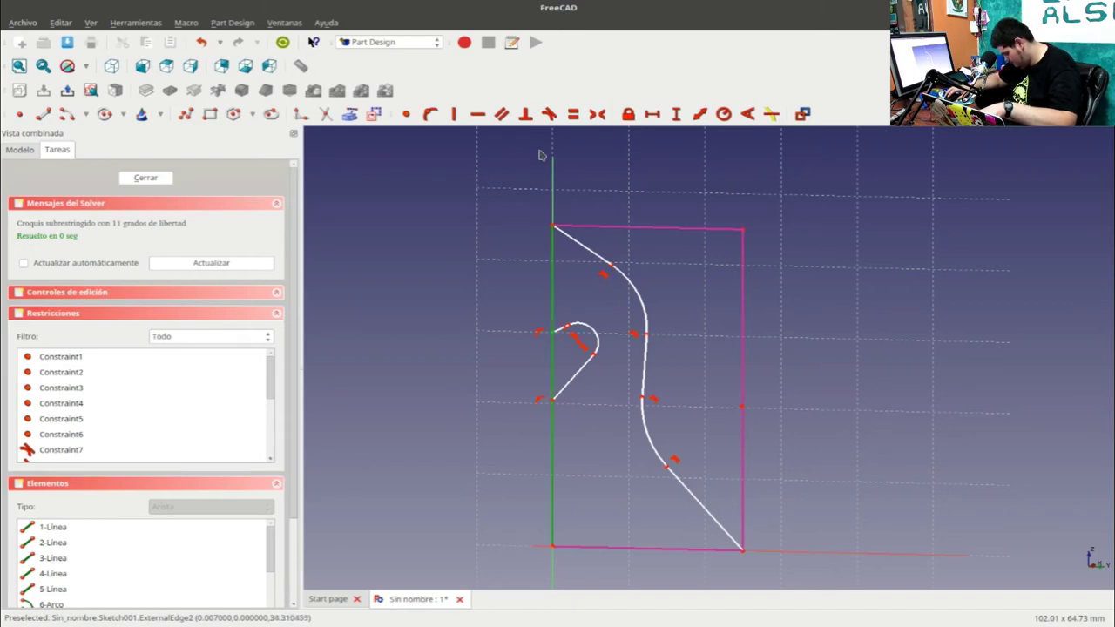
scroll(538, 332, up, 1)
scroll(538, 332, up, 4)
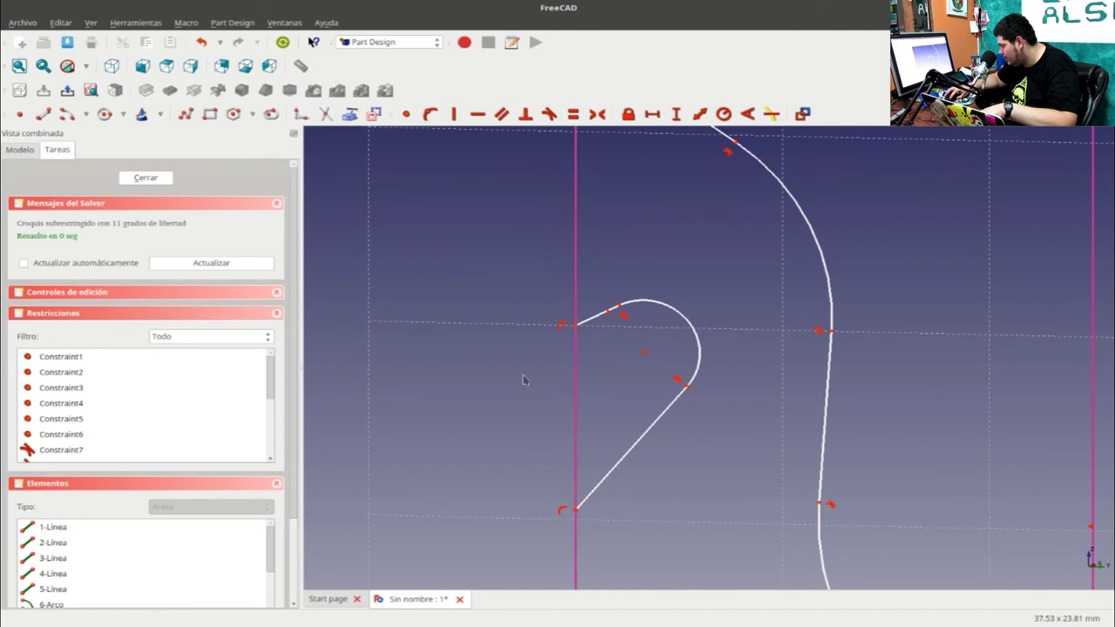
click(573, 509)
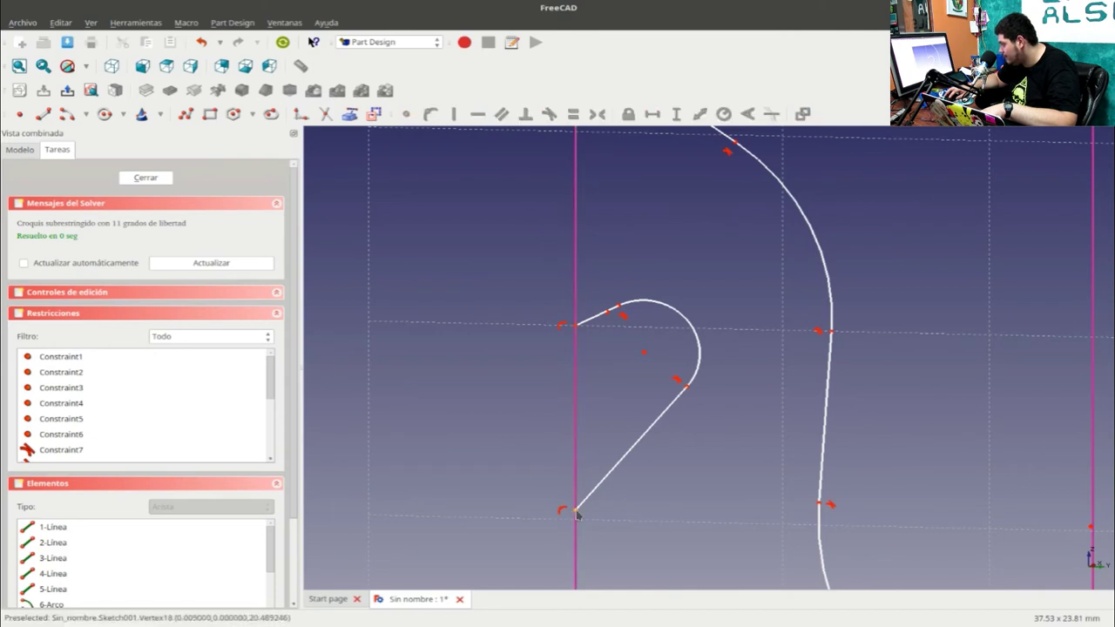
click(574, 325)
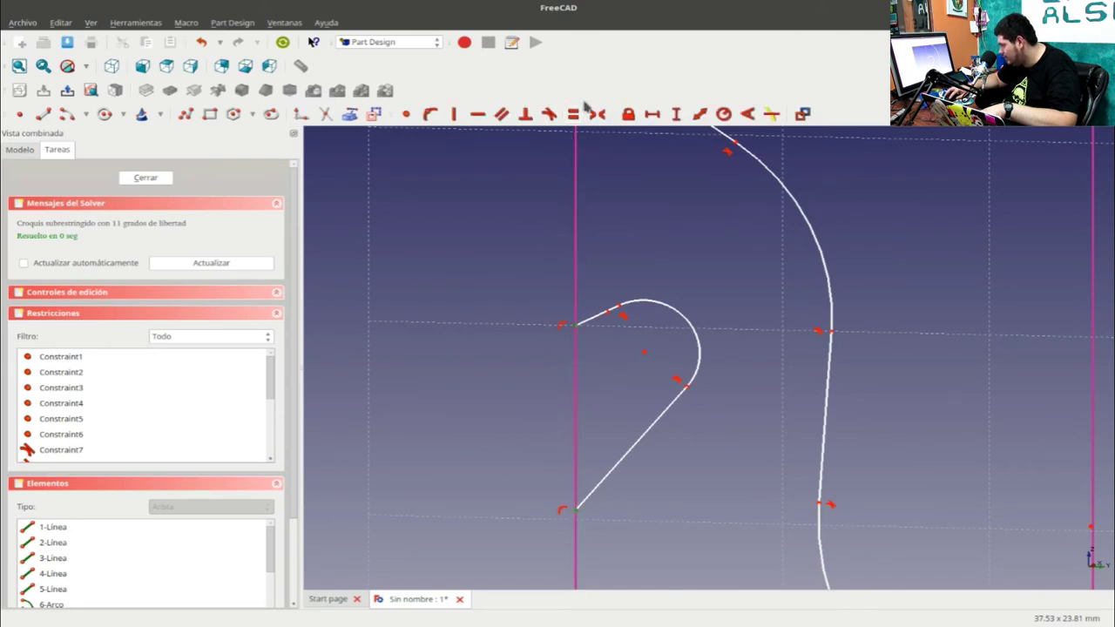
click(675, 115)
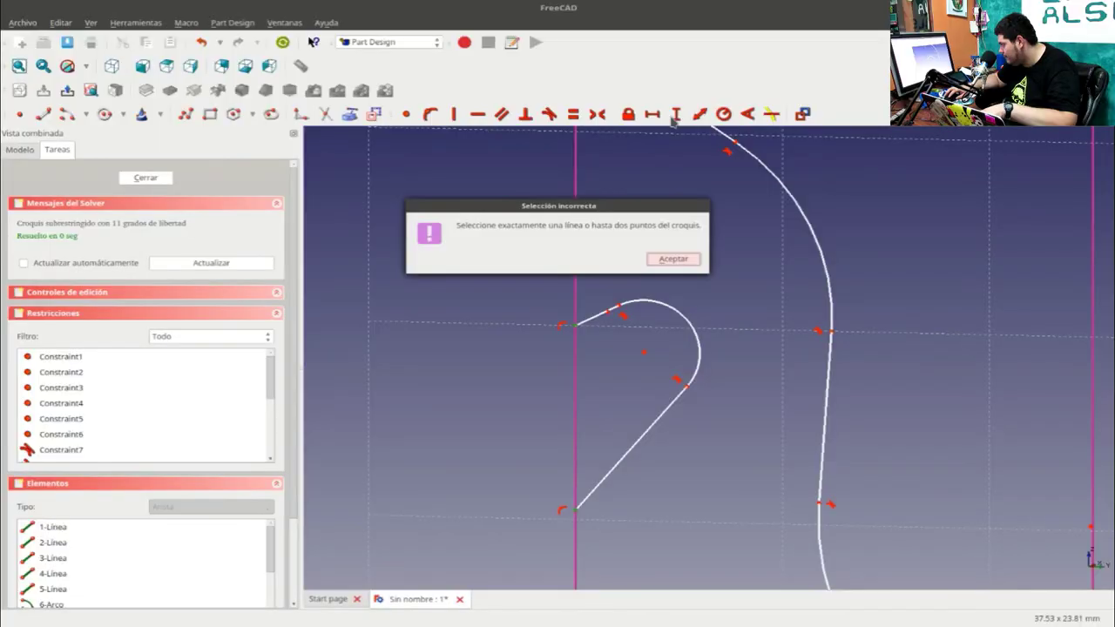
click(671, 259)
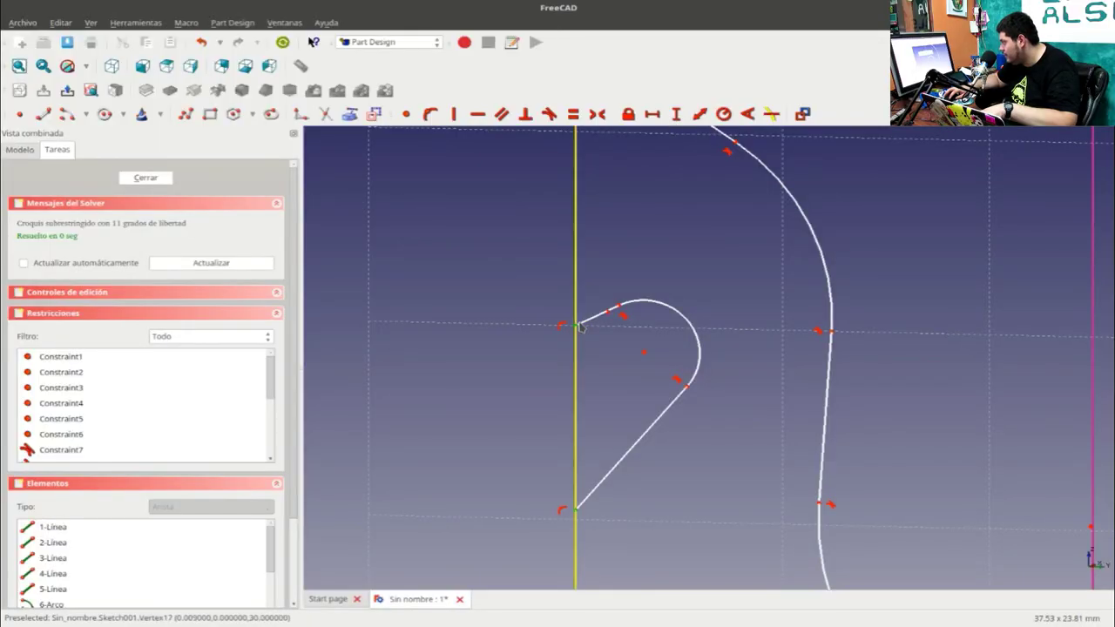
Step: Pull the notch's top point back up to restore the pointed V
click(575, 343)
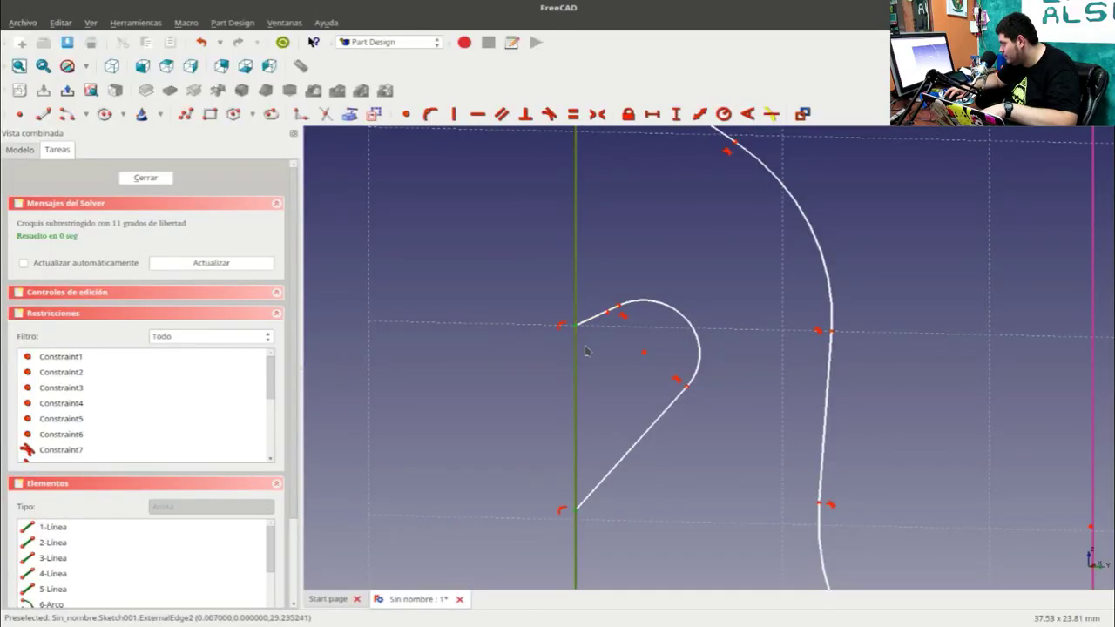
click(582, 344)
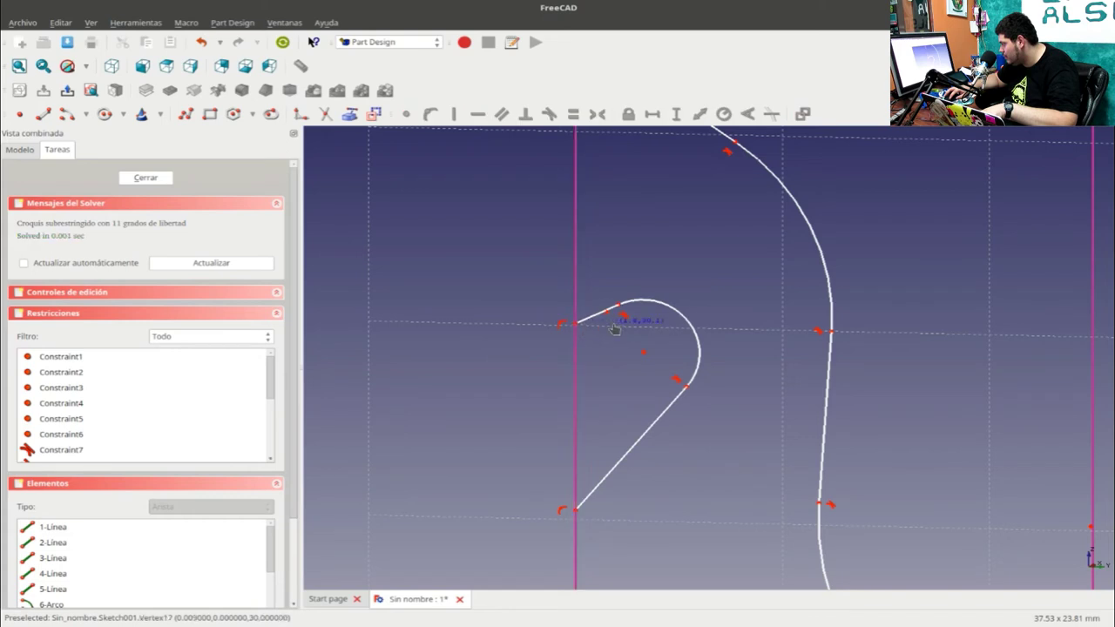
drag(614, 327, 659, 229)
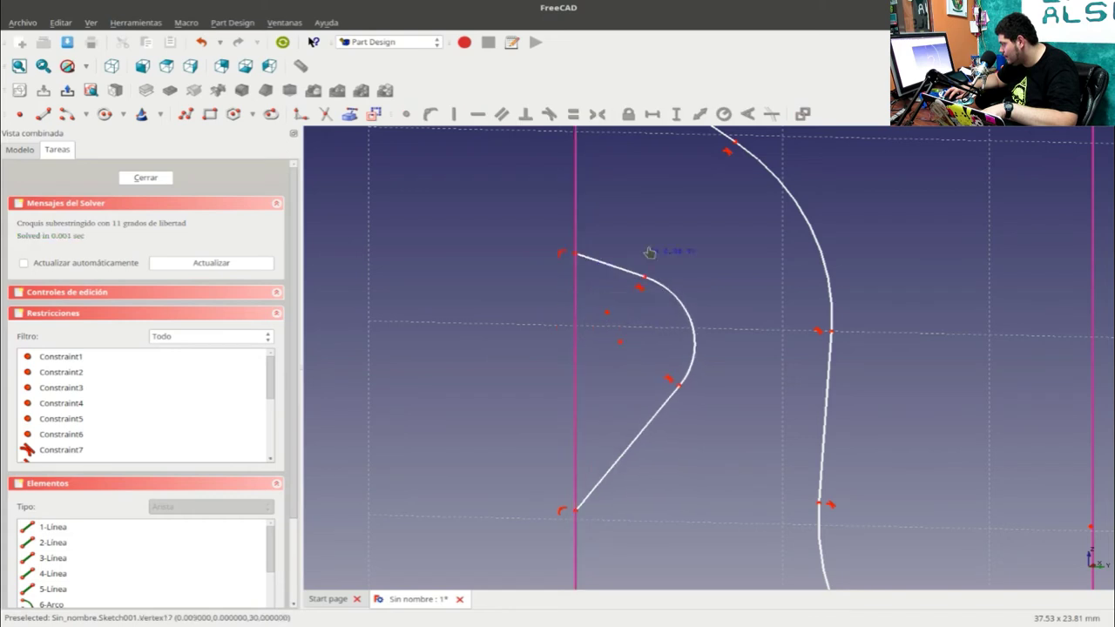
Step: Try a vertical dimension on the line beside the notch, cancelling the redundant 45 mm value
click(575, 352)
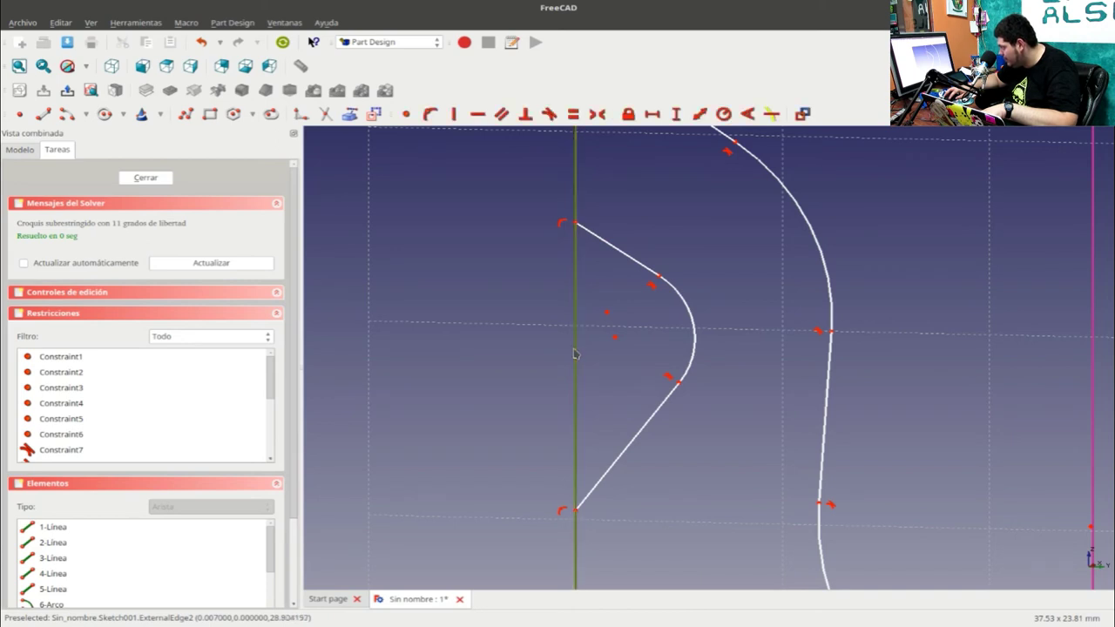
click(675, 116)
click(575, 264)
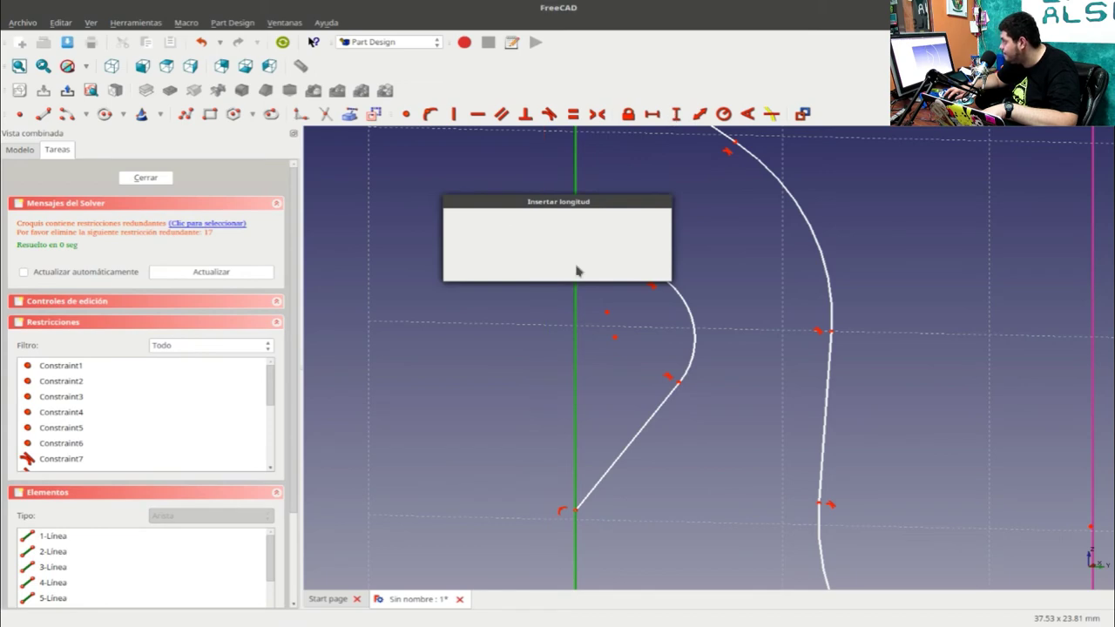
scroll(562, 287, down, 3)
scroll(558, 290, down, 3)
scroll(561, 303, up, 2)
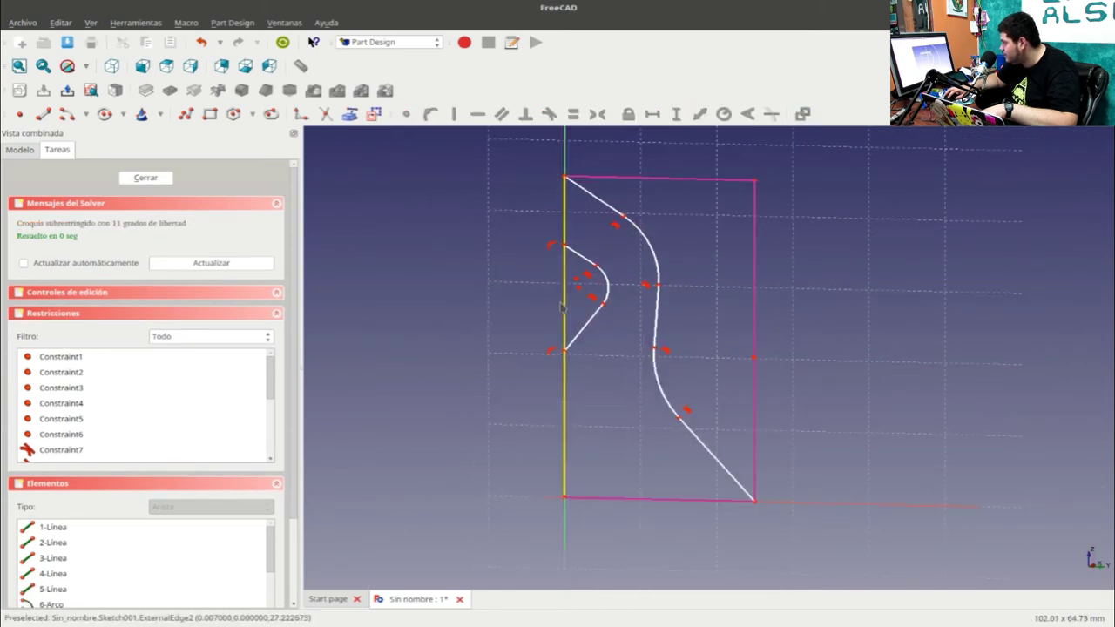
scroll(561, 303, up, 2)
scroll(558, 304, up, 2)
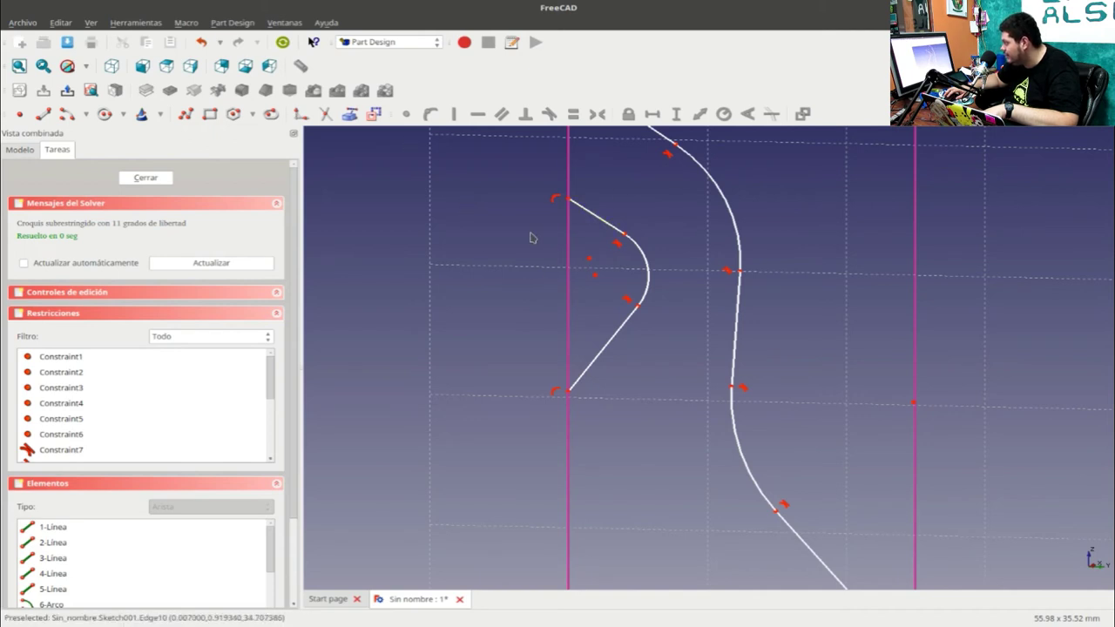
Step: Pick lines 14–17 in the Elements list to identify the notch's edges
scroll(87, 553, down, 3)
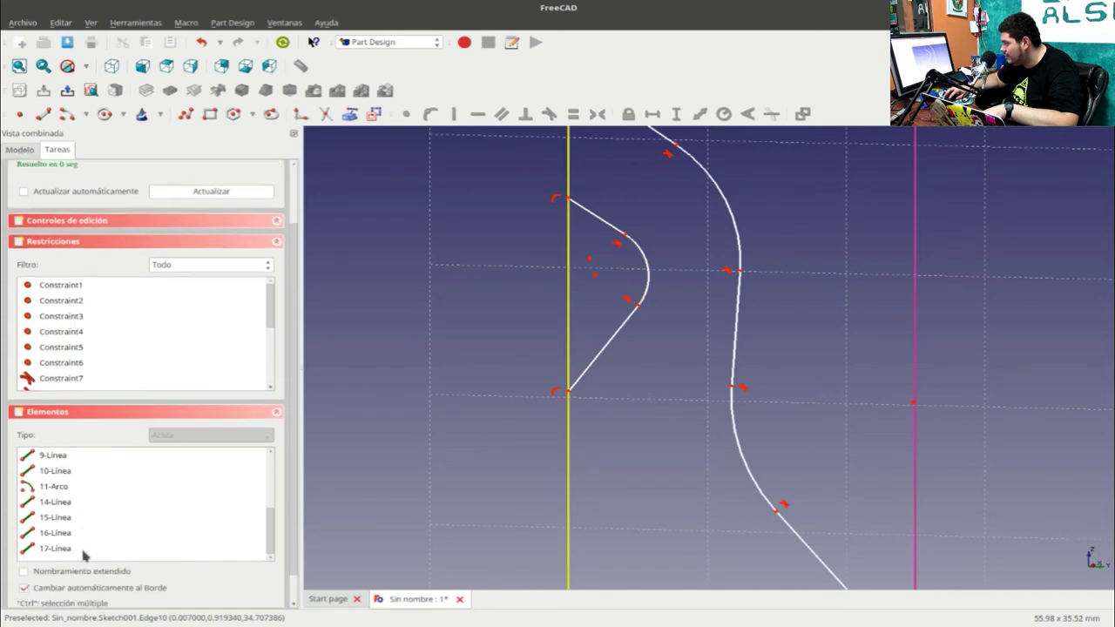
scroll(85, 532, down, 2)
click(85, 516)
click(86, 503)
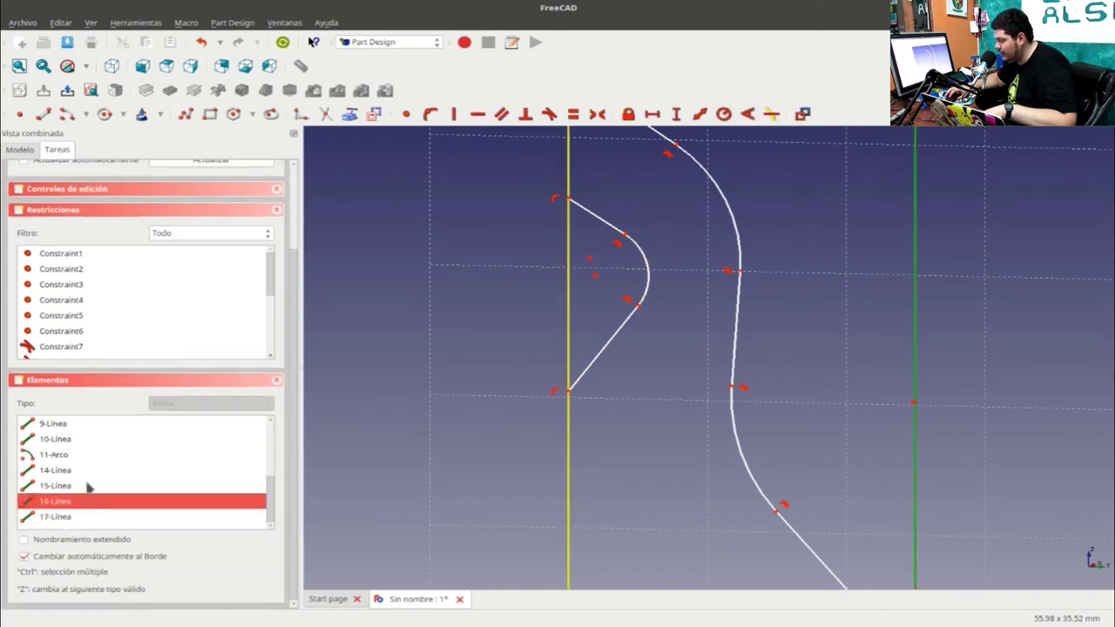
click(88, 486)
click(88, 500)
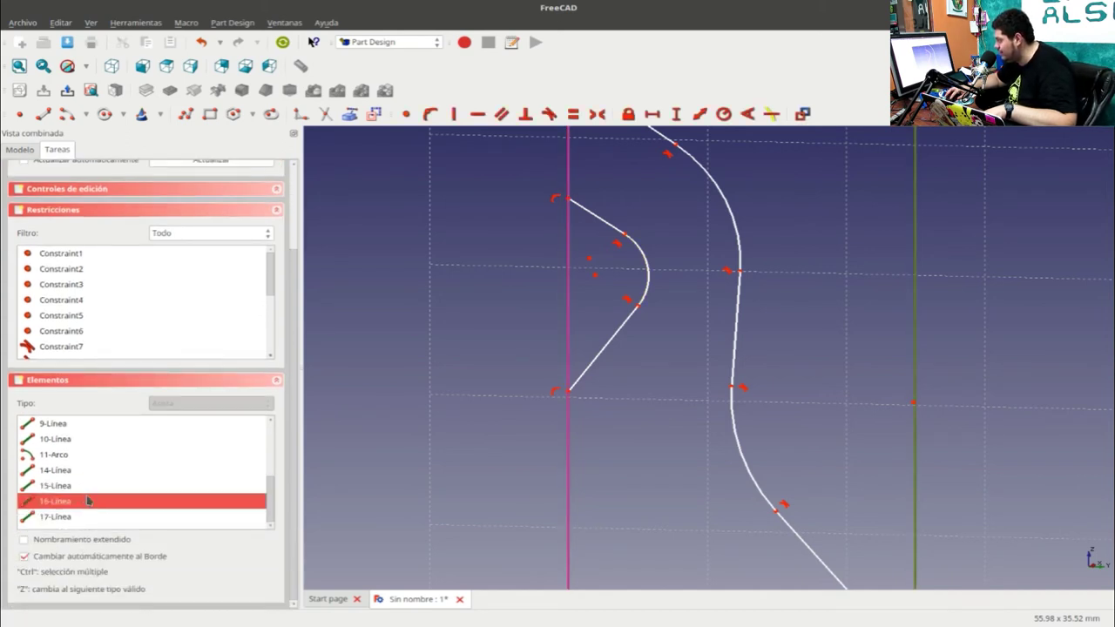
click(86, 486)
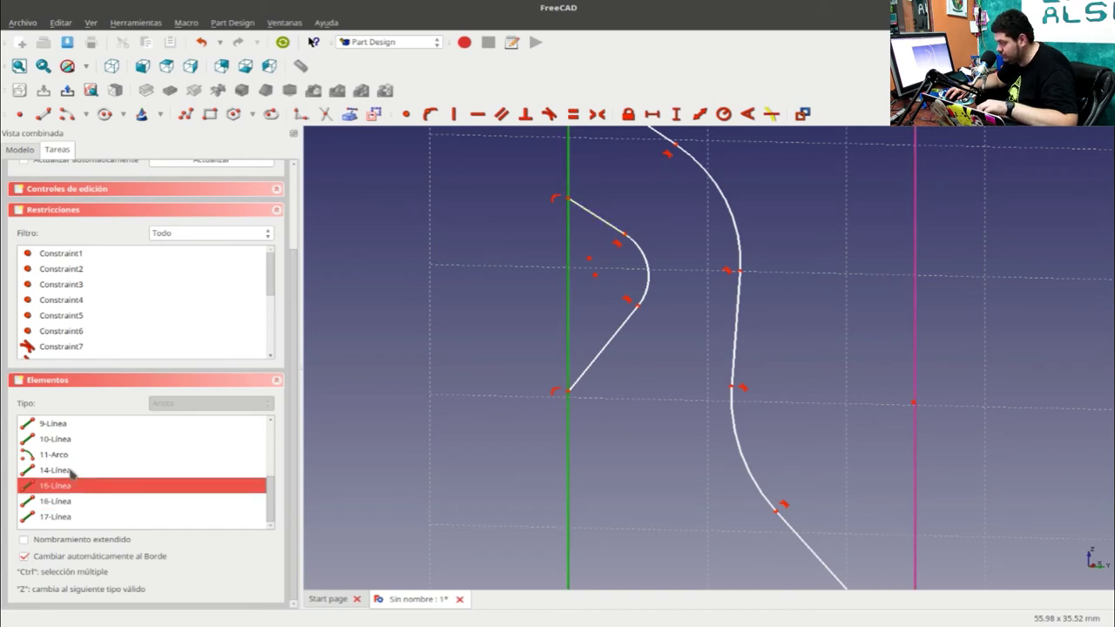
click(72, 471)
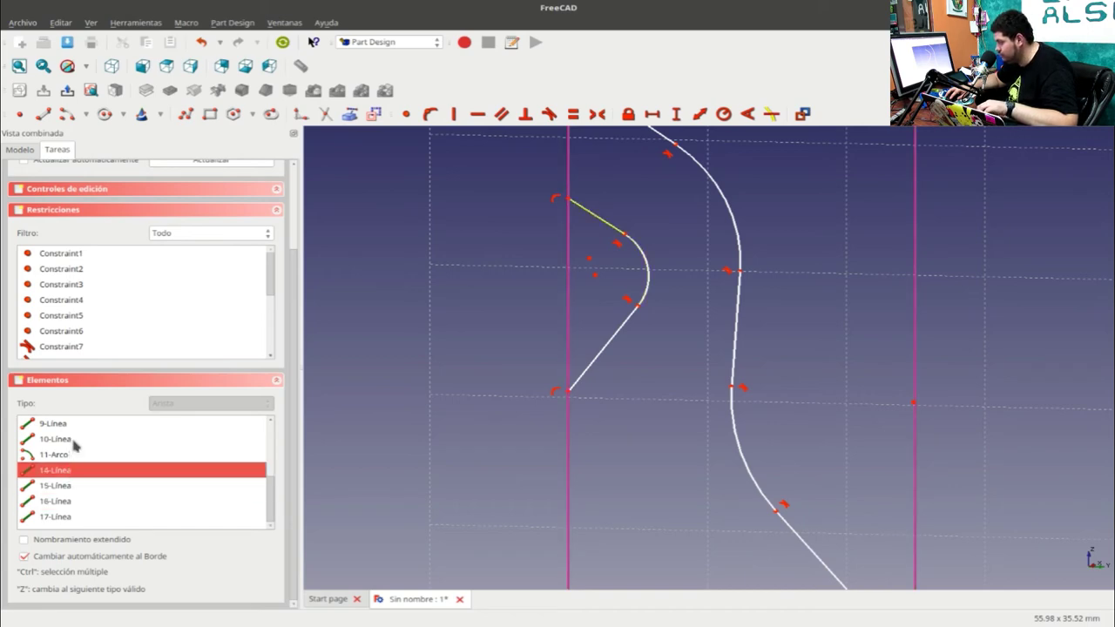
click(75, 440)
click(77, 423)
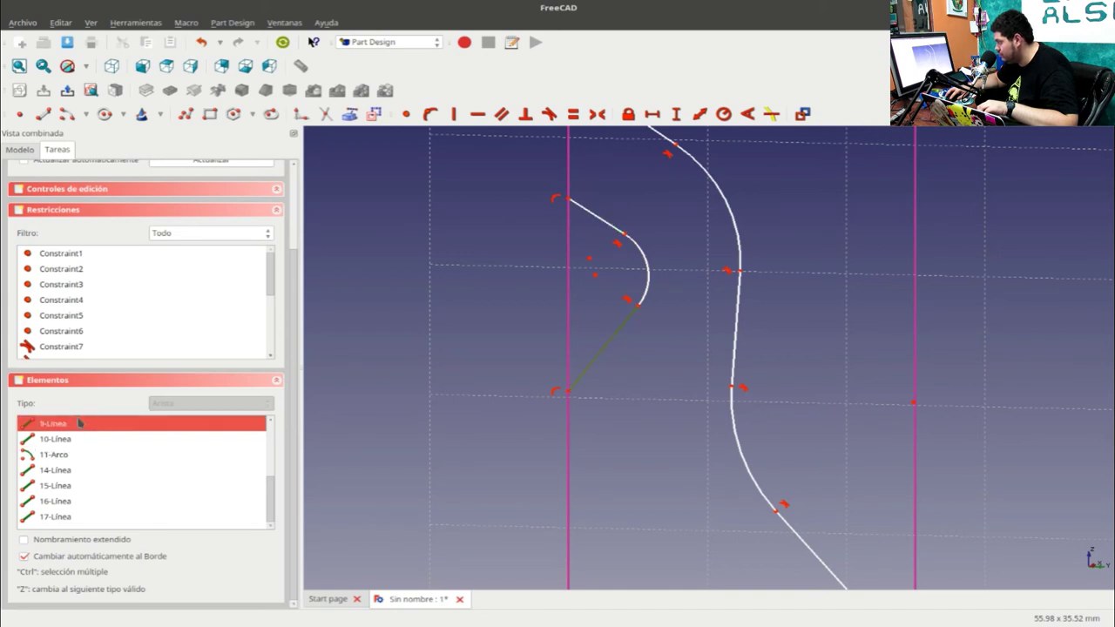
scroll(71, 440, up, 1)
Step: Give the notch's left vertical line a 30 mm vertical length
click(66, 456)
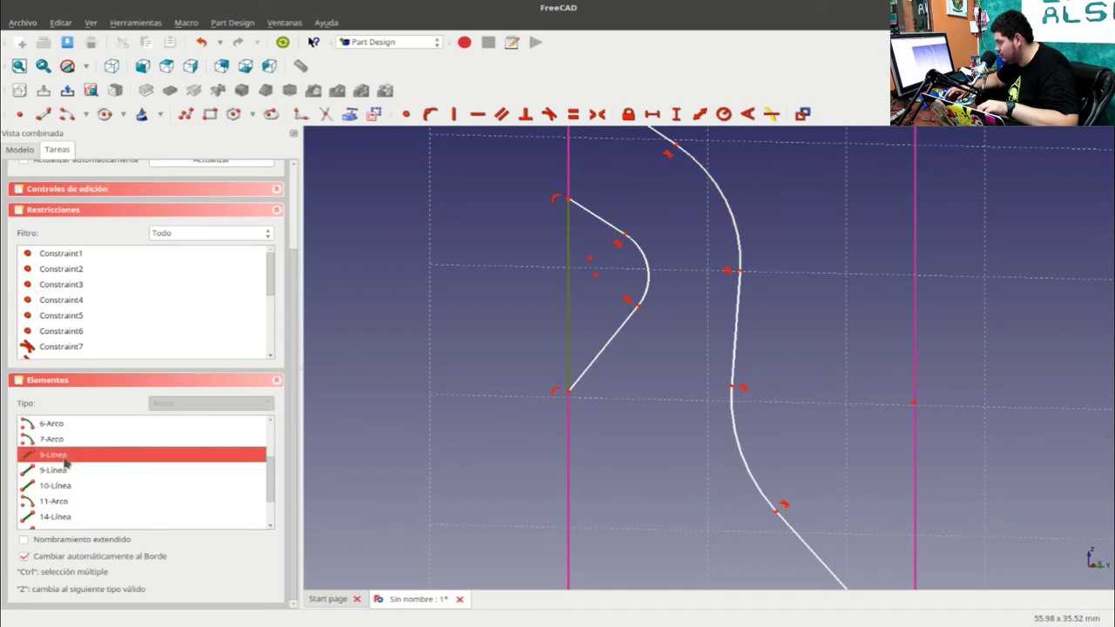
click(676, 115)
text(3)
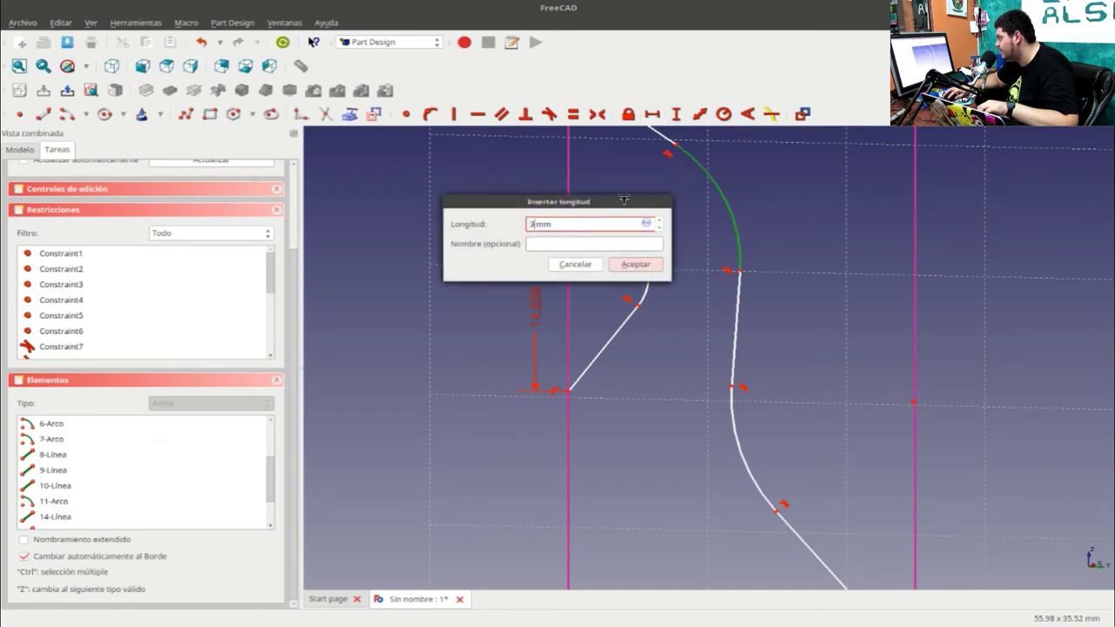
text(0)
click(622, 265)
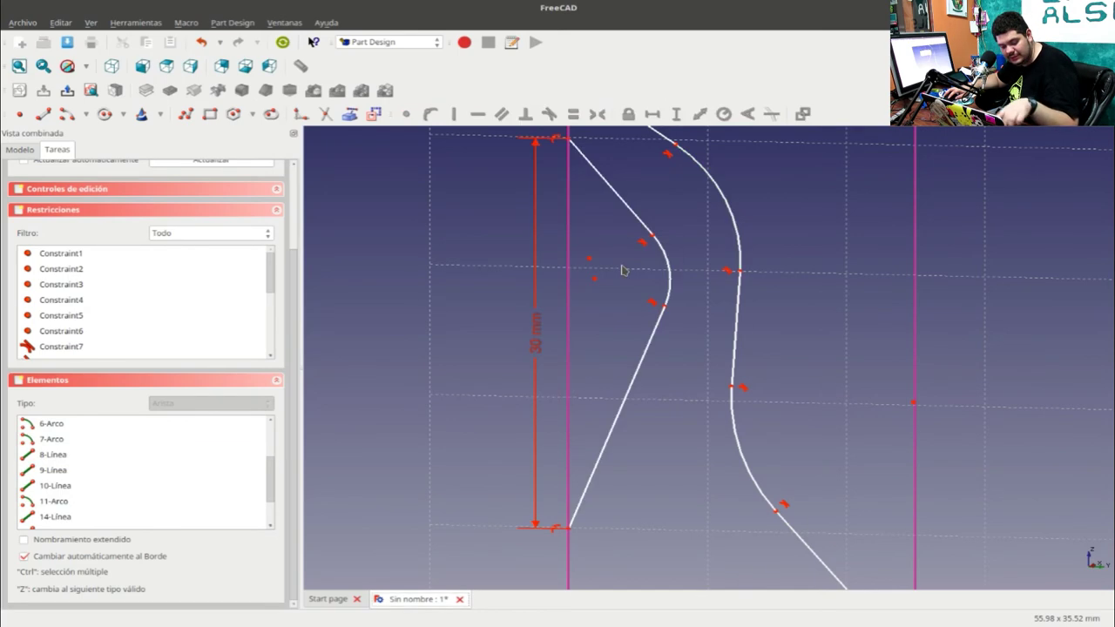
scroll(622, 271, down, 2)
scroll(614, 275, down, 1)
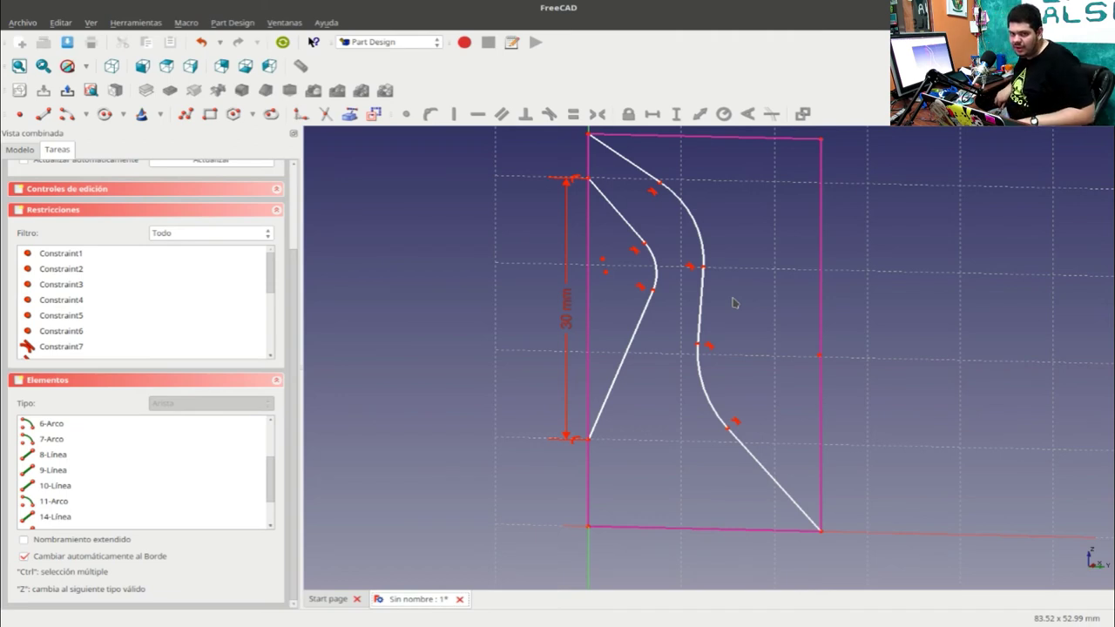
Step: Try locking a notch vertex to the block's left edge and dismiss the invalid-selection warning
click(606, 274)
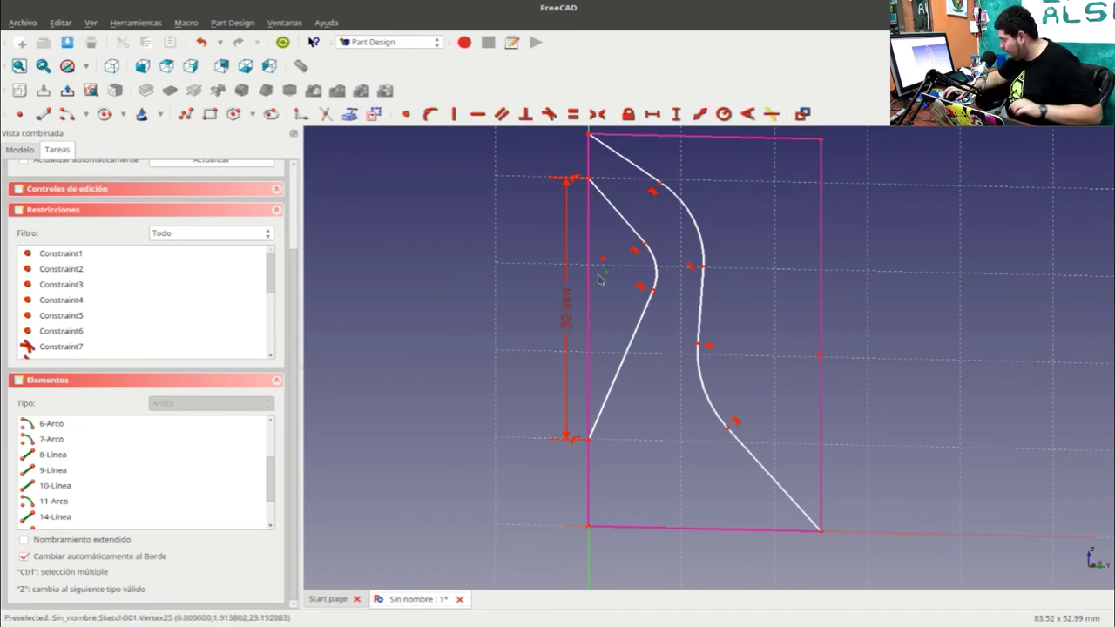
click(591, 277)
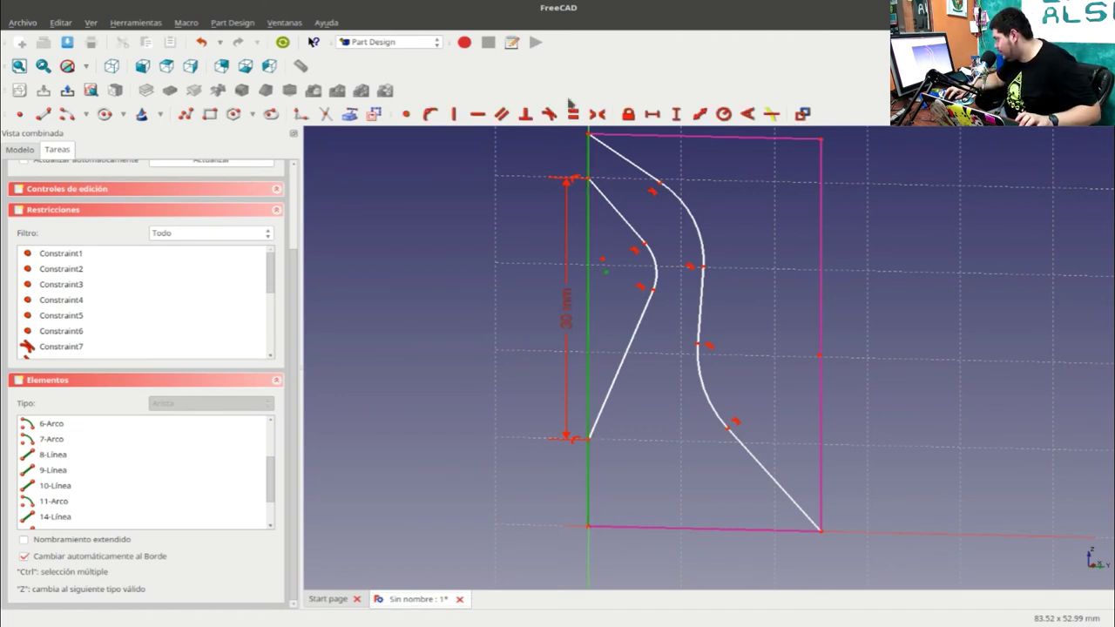
click(651, 114)
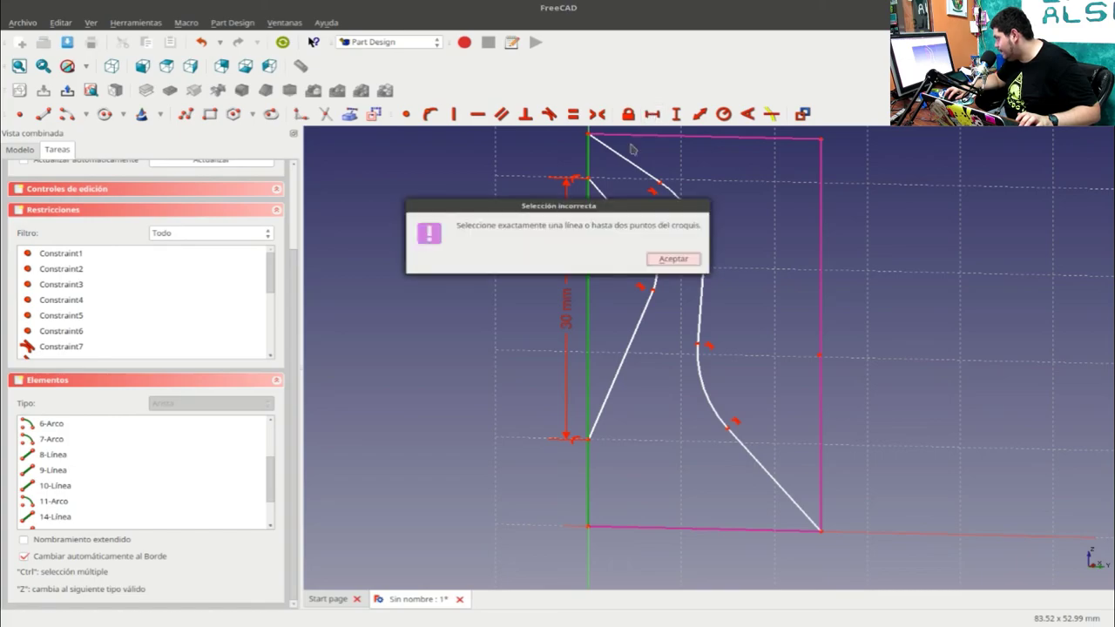
click(675, 258)
Step: Drag the notch's curved tip further right to deepen the V
scroll(617, 267, up, 2)
scroll(601, 277, up, 1)
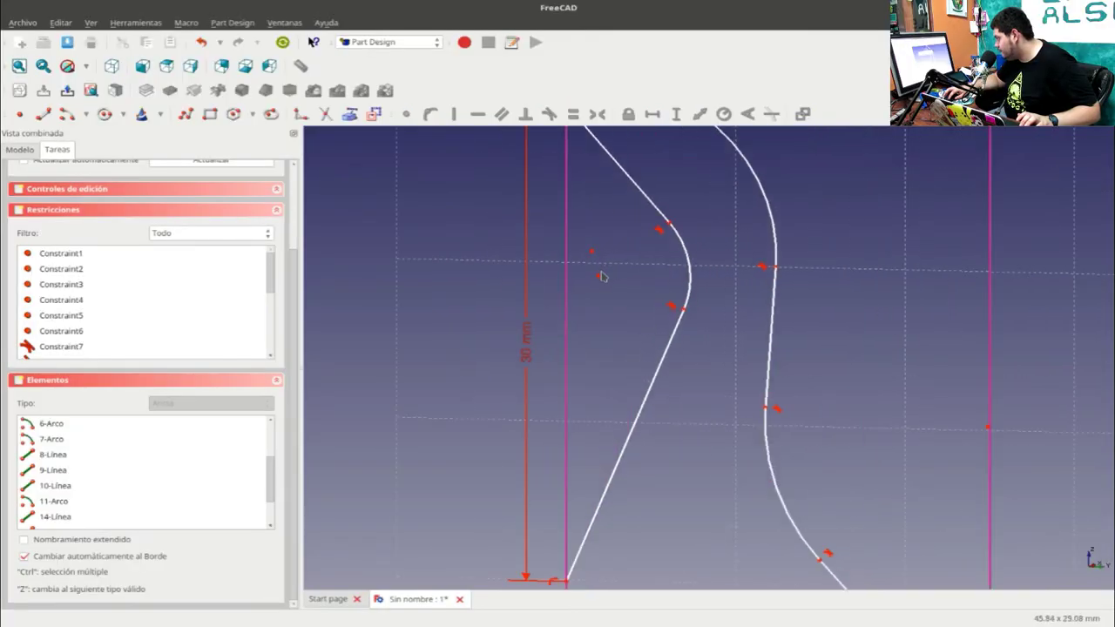
drag(601, 277, 661, 279)
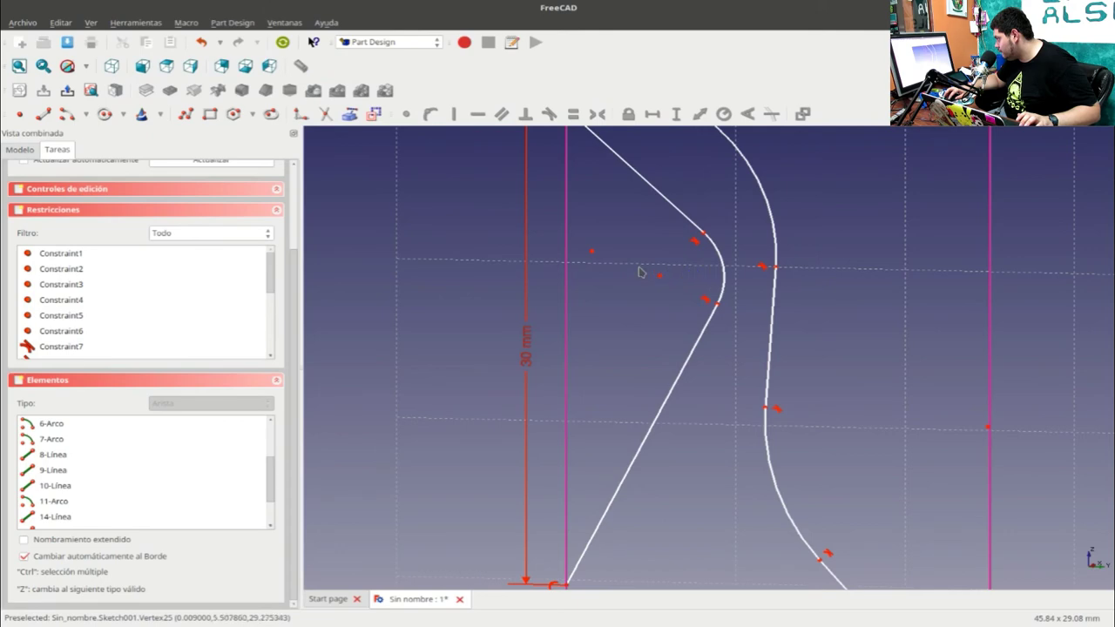
scroll(641, 272, down, 2)
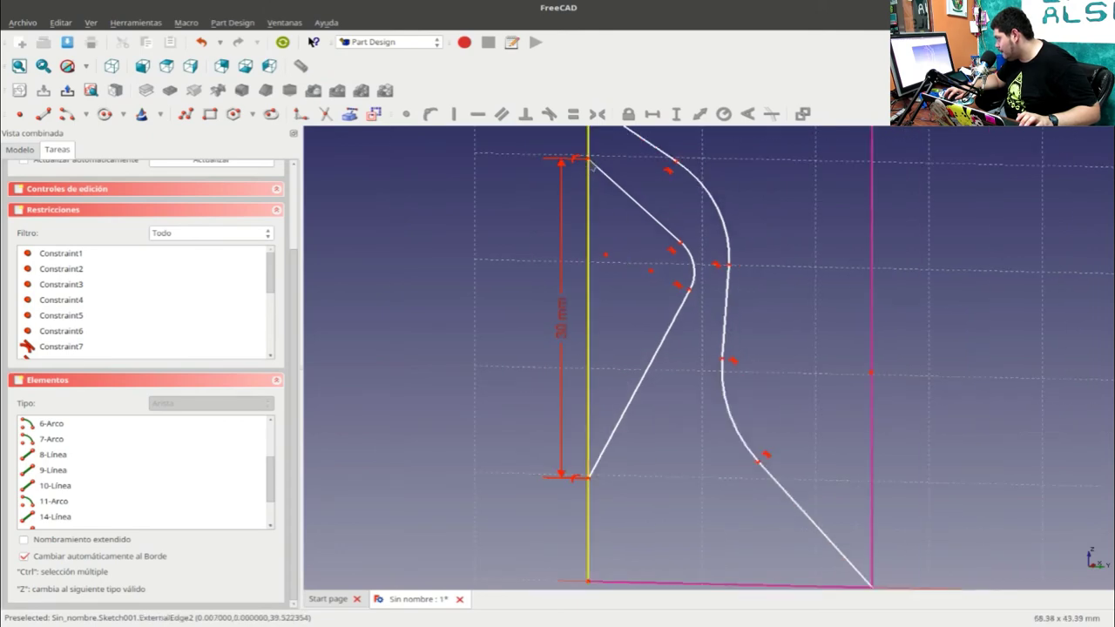
click(590, 165)
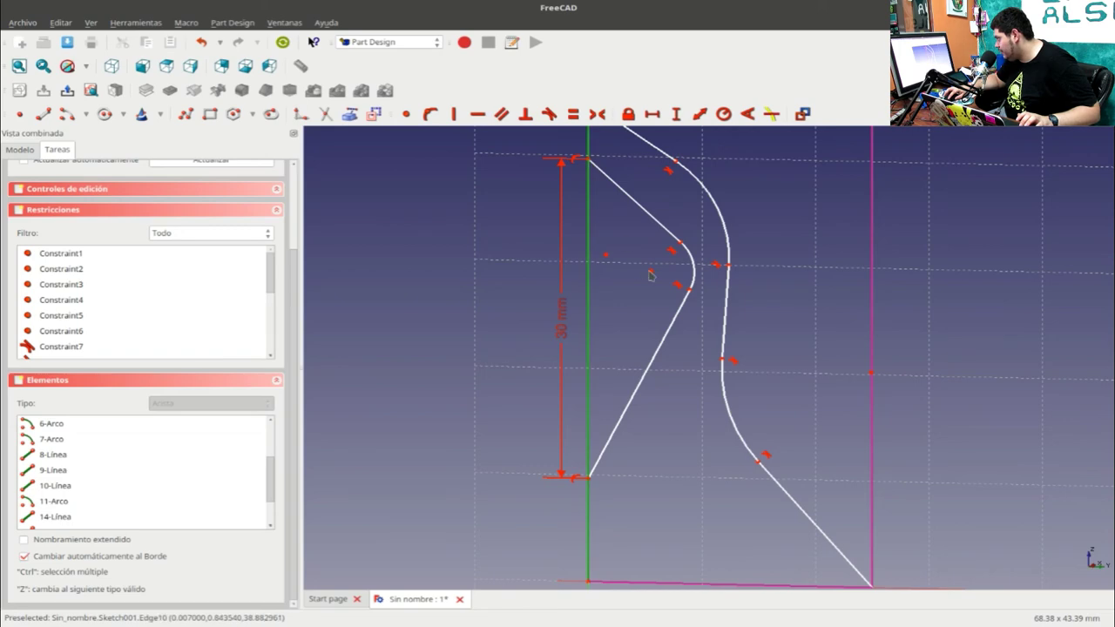
Step: Set an 18 mm horizontal distance from the notch's upper-left end point to the tip
click(622, 233)
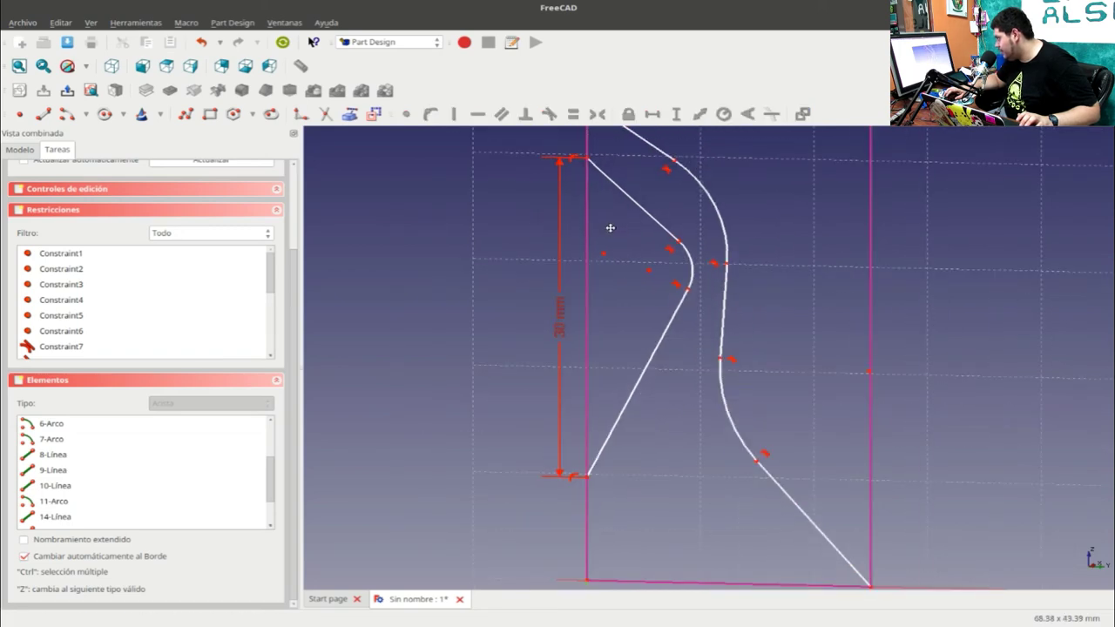
scroll(610, 227, up, 2)
scroll(601, 244, up, 2)
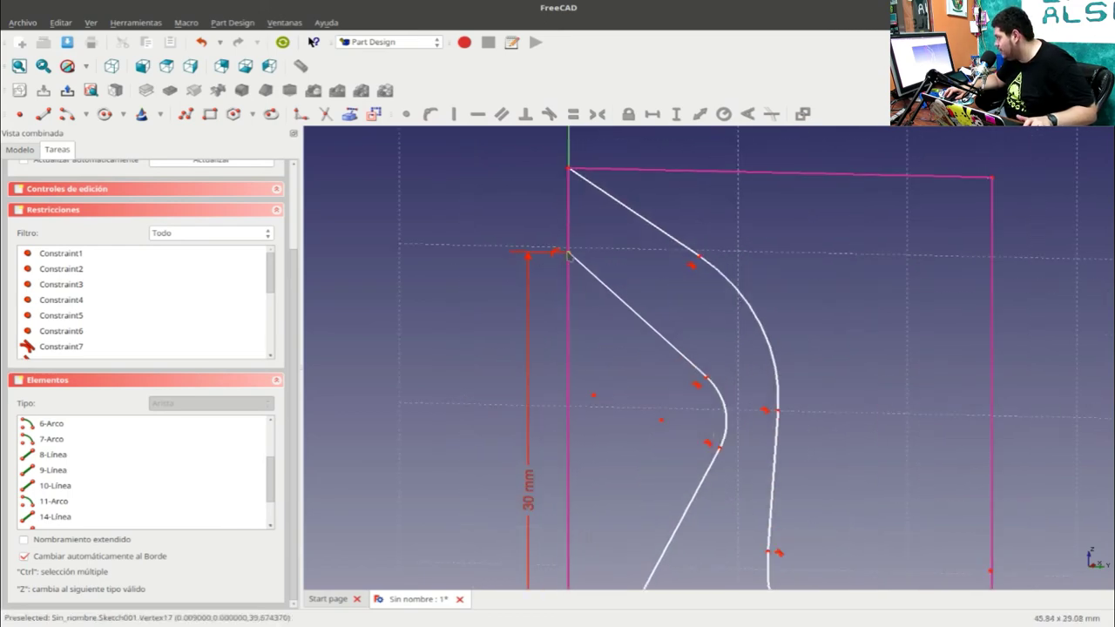
click(568, 253)
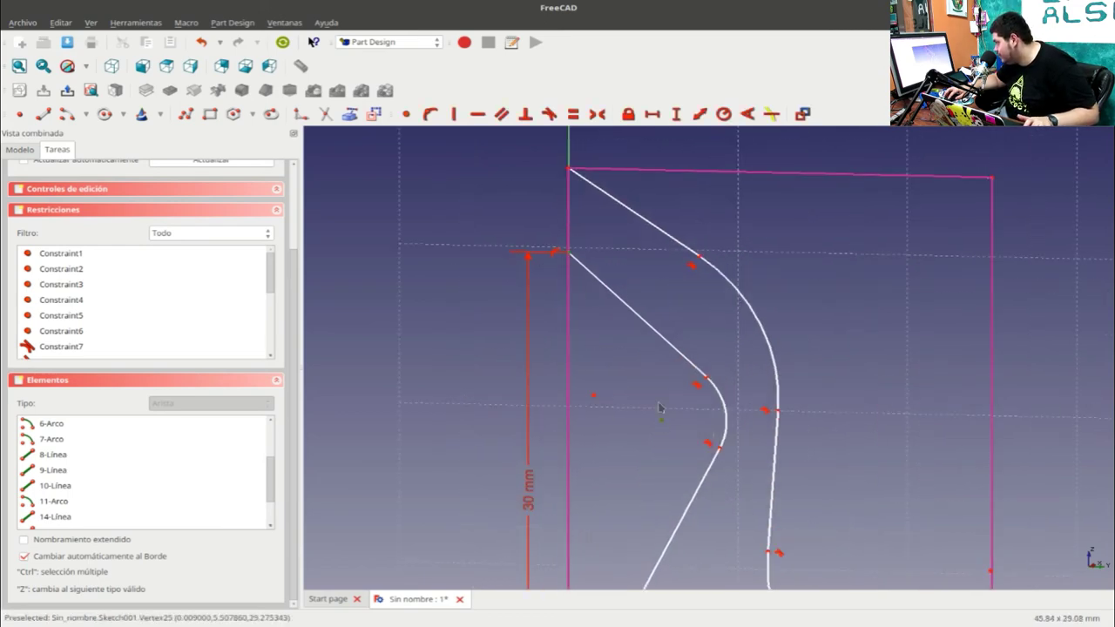
click(651, 117)
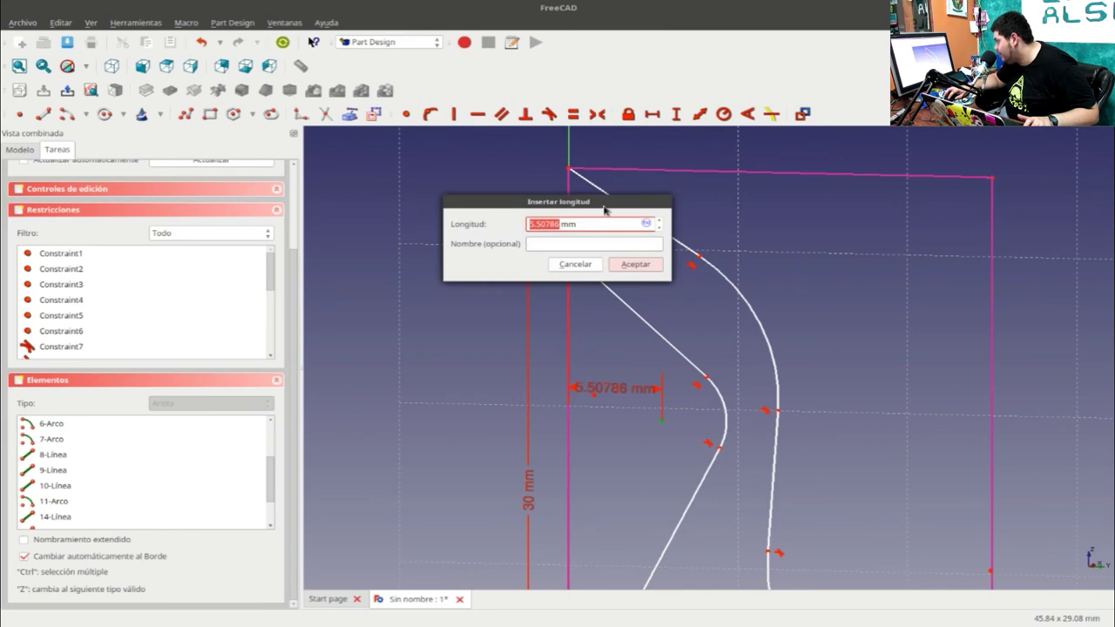
text(18)
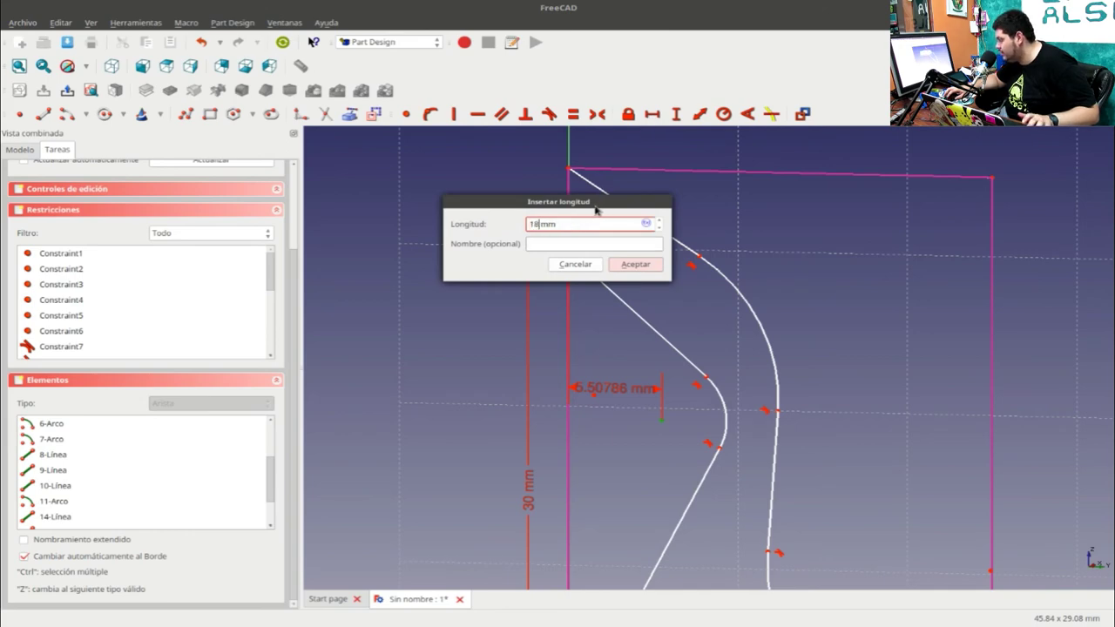
key(Return)
scroll(657, 378, down, 2)
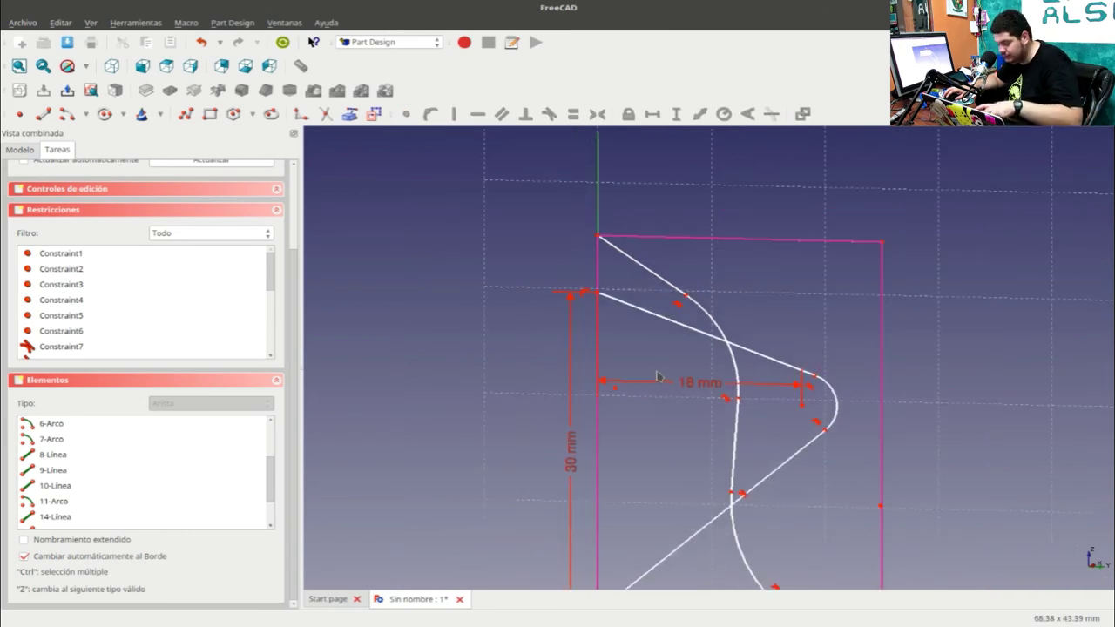
scroll(657, 377, down, 3)
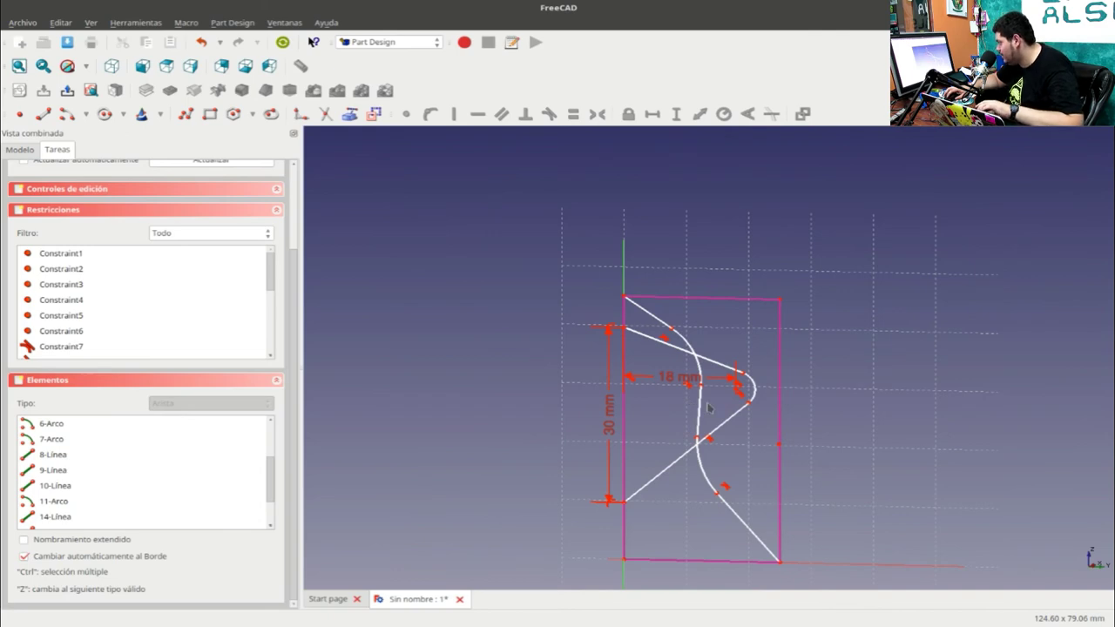
scroll(735, 410, up, 2)
scroll(734, 405, up, 2)
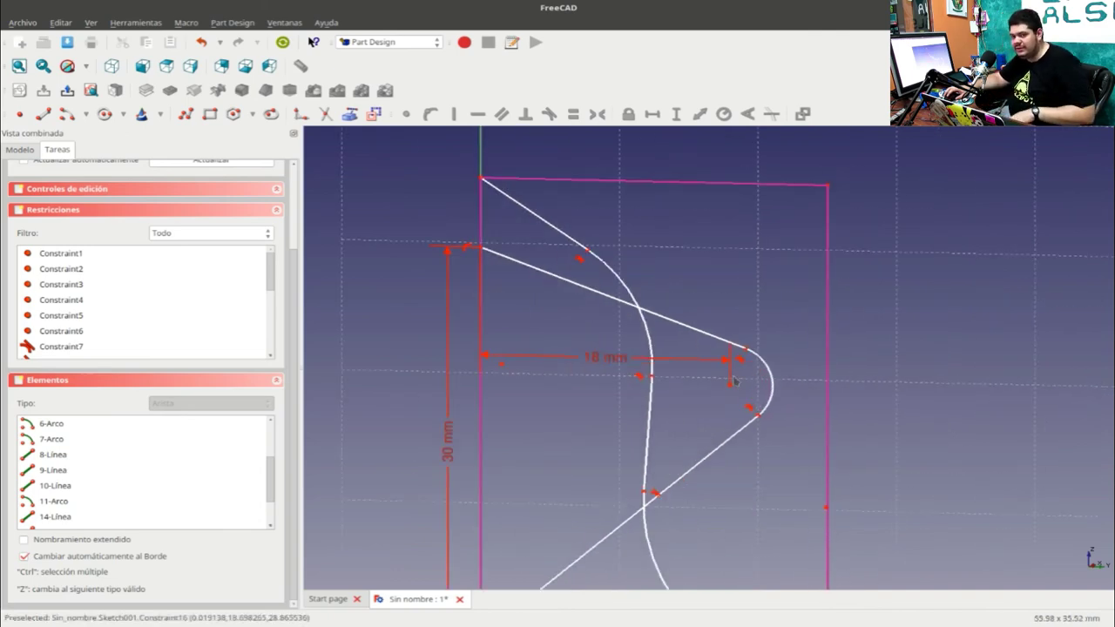
Step: Drag the notch tip and arc end to enlarge the bulge; tip vertical-distance attempts fail
mouse_move(733, 388)
mouse_down()
mouse_move(728, 323)
mouse_move(722, 439)
mouse_move(712, 445)
mouse_up()
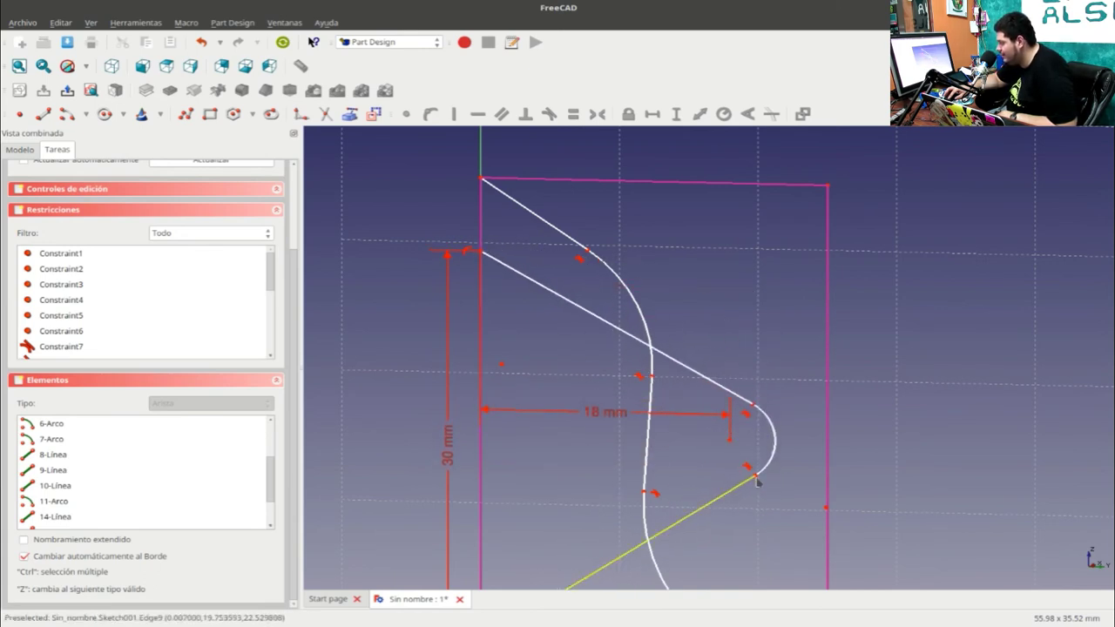
mouse_move(757, 484)
mouse_down()
mouse_move(746, 473)
mouse_move(792, 465)
mouse_move(787, 482)
mouse_move(788, 471)
mouse_move(784, 483)
mouse_move(766, 483)
mouse_move(789, 493)
mouse_move(775, 492)
mouse_up()
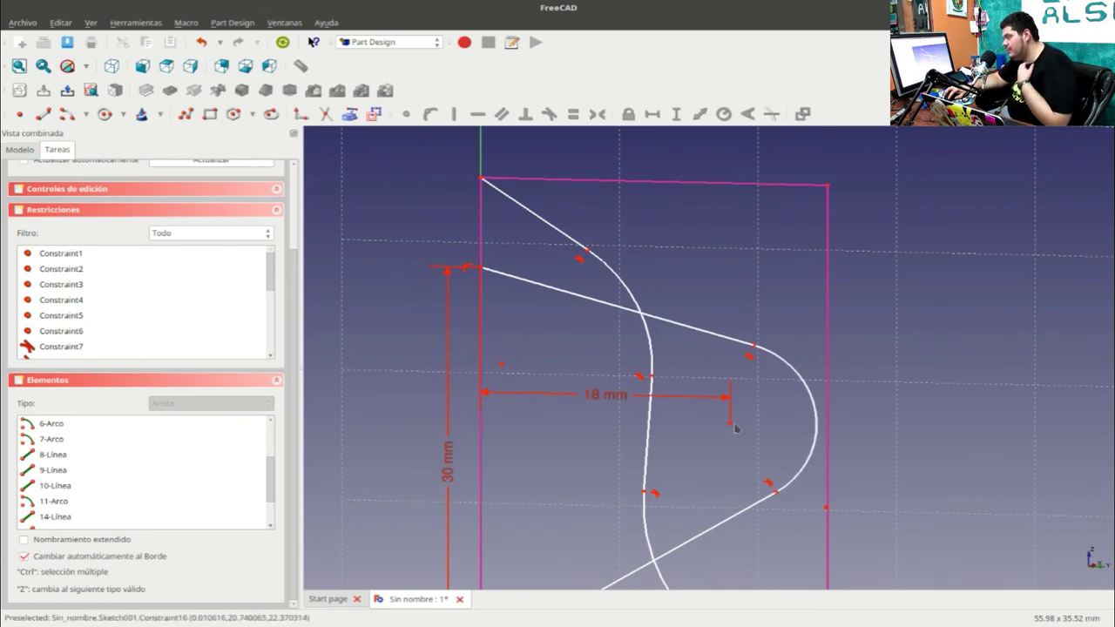
click(731, 425)
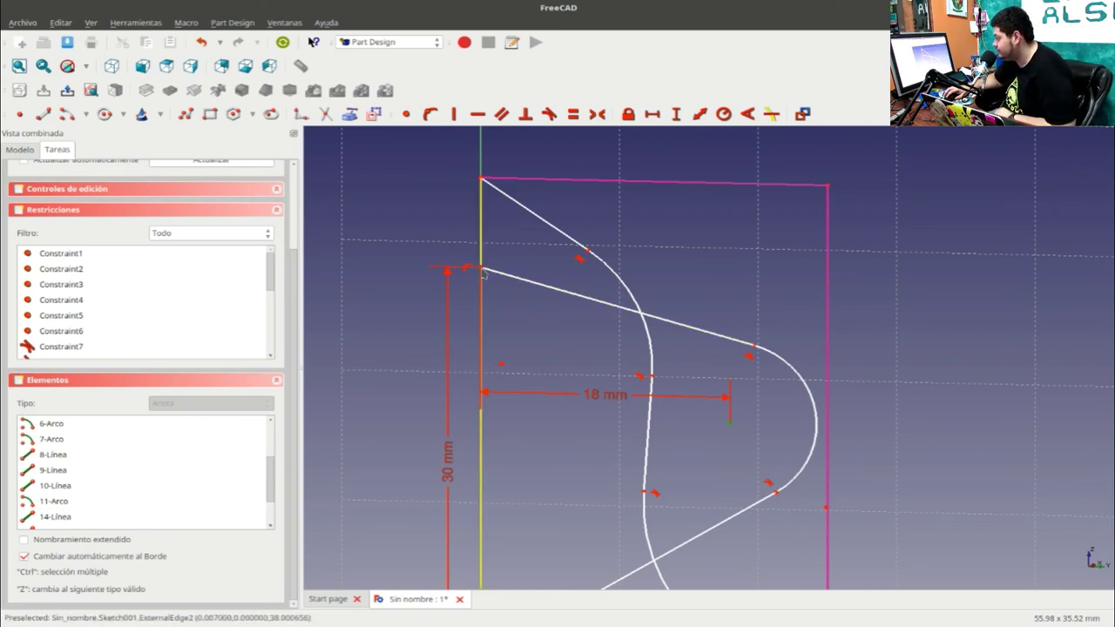
click(482, 272)
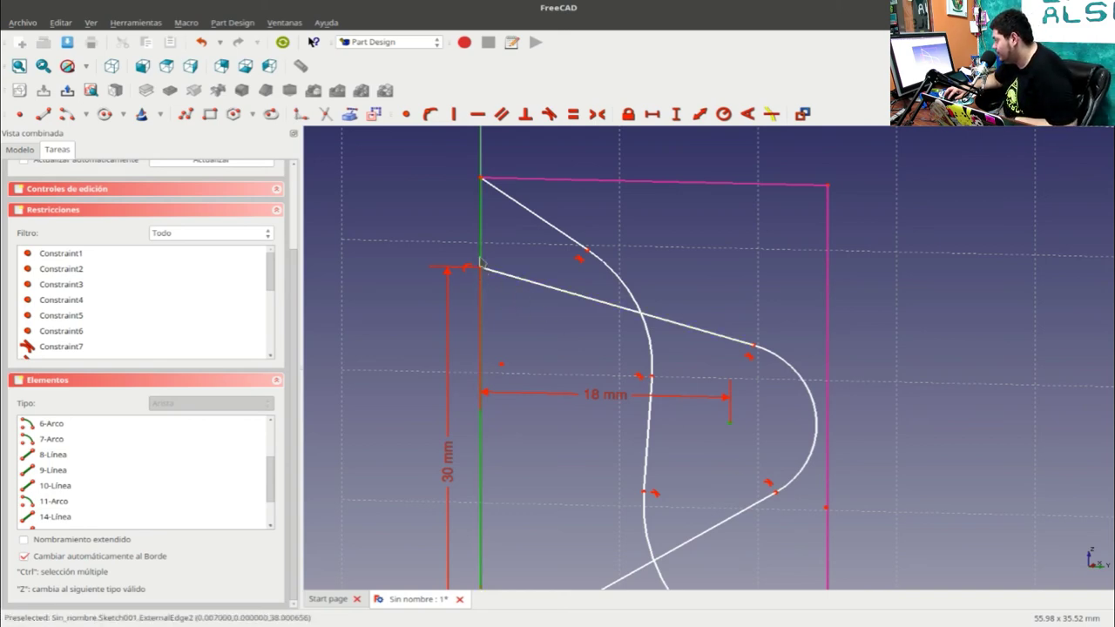
click(676, 116)
click(655, 255)
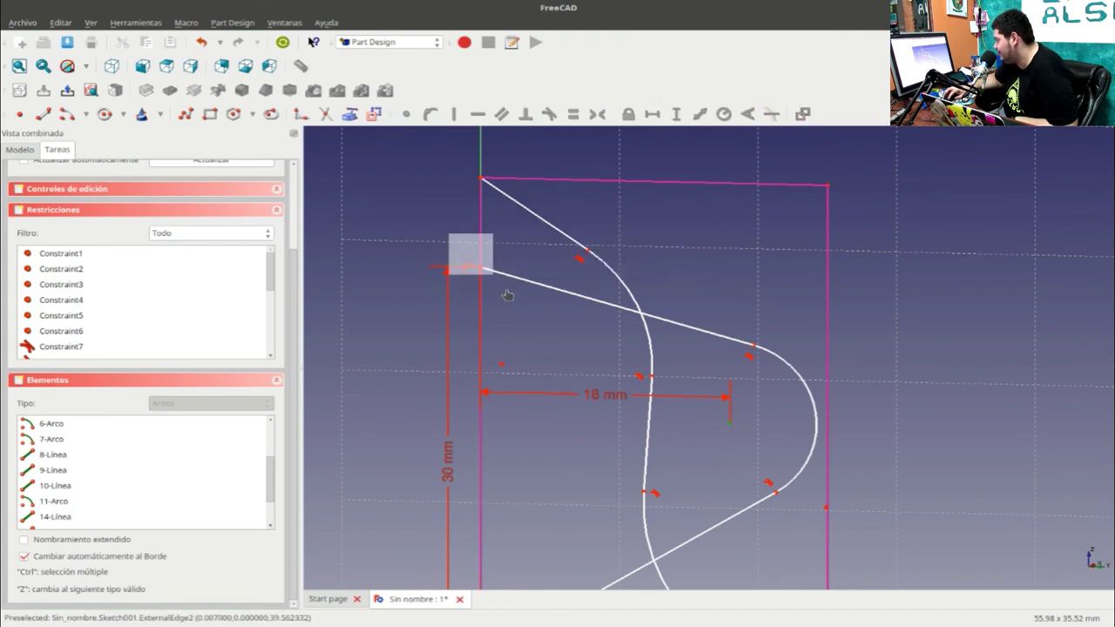
click(676, 115)
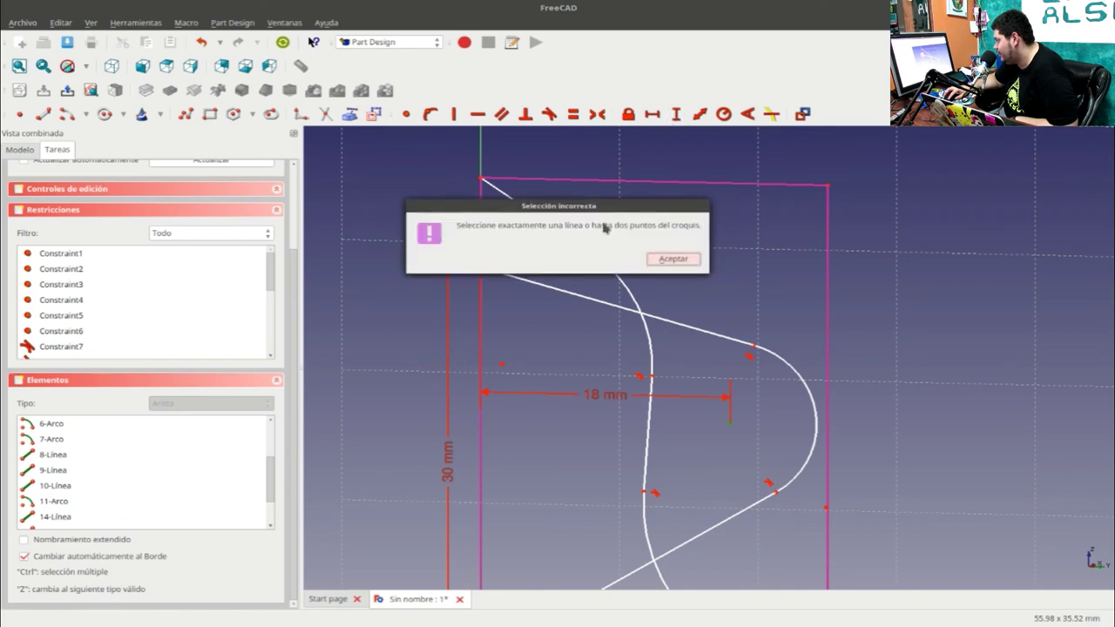
click(653, 261)
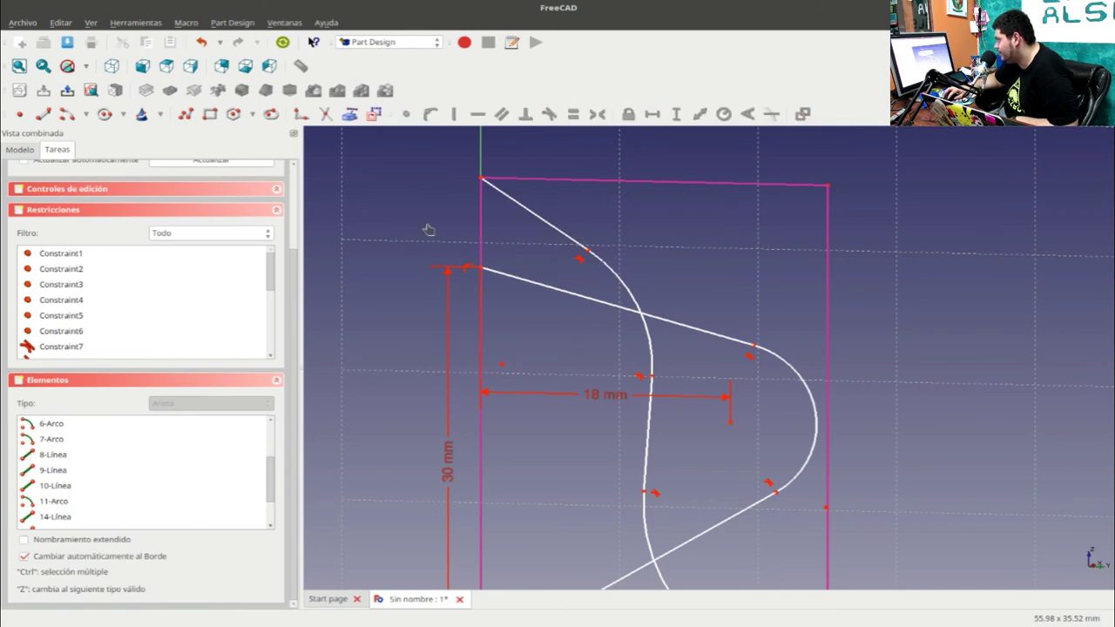
Step: Select the notch's upper-left end and tip end point, retrying the vertical distance without success
drag(427, 229, 502, 290)
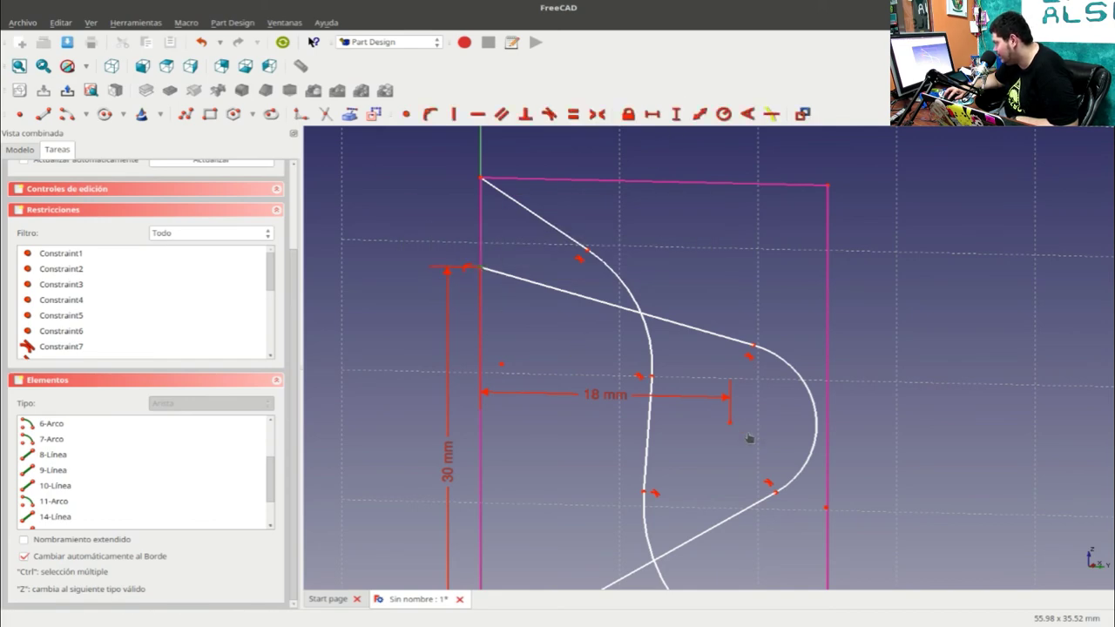
drag(751, 439, 716, 407)
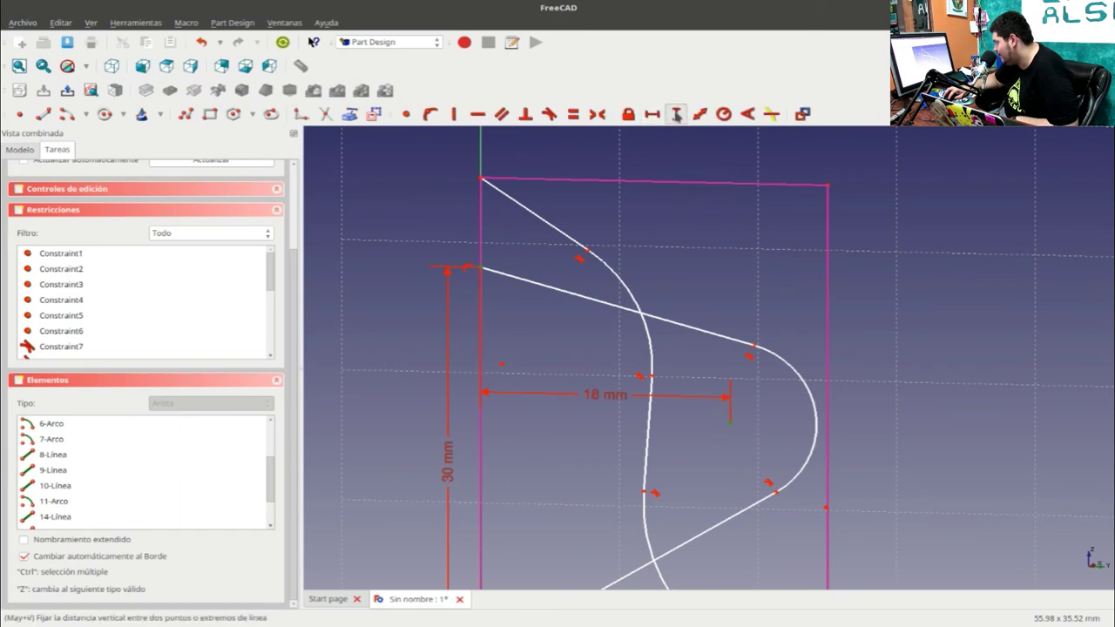
click(676, 116)
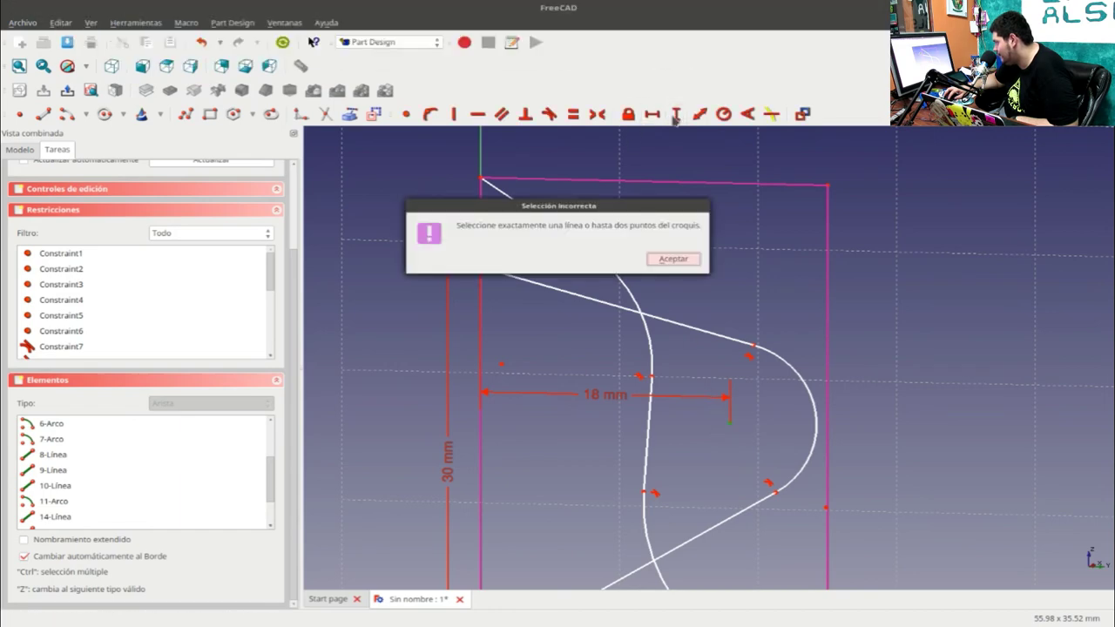
click(672, 259)
scroll(454, 231, up, 2)
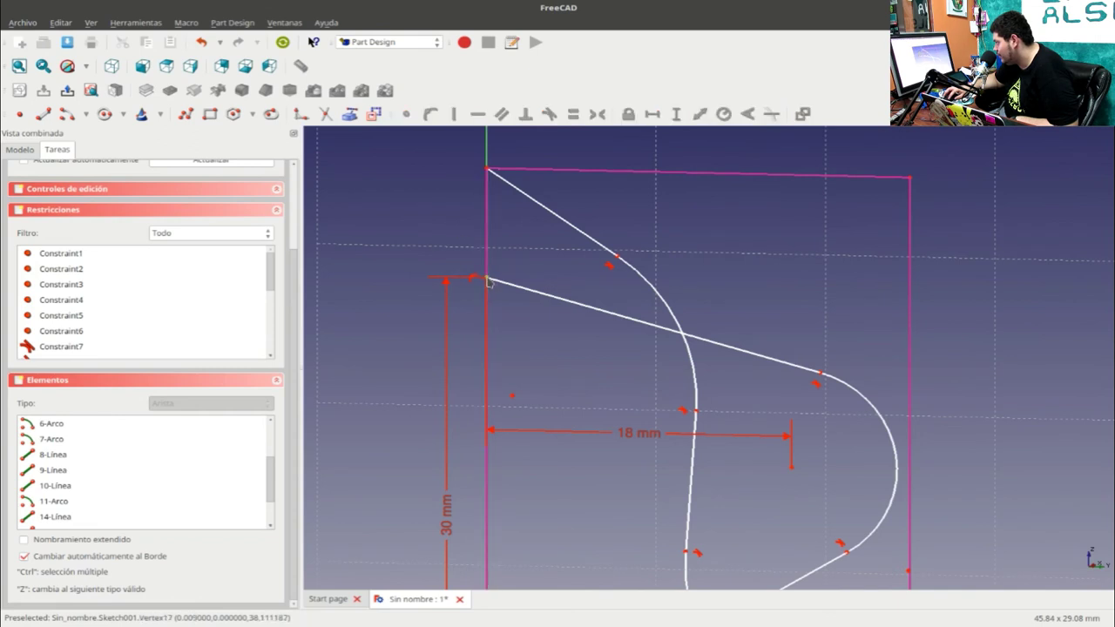
Step: Set a 15 mm vertical distance between the upper line's left end and the notch tip
click(488, 279)
click(791, 466)
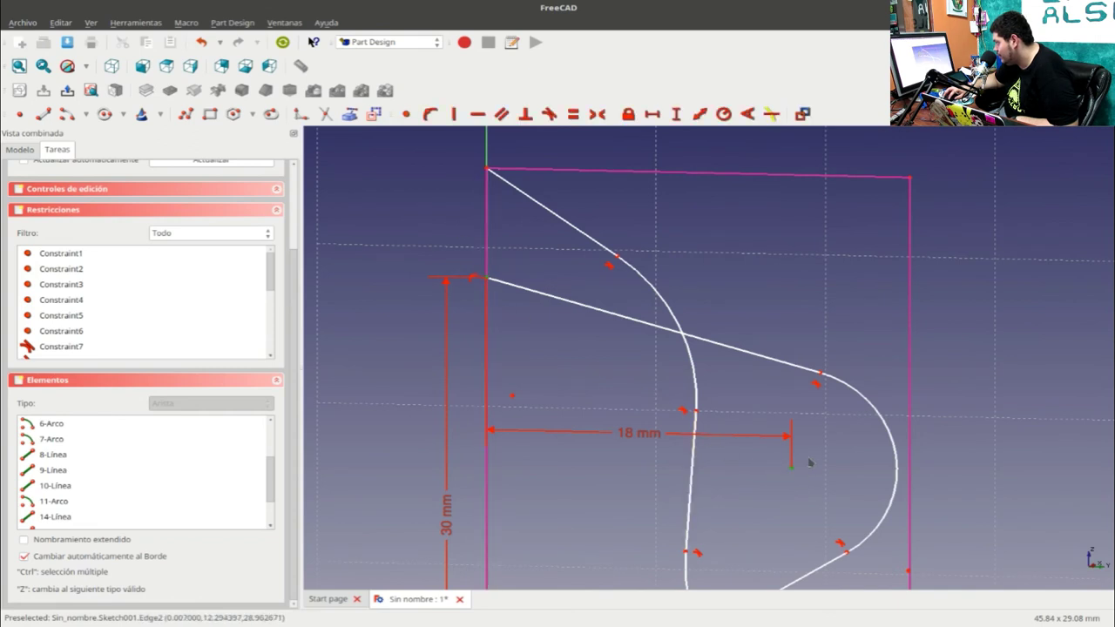
click(676, 114)
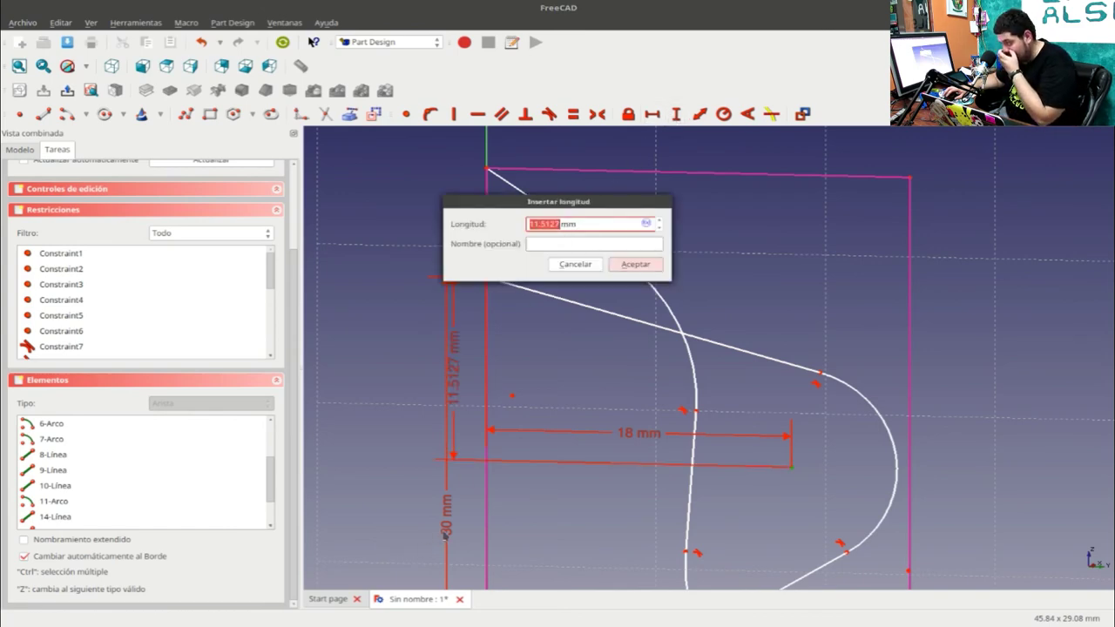
text(15)
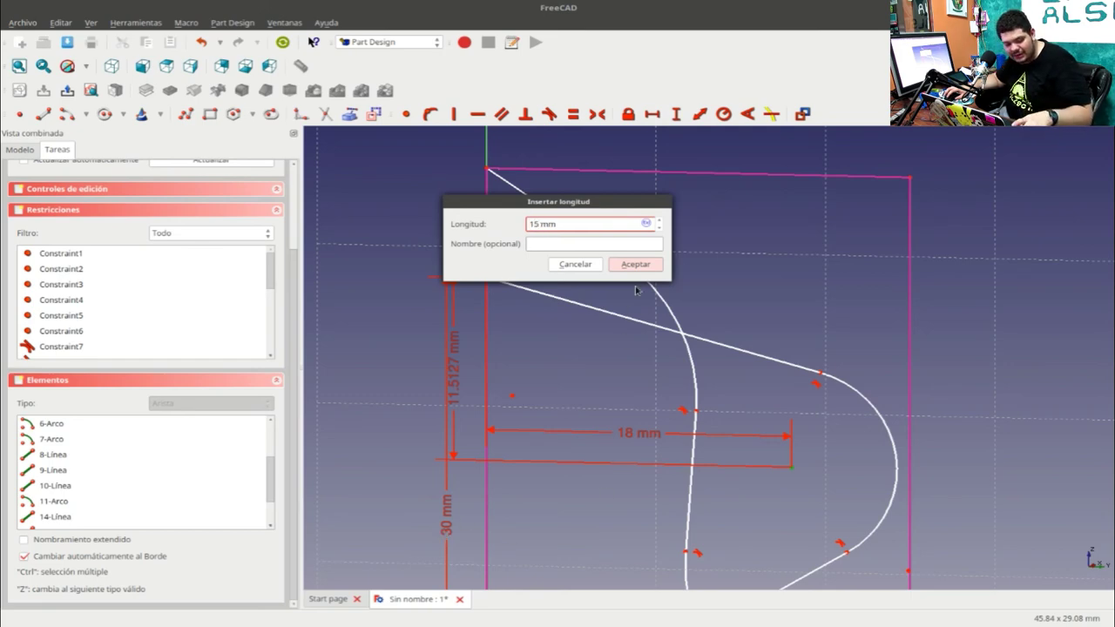
click(635, 264)
scroll(562, 393, down, 2)
scroll(562, 393, down, 3)
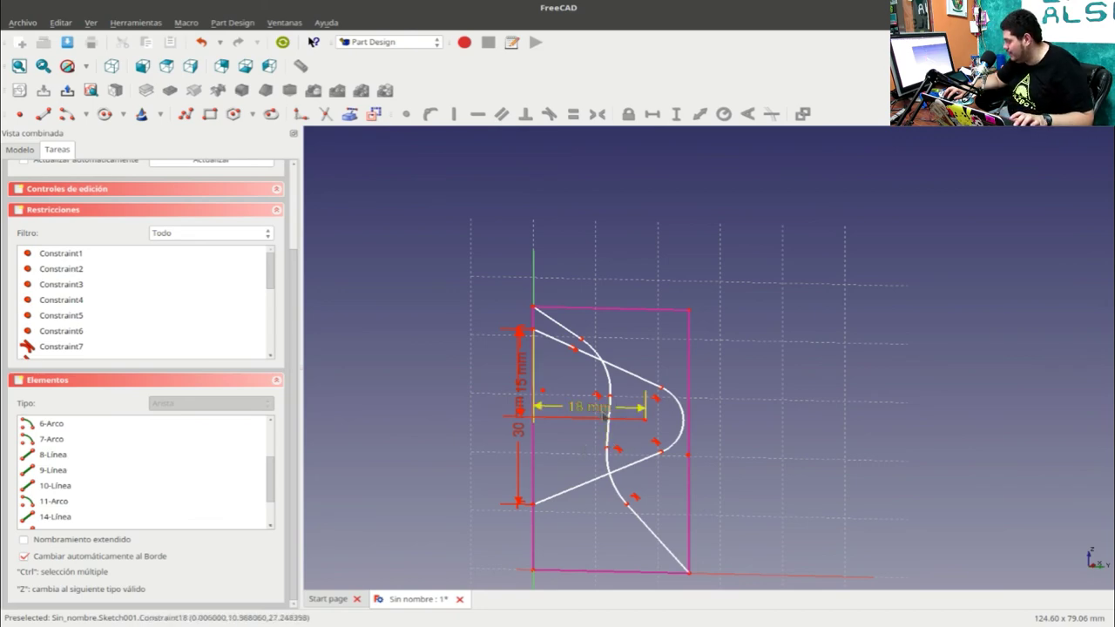
scroll(588, 416, up, 2)
scroll(589, 417, up, 1)
Step: Change the 18 mm horizontal tip-depth dimension to 14 mm
scroll(587, 416, up, 2)
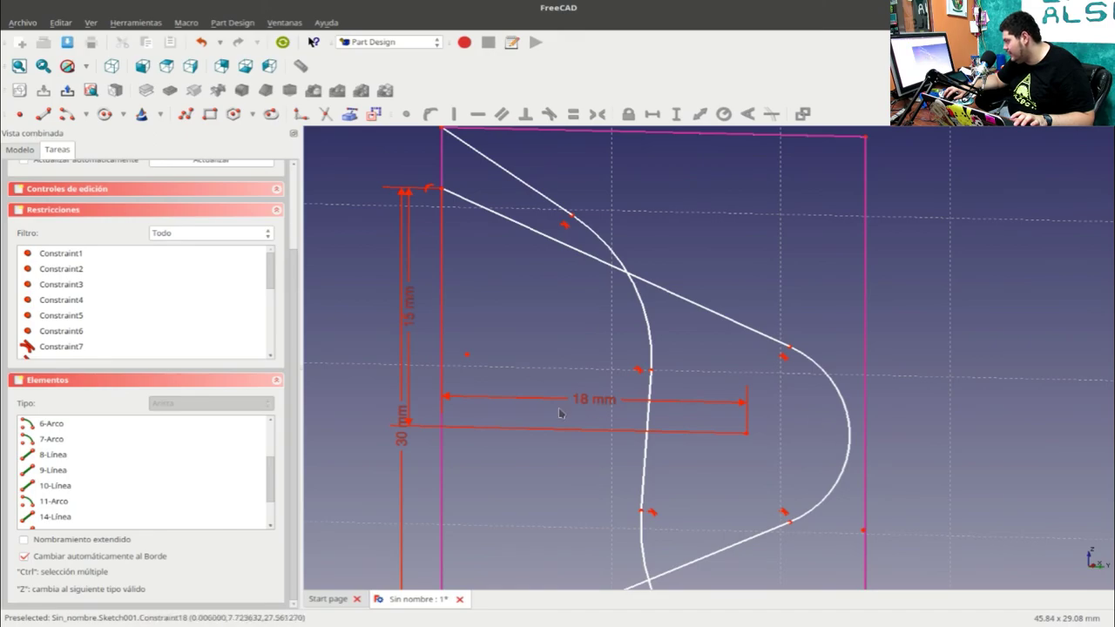
double_click(583, 403)
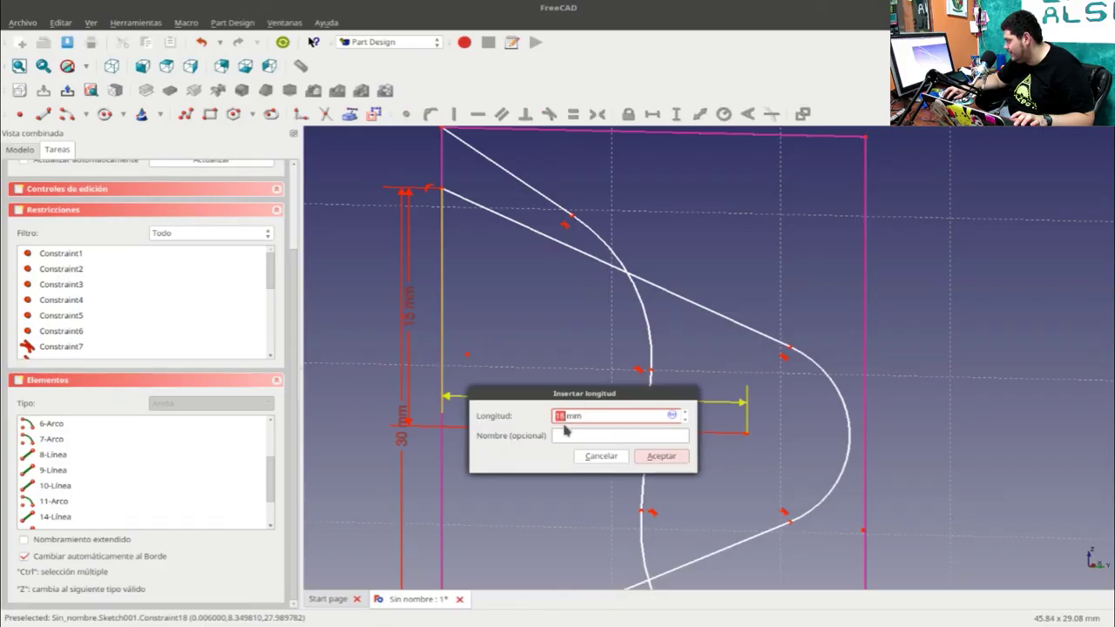
text(14)
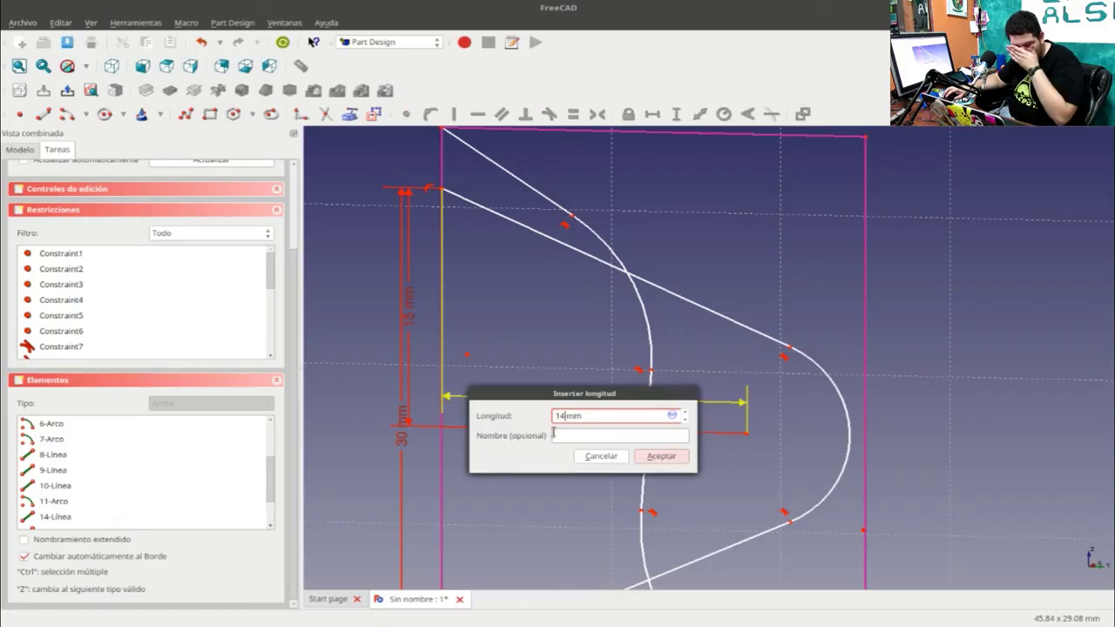
click(661, 455)
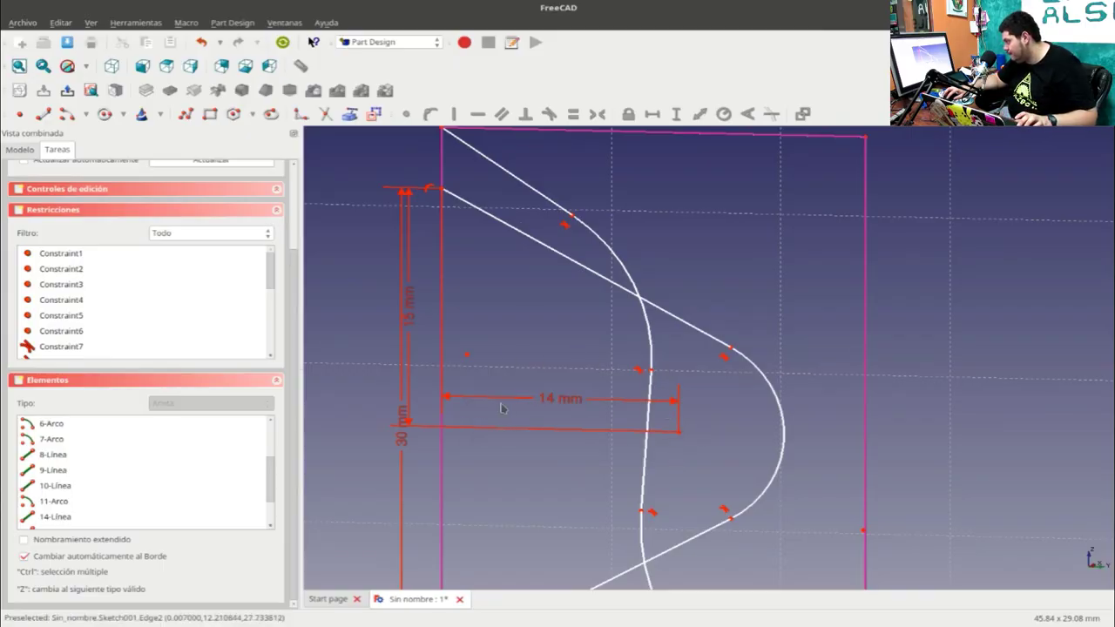
Step: Give the notch's rounded tip arc a 4 mm radius
click(781, 431)
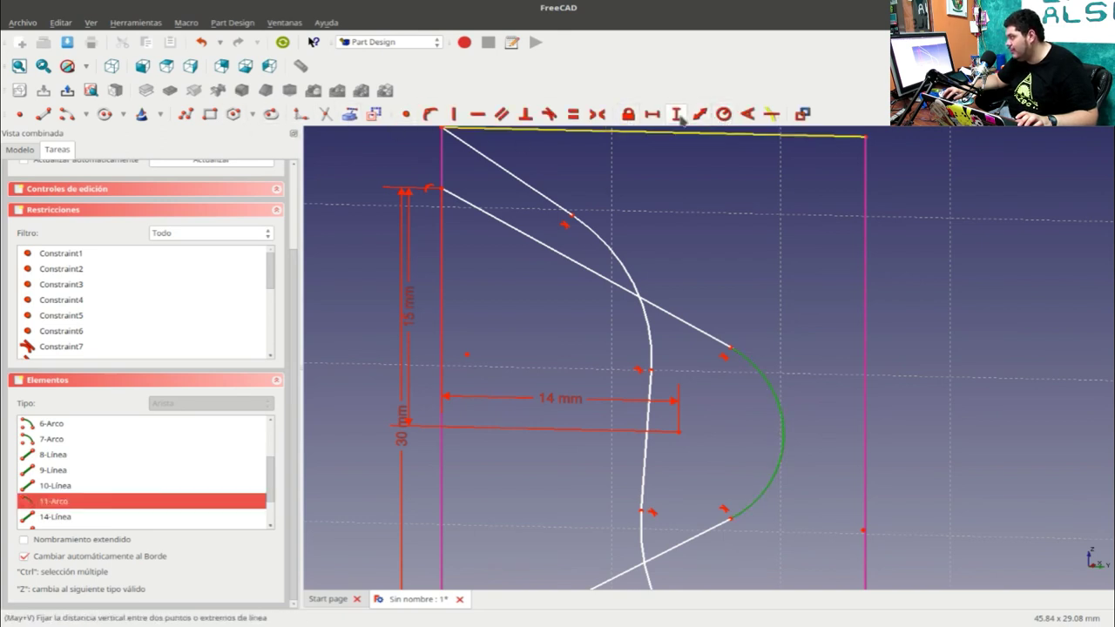
click(722, 114)
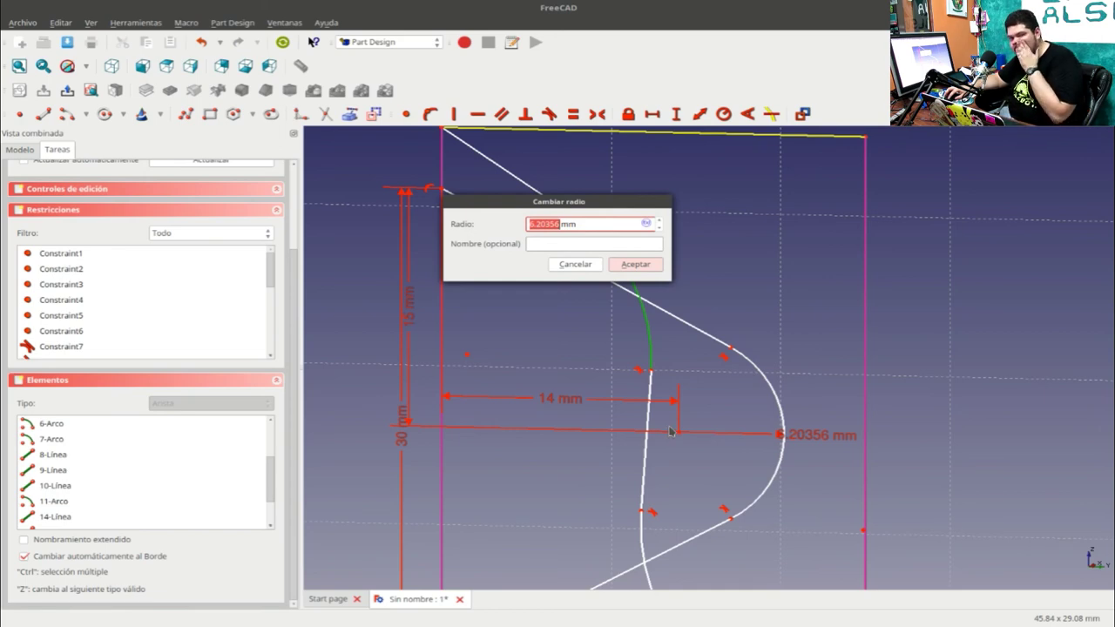
text(4)
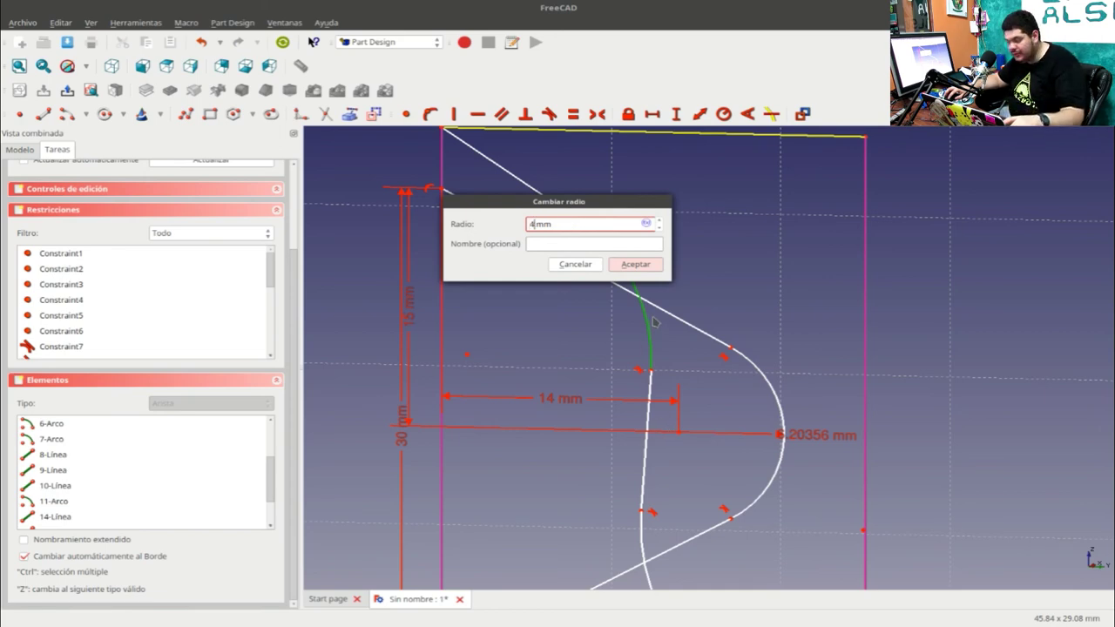
click(640, 267)
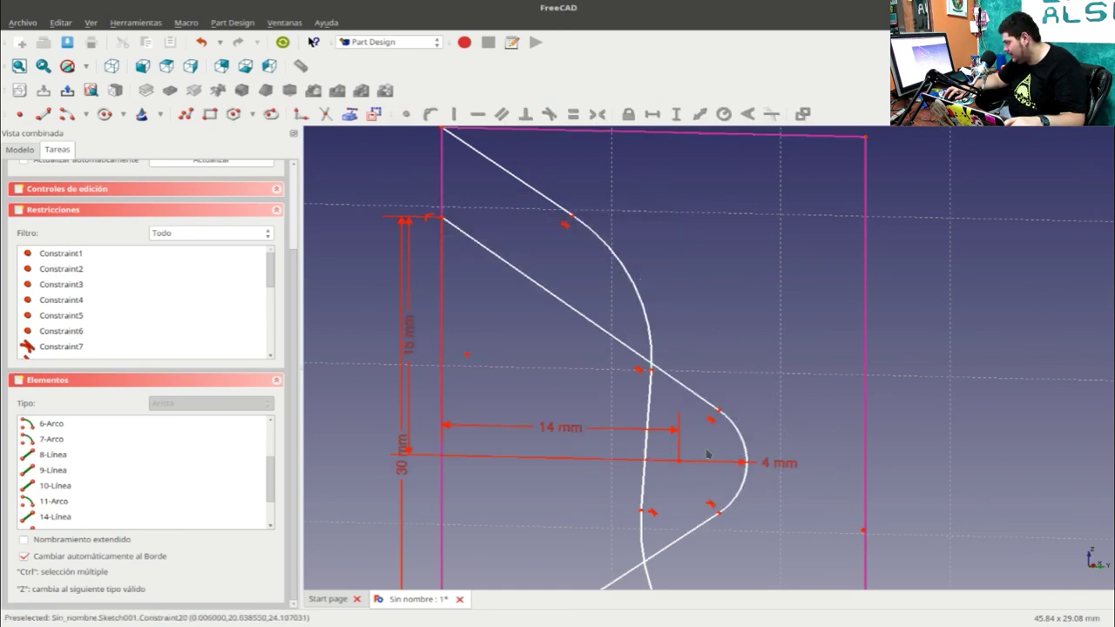
Step: Drag the outer curve's points so it bulges further to the right
scroll(722, 412, down, 1)
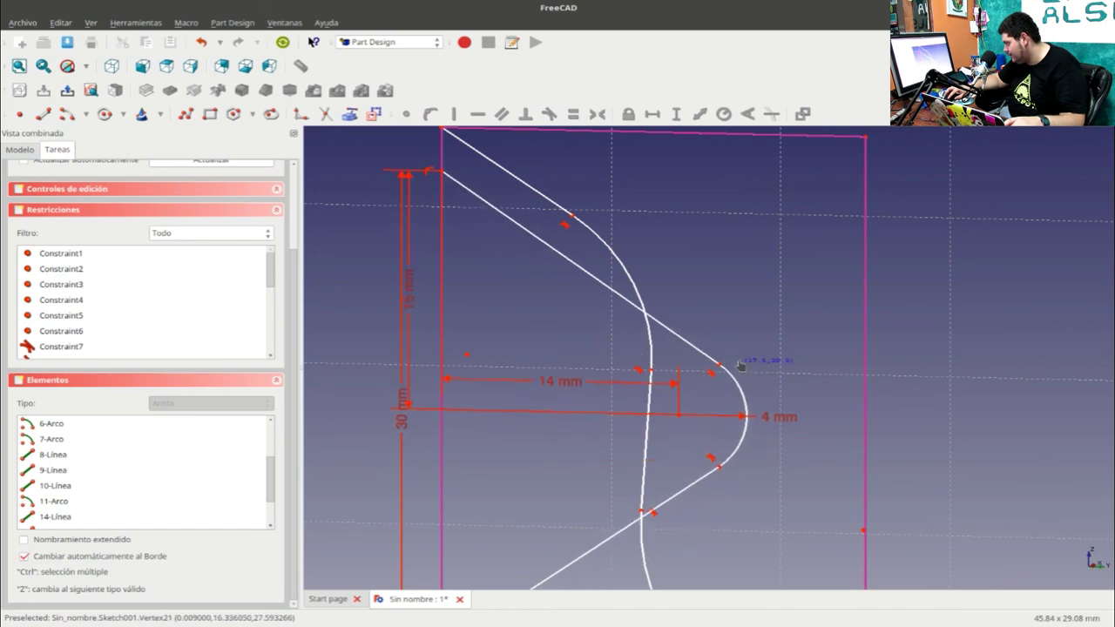
scroll(722, 412, down, 1)
scroll(722, 410, down, 1)
scroll(722, 407, down, 1)
scroll(727, 423, down, 1)
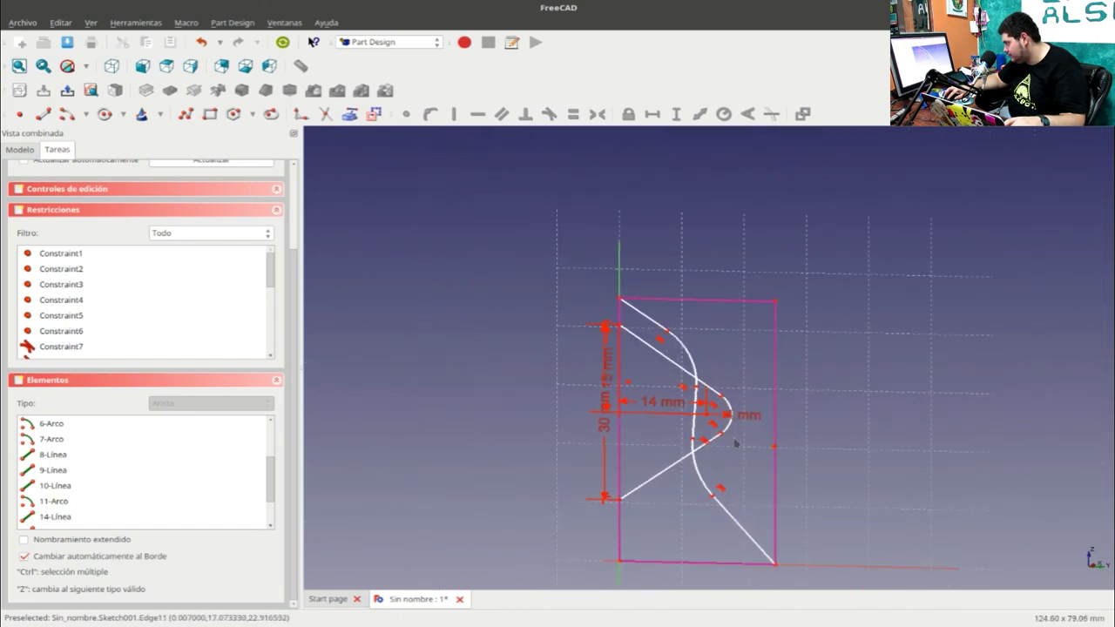
scroll(763, 457, up, 1)
scroll(755, 456, up, 2)
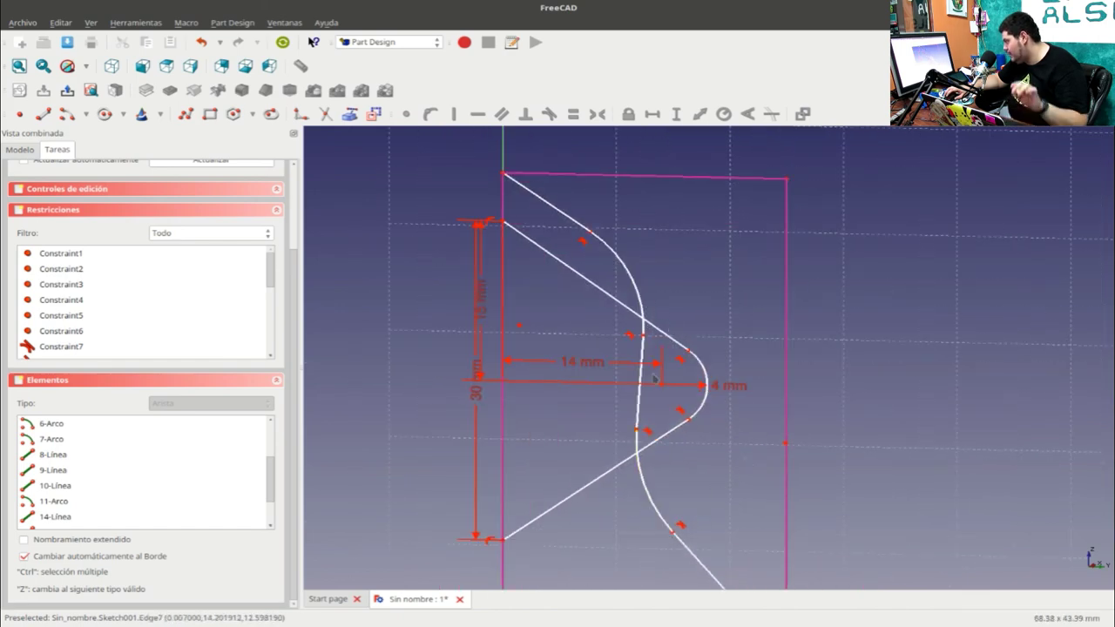
drag(647, 339, 740, 416)
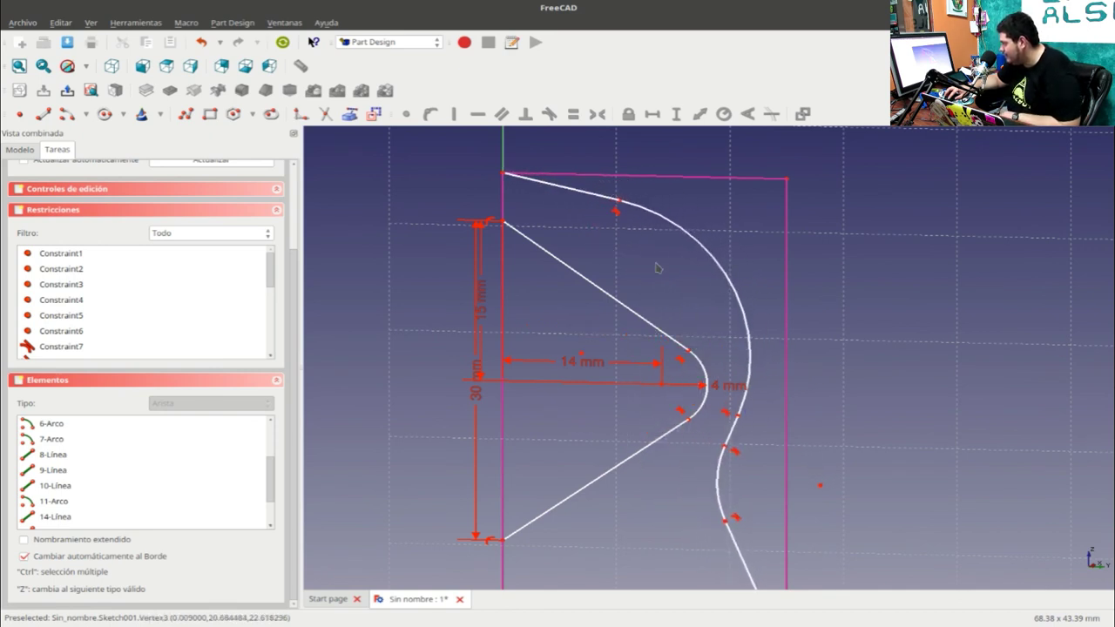
drag(579, 357, 607, 373)
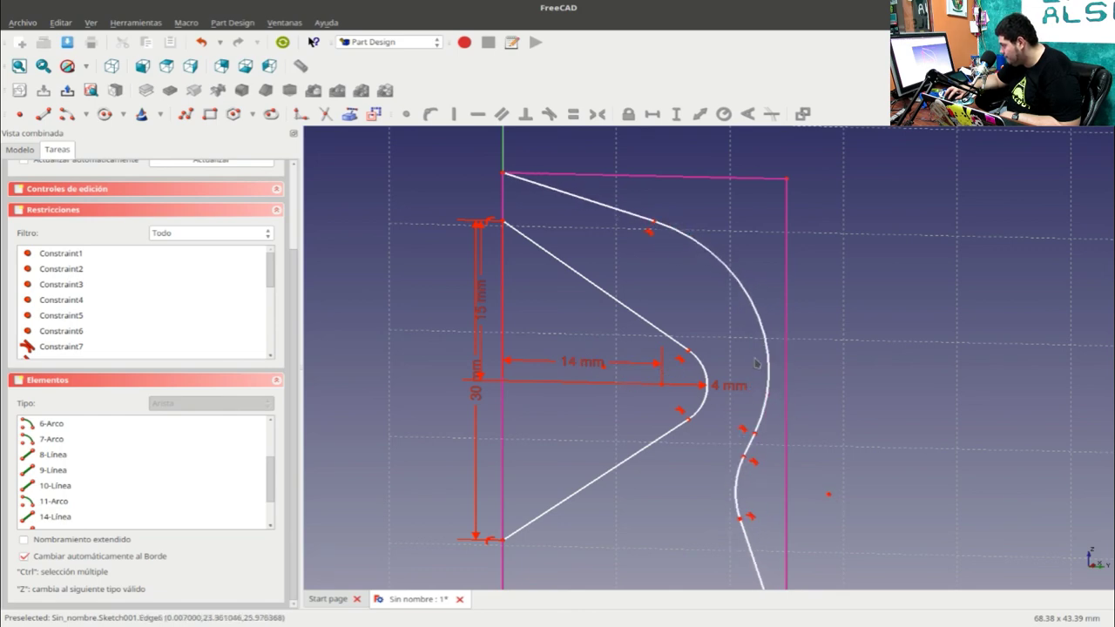
drag(767, 353, 724, 387)
scroll(727, 392, down, 3)
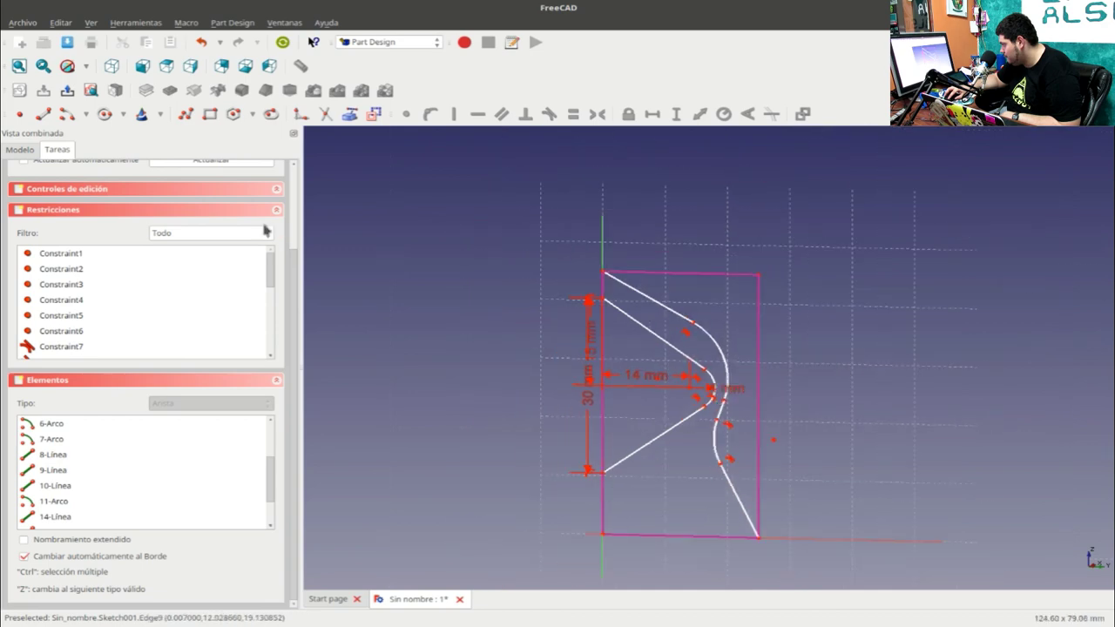
scroll(131, 196, up, 3)
Step: Close the sketch, show the Pocket solid and orbit to a side view to check the cut
click(145, 177)
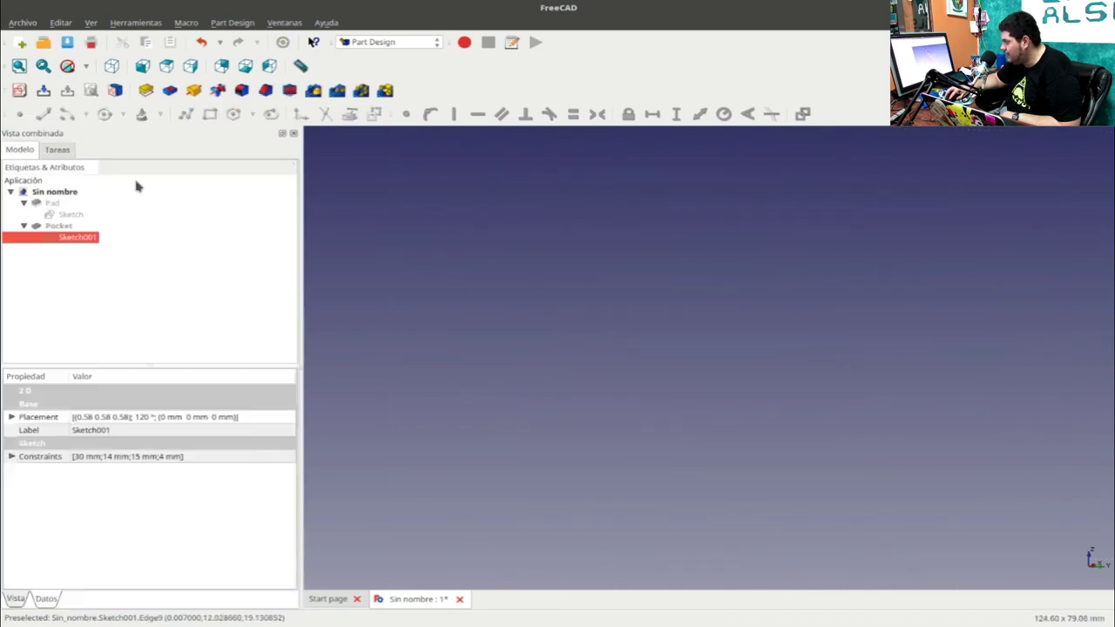
click(69, 215)
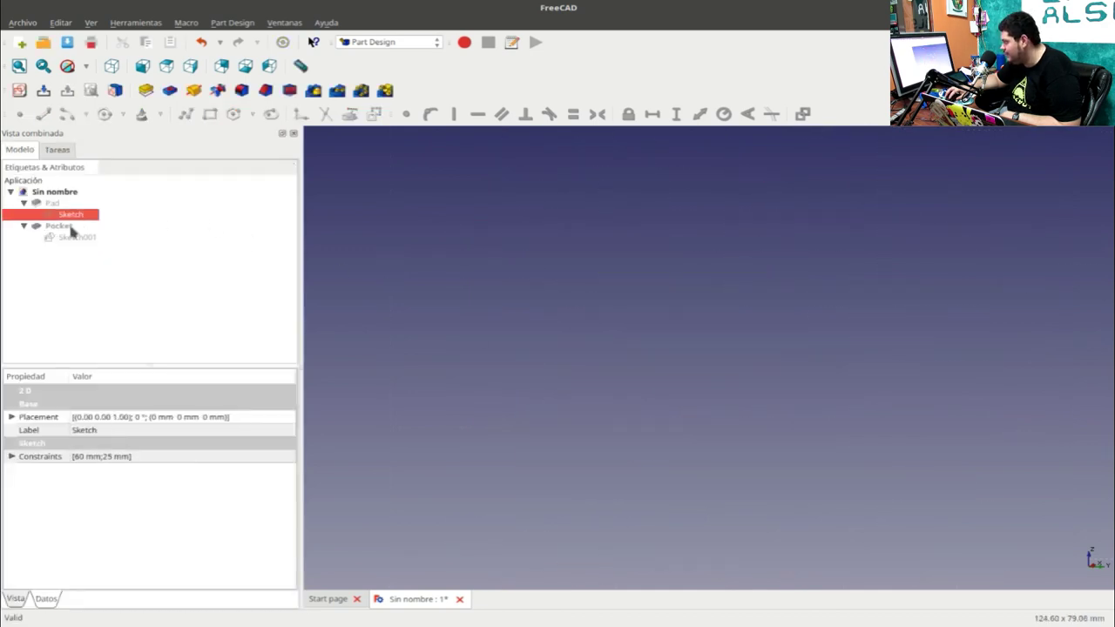
click(59, 225)
key(space)
mouse_move(583, 350)
middle_down()
mouse_move(793, 402)
mouse_move(729, 398)
mouse_move(826, 398)
mouse_move(627, 428)
middle_up()
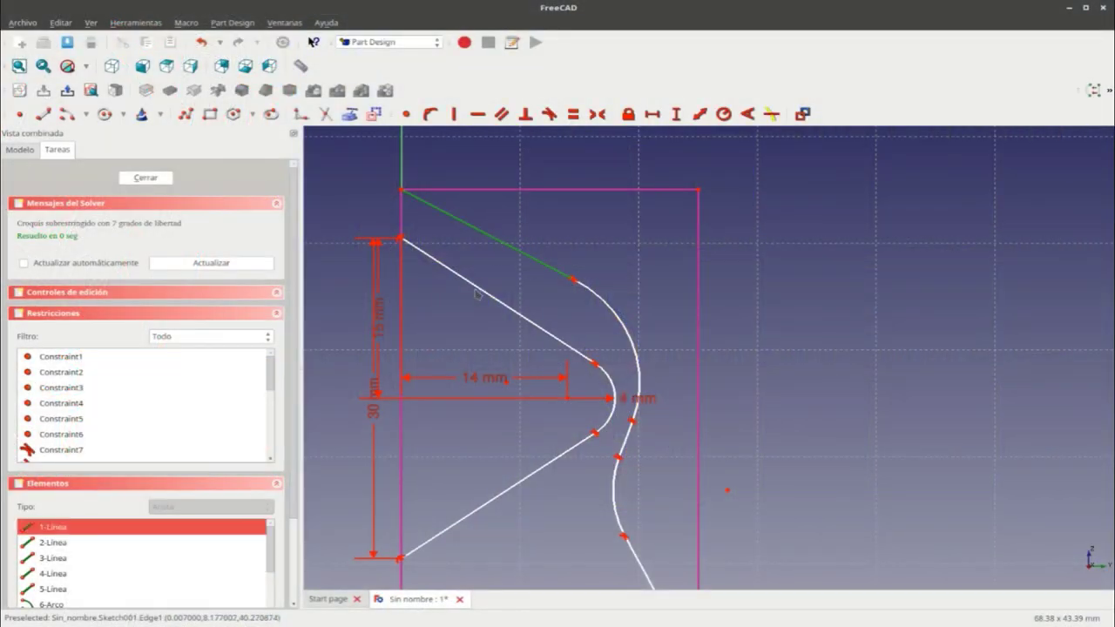
Step: Make the two upper notch lines parallel and centre the rectangle symmetrically on the axis
click(510, 248)
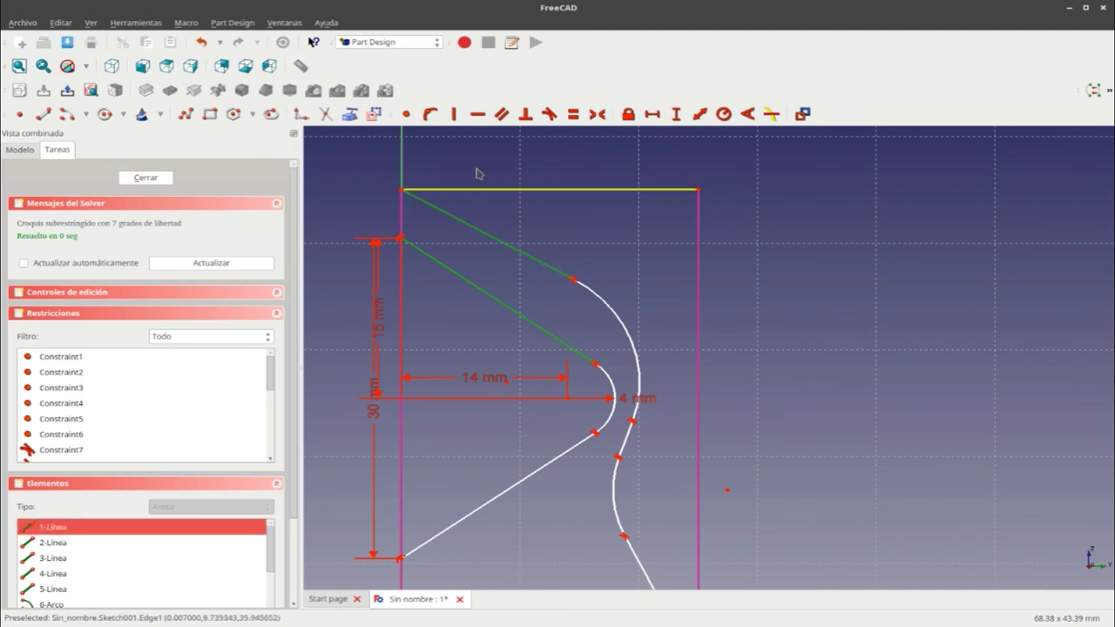
click(503, 115)
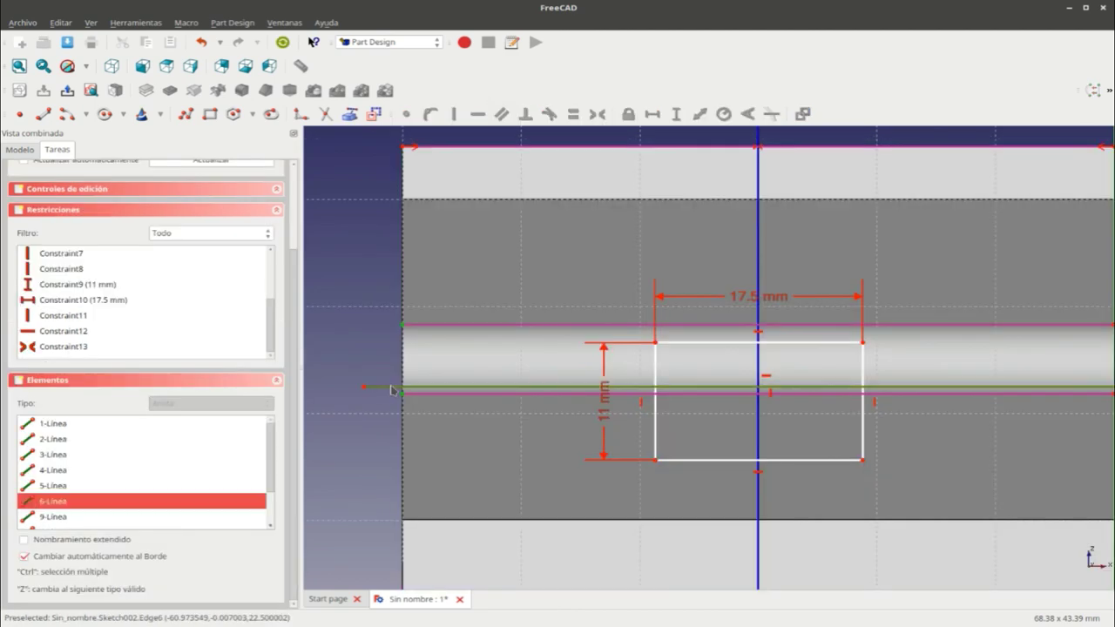
click(598, 114)
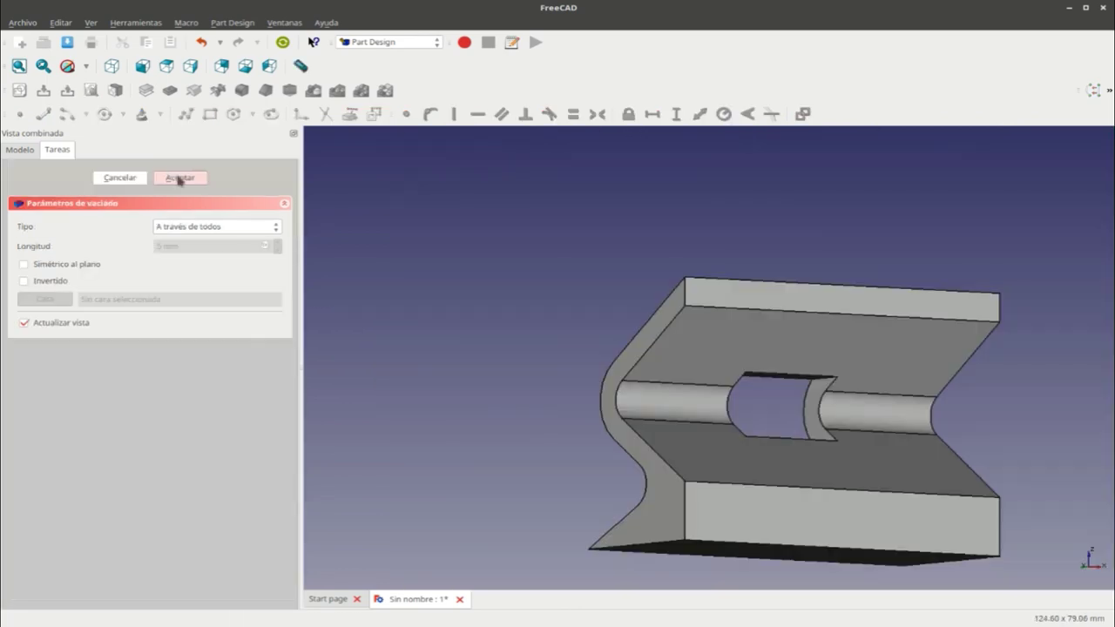
Step: Cut the 17.5 × 11 mm rectangle Through all as Pocket001, then review its parameters unchanged
click(178, 179)
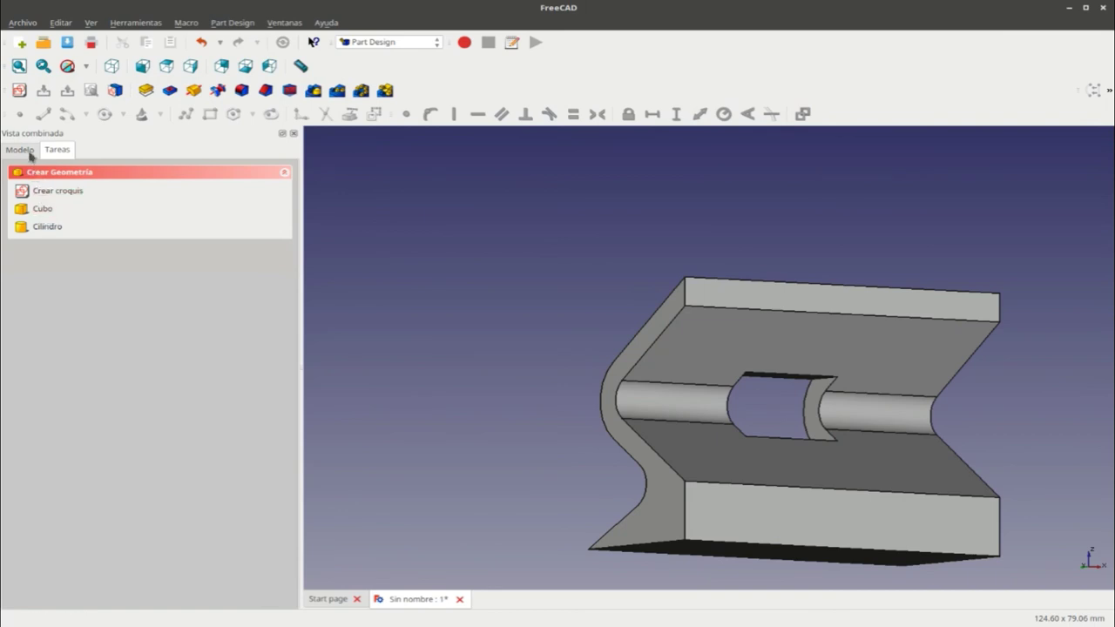
click(23, 249)
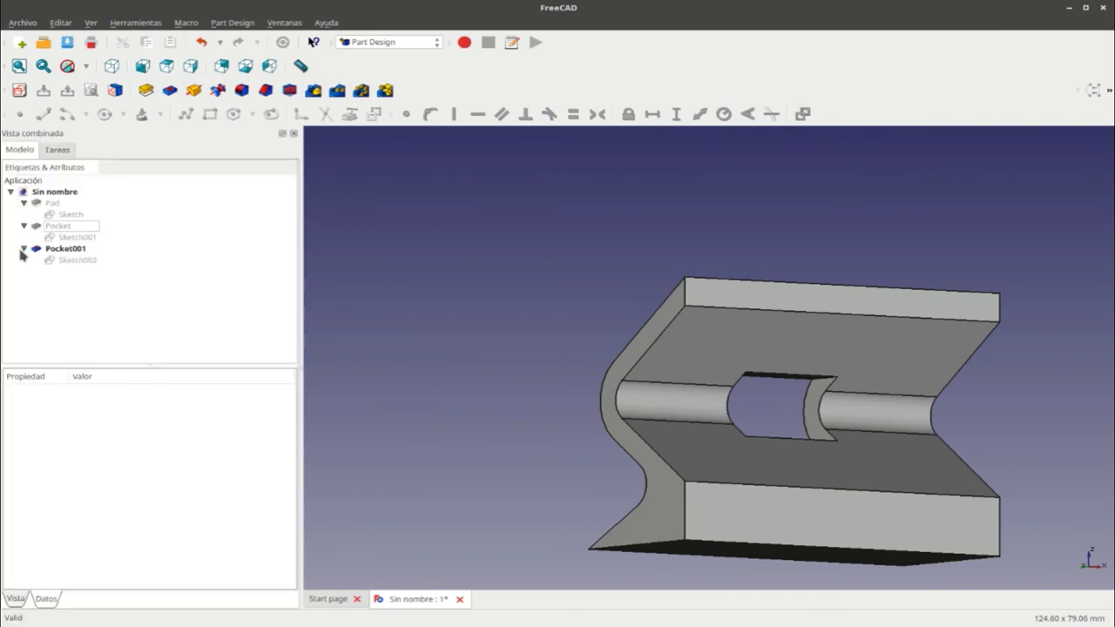
double_click(57, 251)
click(111, 180)
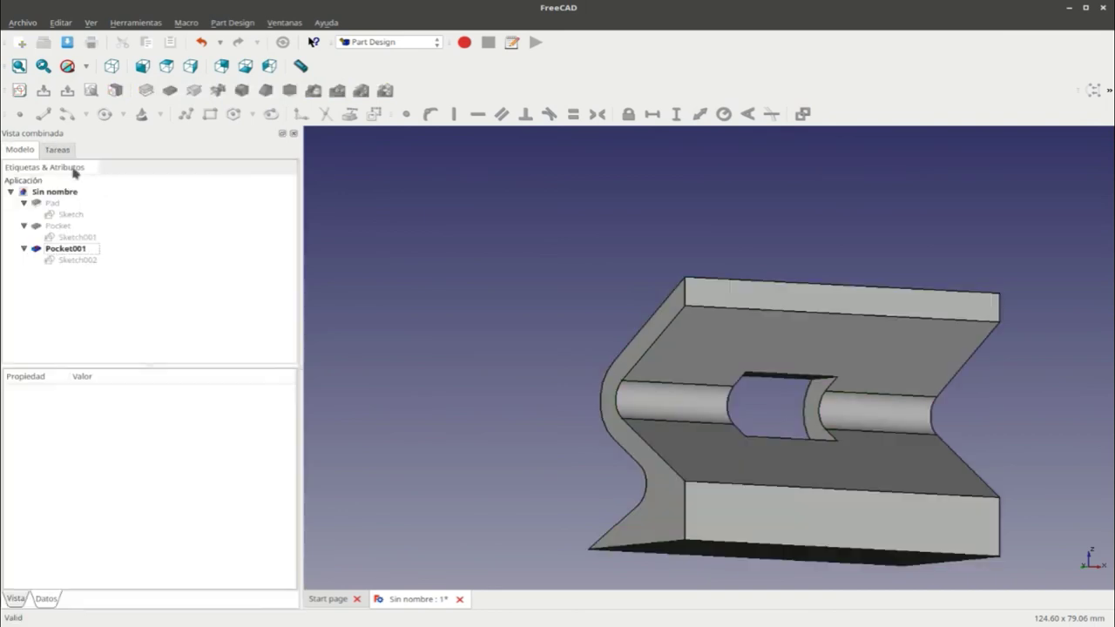